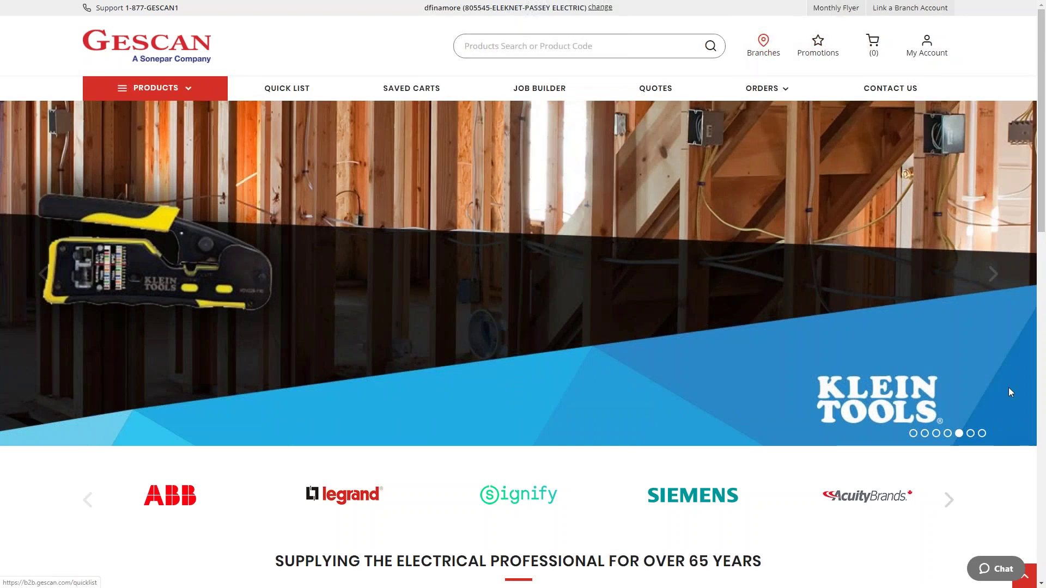
# Step: Browse through all the promotional banner slides on the home page
pyautogui.moveTo(945, 46)
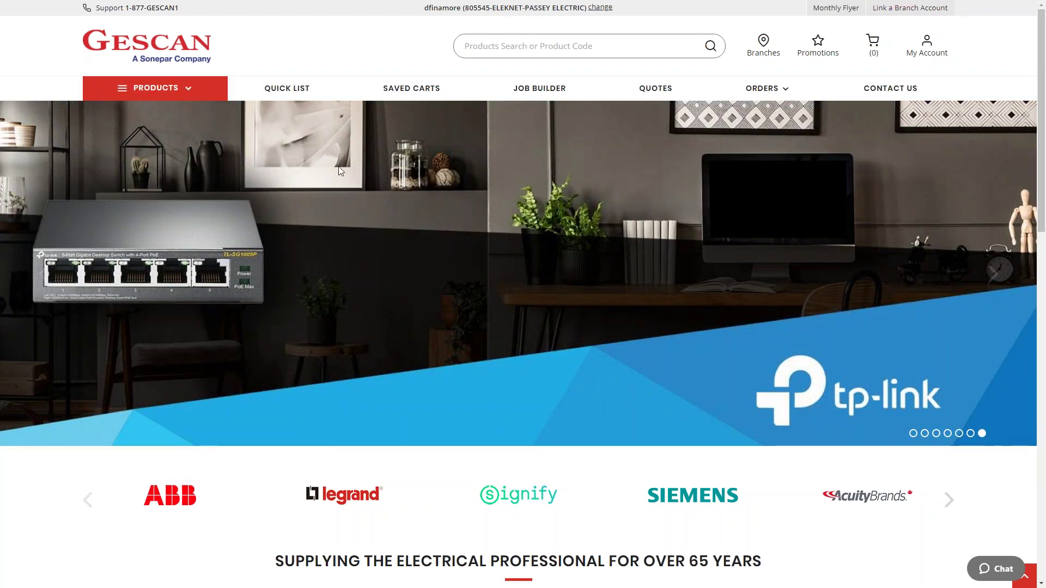
pyautogui.click(914, 433)
pyautogui.click(925, 434)
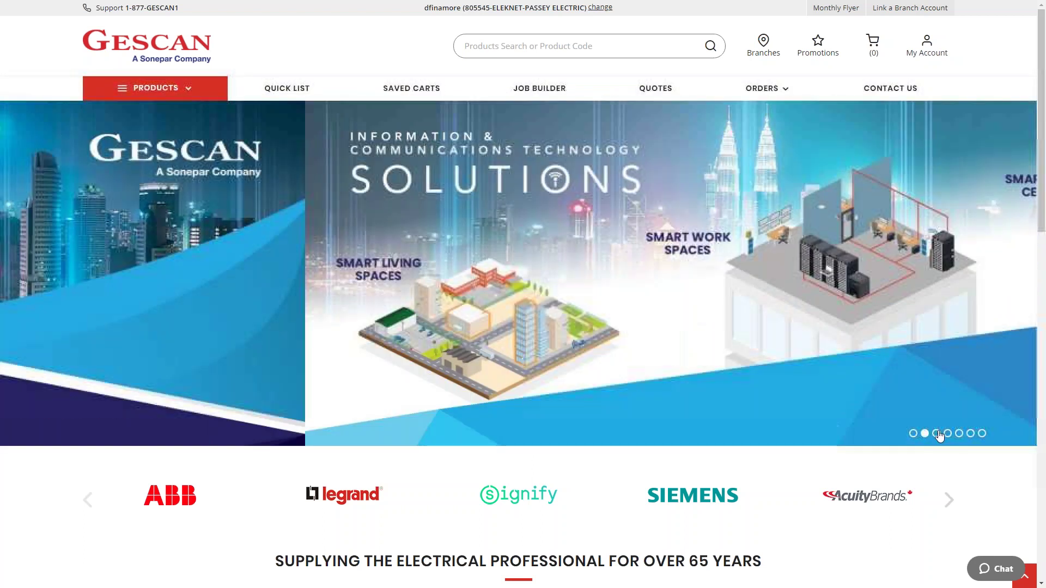
pyautogui.click(936, 434)
pyautogui.click(948, 434)
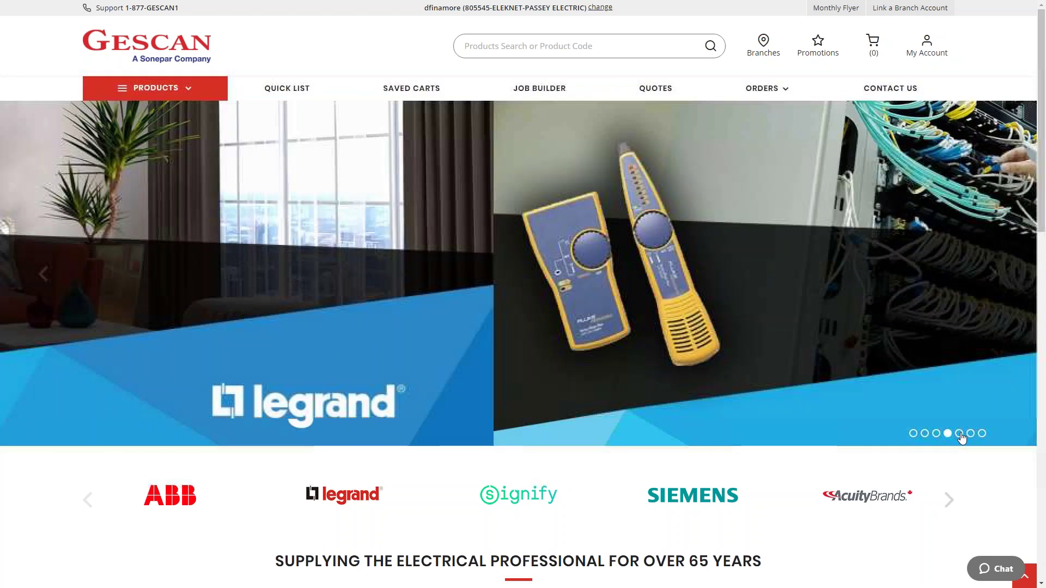
pyautogui.click(959, 434)
pyautogui.click(971, 434)
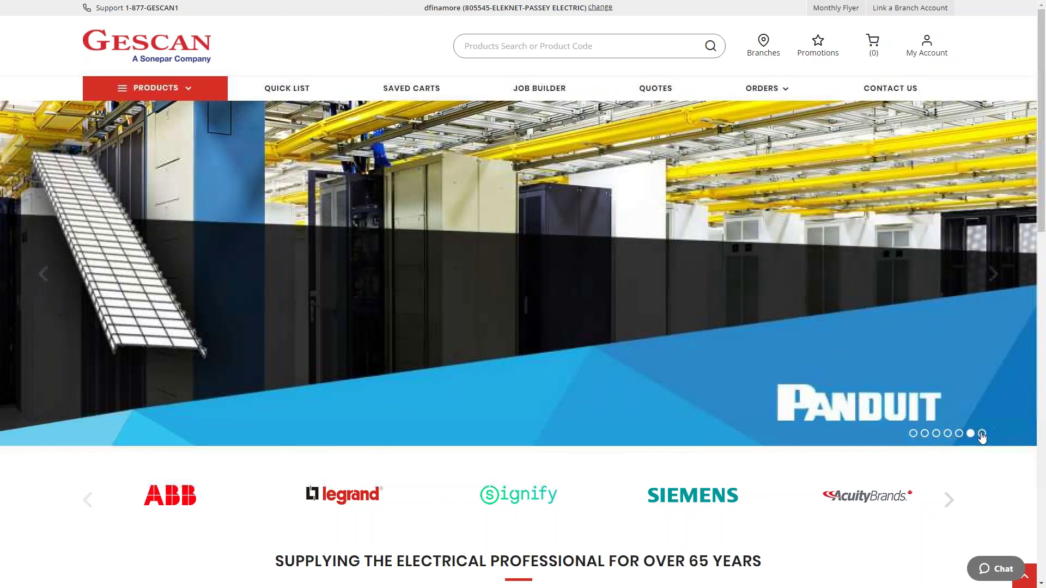
pyautogui.click(981, 434)
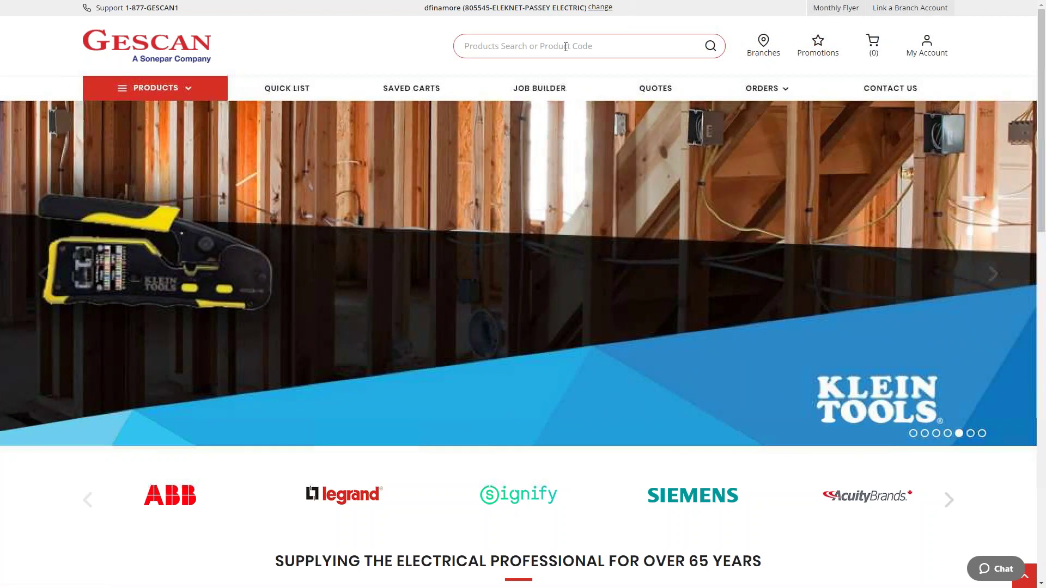
# Step: Search the product catalogue for "emt" and view all matching products
pyautogui.click(566, 46)
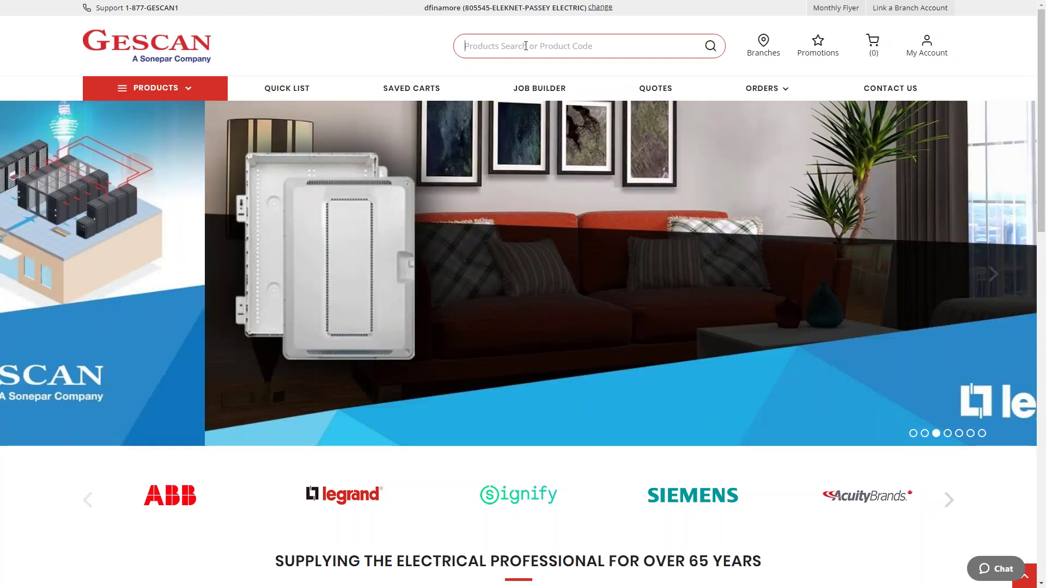
pyautogui.write('emt')
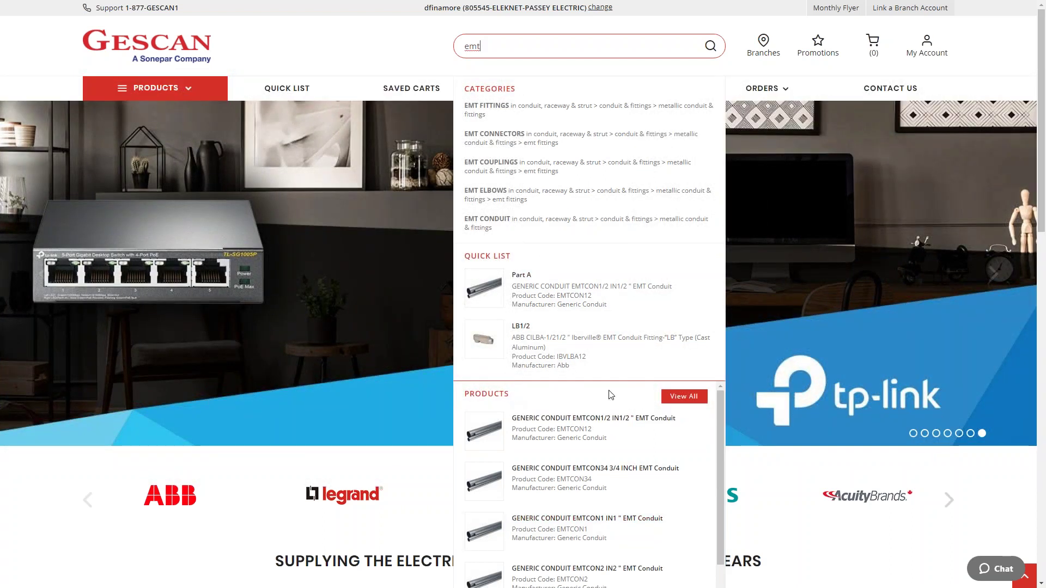
pyautogui.click(684, 399)
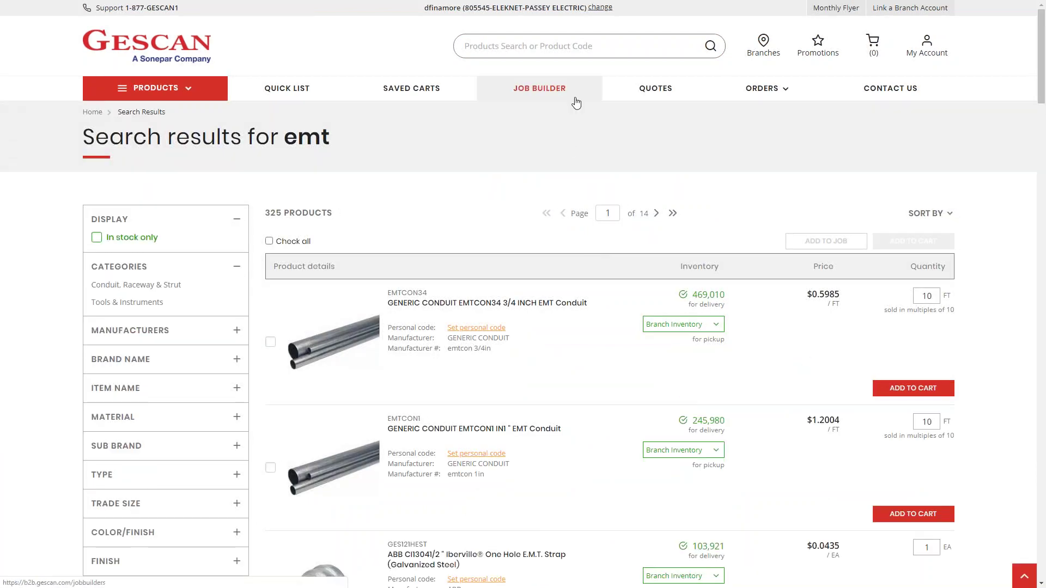
pyautogui.scroll(-3, 523, 84)
pyautogui.scroll(3, 523, 84)
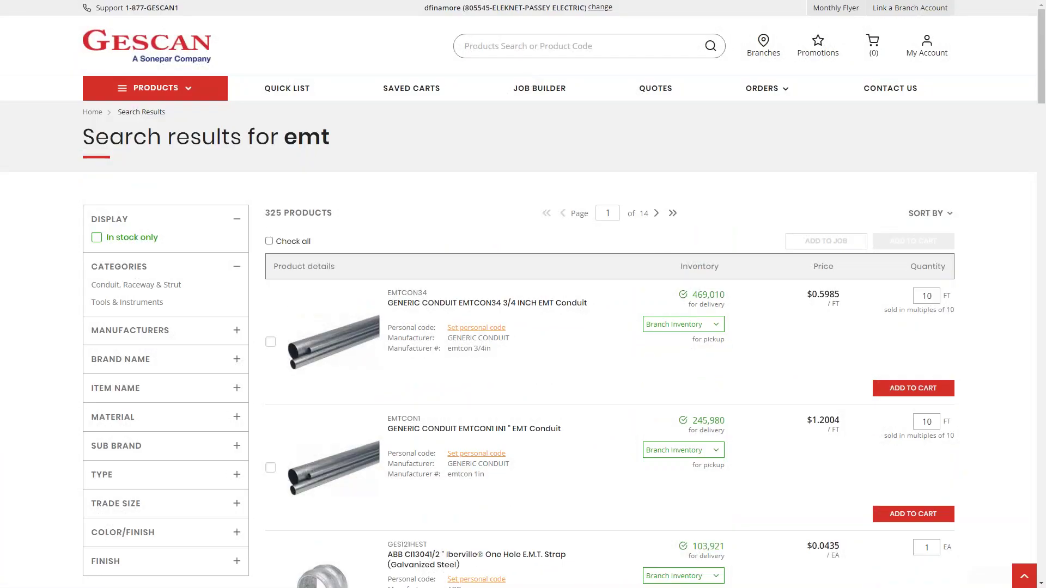
# Step: Check the branch inventory of the generic 3/4 inch EMT conduit in the search results
pyautogui.scroll(-2, 583, 103)
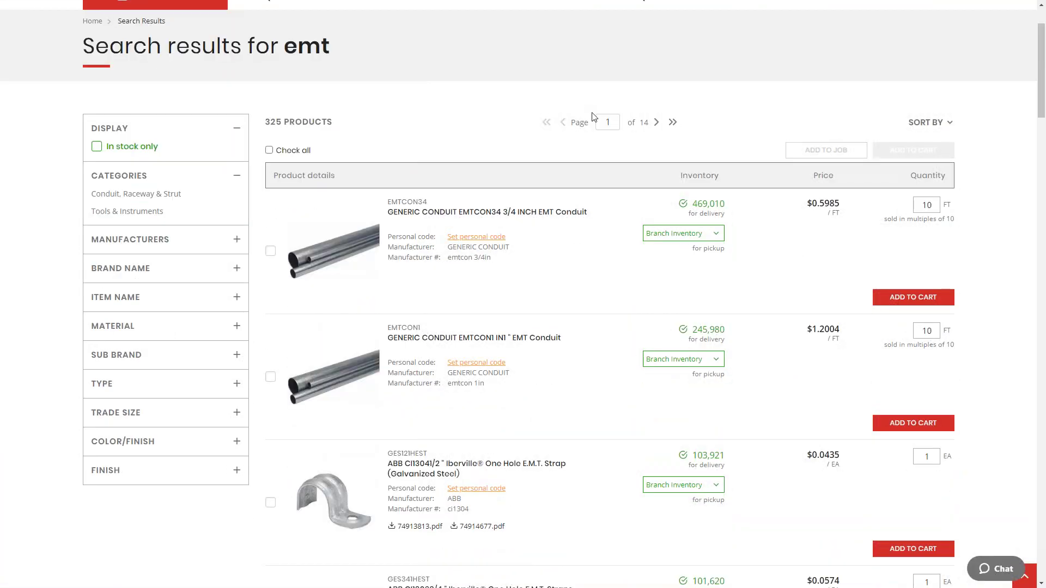
pyautogui.click(715, 238)
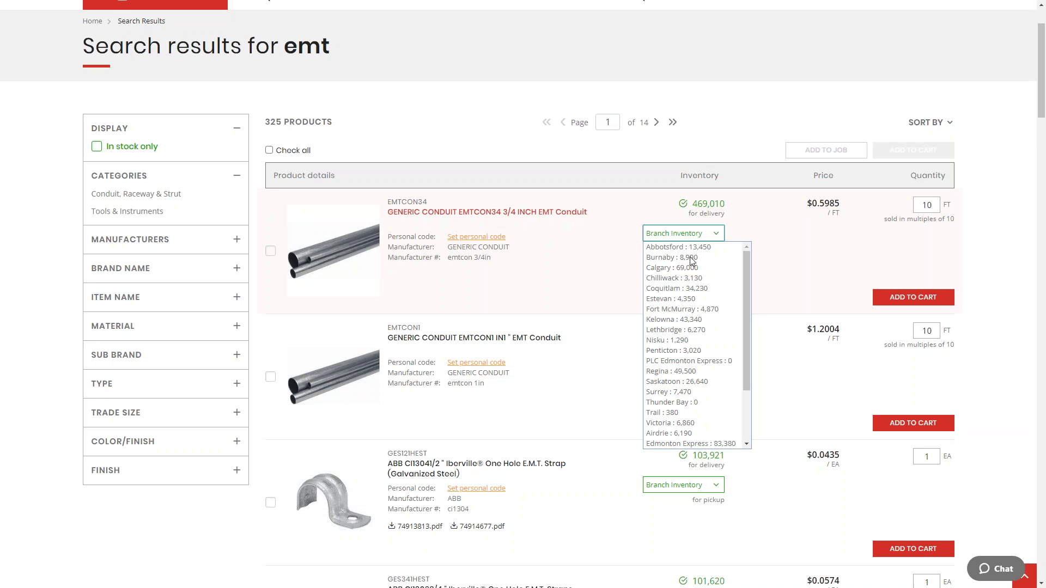
pyautogui.moveTo(747, 259)
pyautogui.mouseDown()
pyautogui.moveTo(743, 313)
pyautogui.moveTo(741, 246)
pyautogui.mouseUp()
pyautogui.click(792, 265)
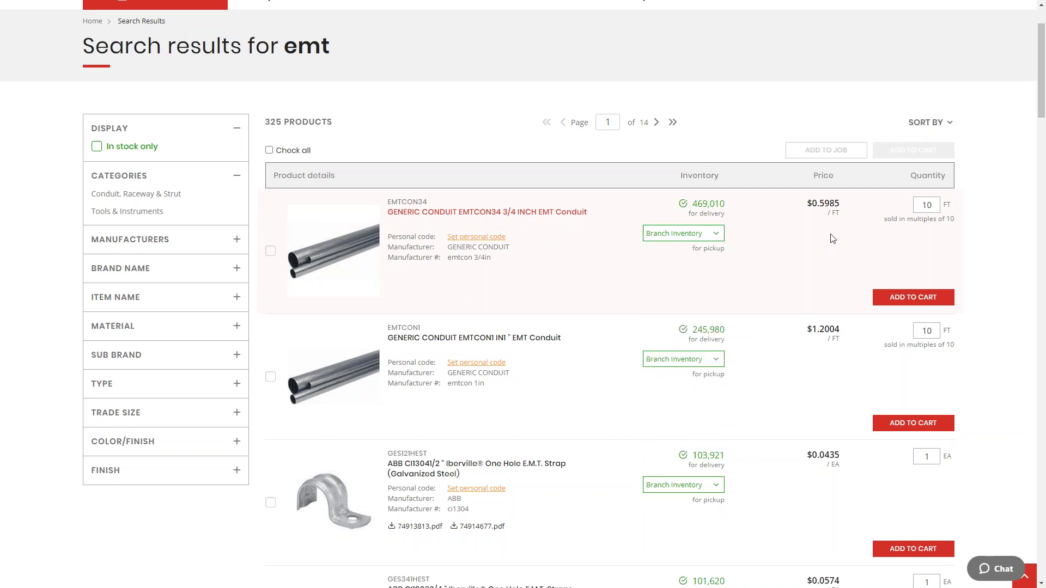
pyautogui.click(715, 234)
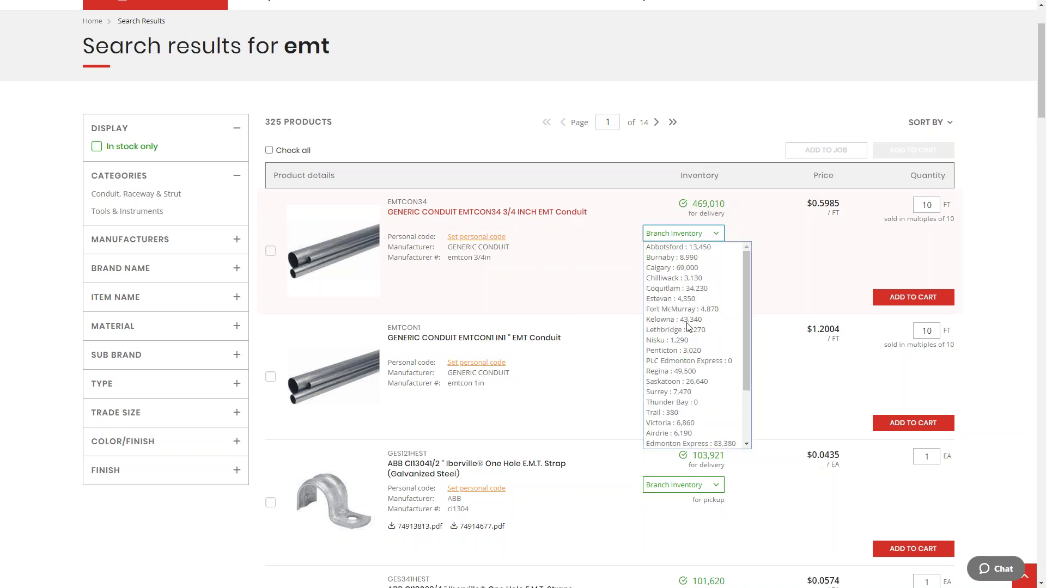
pyautogui.click(795, 245)
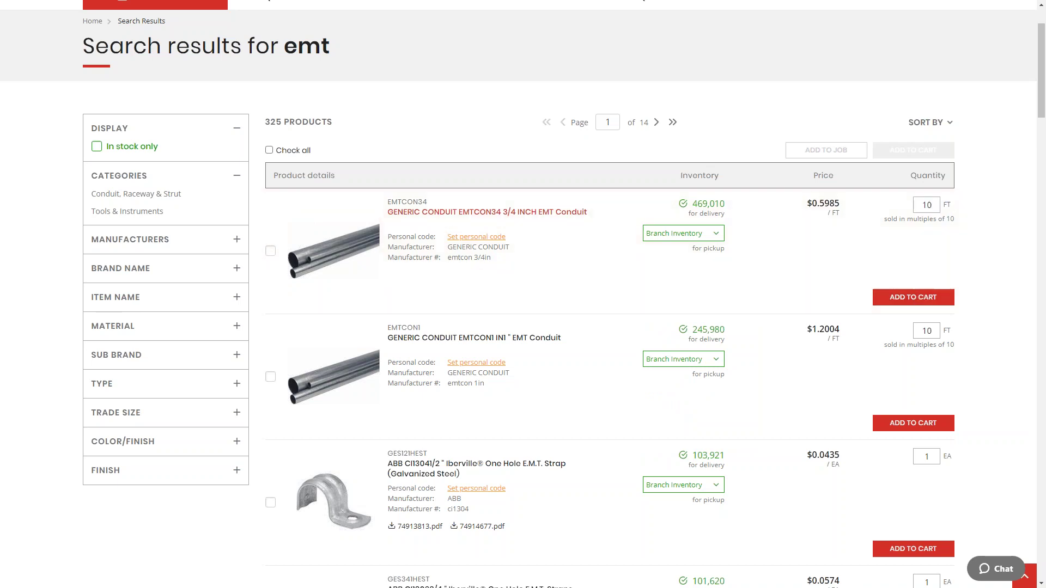
# Step: Select the 3/4 inch EMT conduit, the 1/2 inch one-hole EMT strap and a third product further down the search results
pyautogui.click(269, 252)
pyautogui.scroll(-4, 284, 348)
pyautogui.click(270, 296)
pyautogui.scroll(-5, 273, 381)
pyautogui.click(270, 404)
pyautogui.scroll(11, 947, 70)
pyautogui.moveTo(948, 71)
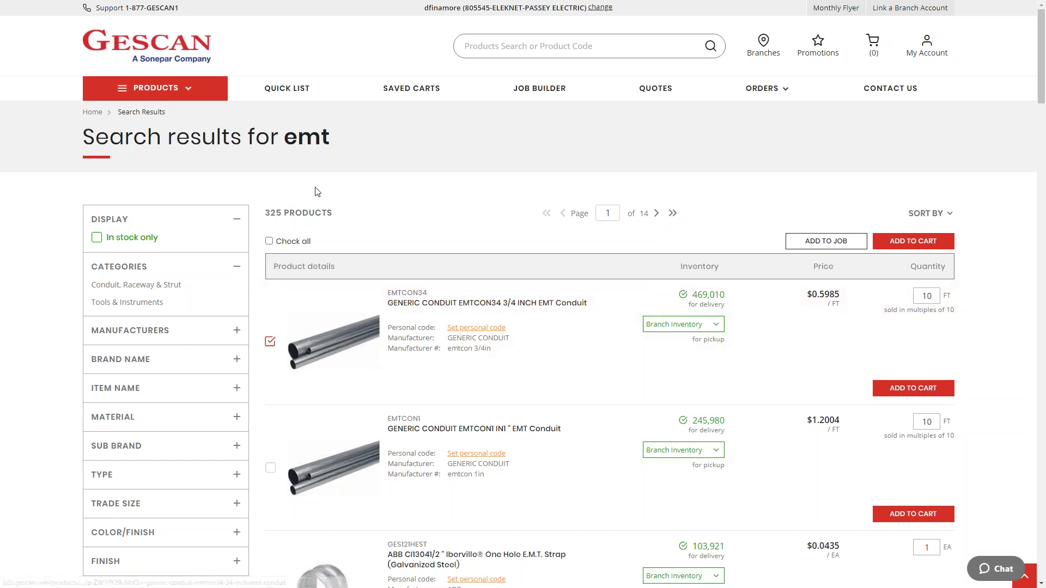
pyautogui.scroll(-3, 317, 191)
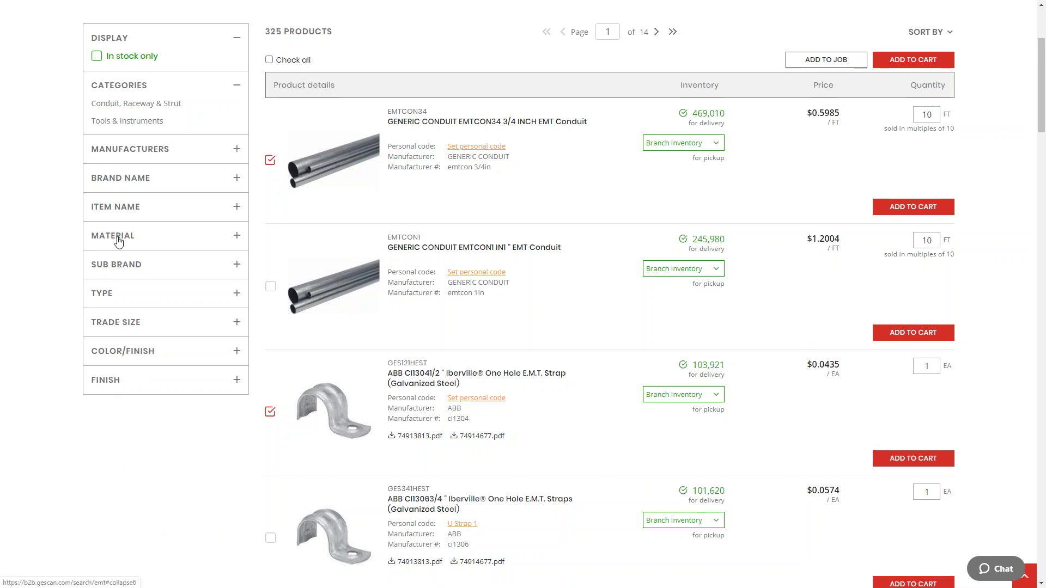
pyautogui.scroll(3, 294, 217)
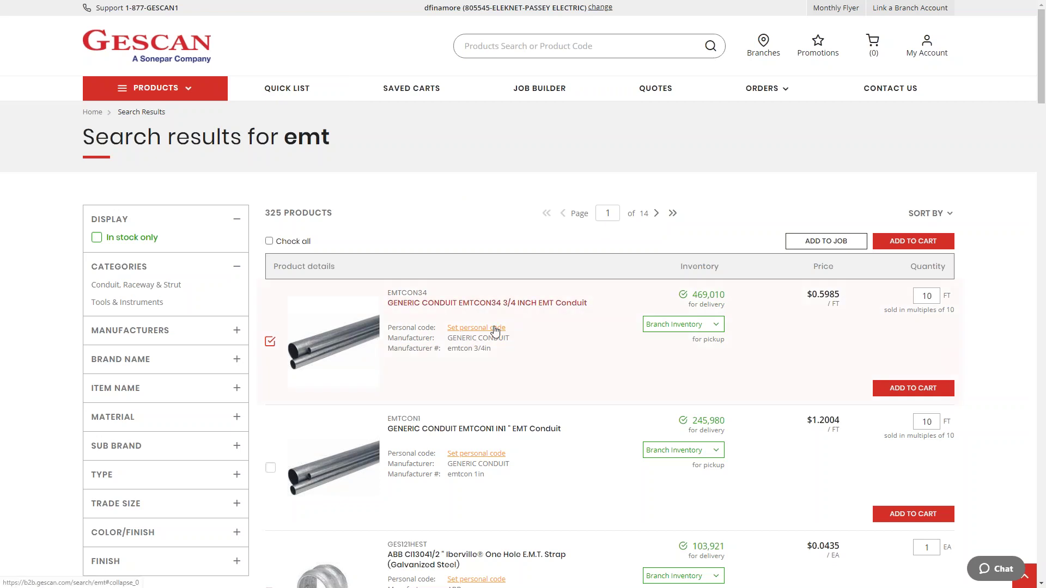
# Step: Set the personal code of the generic 3/4 inch EMT conduit to "1 EMT"
pyautogui.click(478, 328)
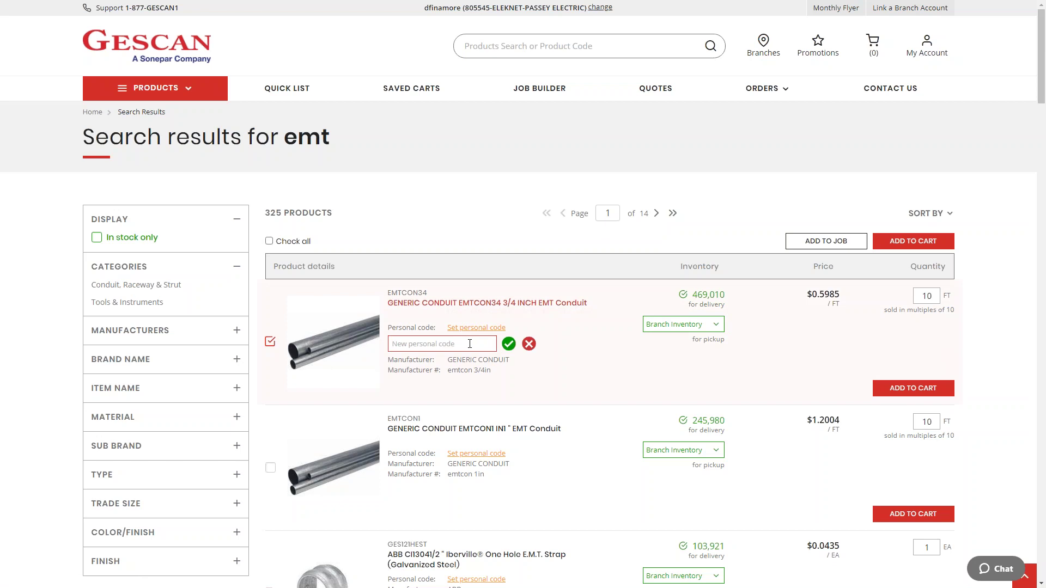
pyautogui.write('1 EMT')
pyautogui.click(509, 345)
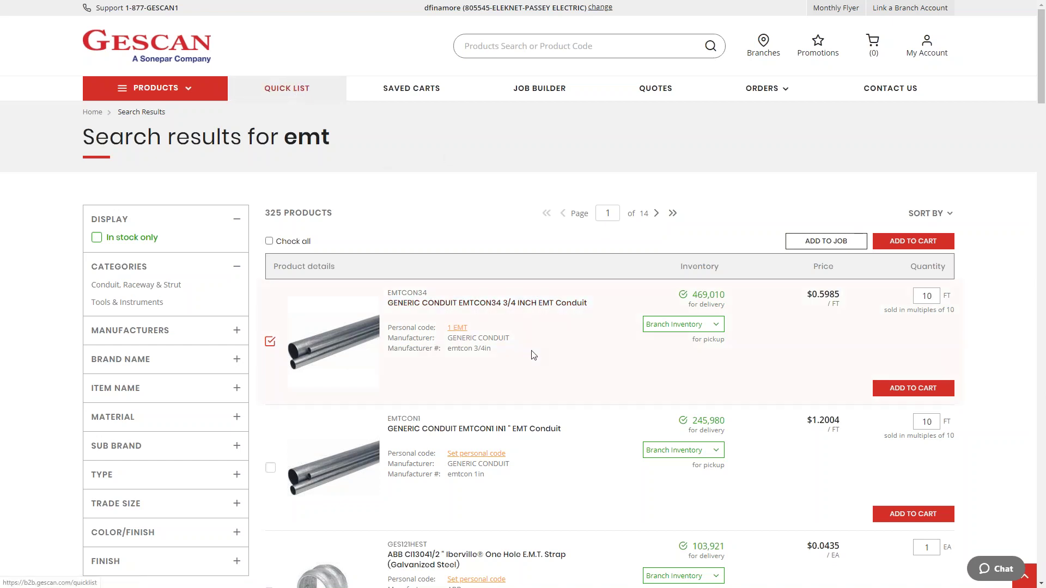
# Step: Open the Quick List and look up the personal code "1 emt" in the site's product search
pyautogui.click(286, 91)
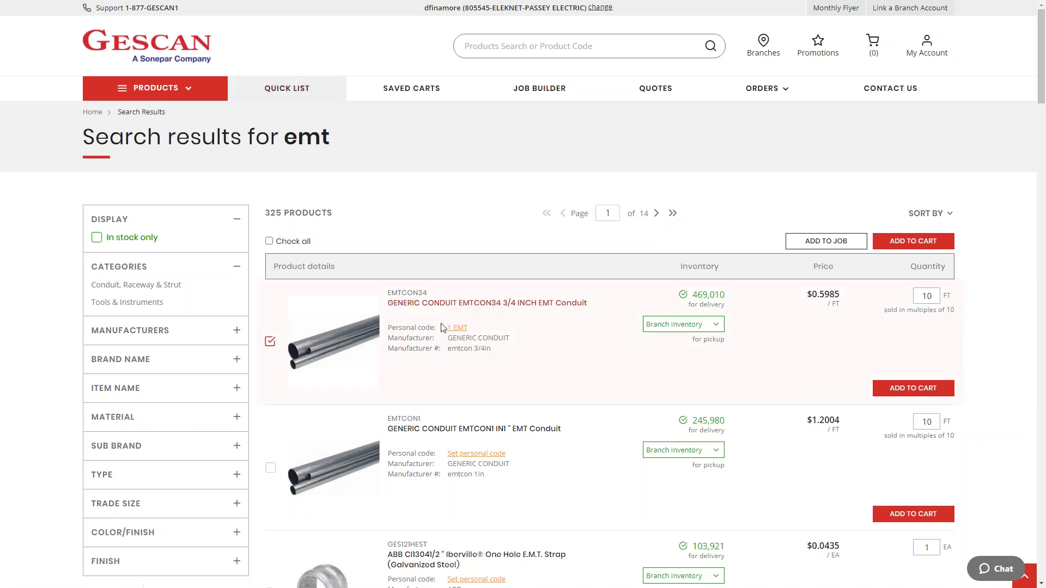
pyautogui.click(539, 46)
pyautogui.write('1 em')
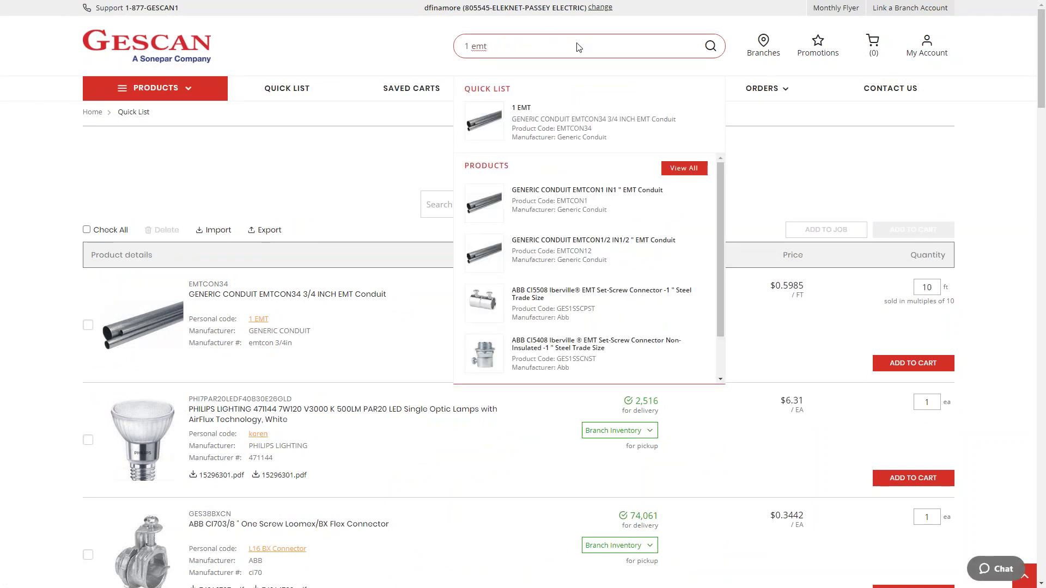
pyautogui.write('t')
pyautogui.click(355, 170)
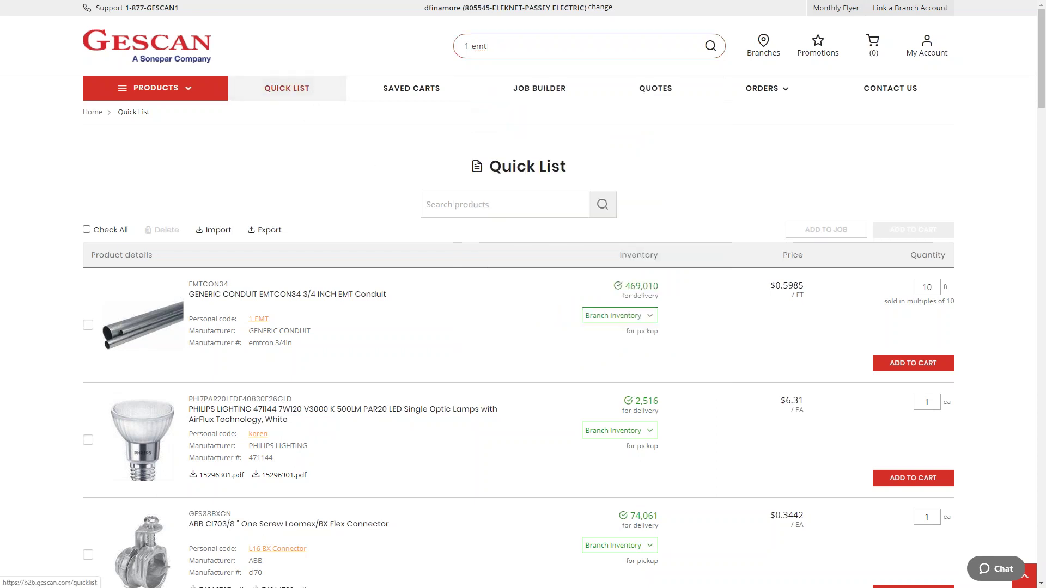
# Step: Look through the Quick List products and clear the "1 emt" text from the site's product search
pyautogui.scroll(-4, 327, 305)
pyautogui.scroll(-5, 332, 289)
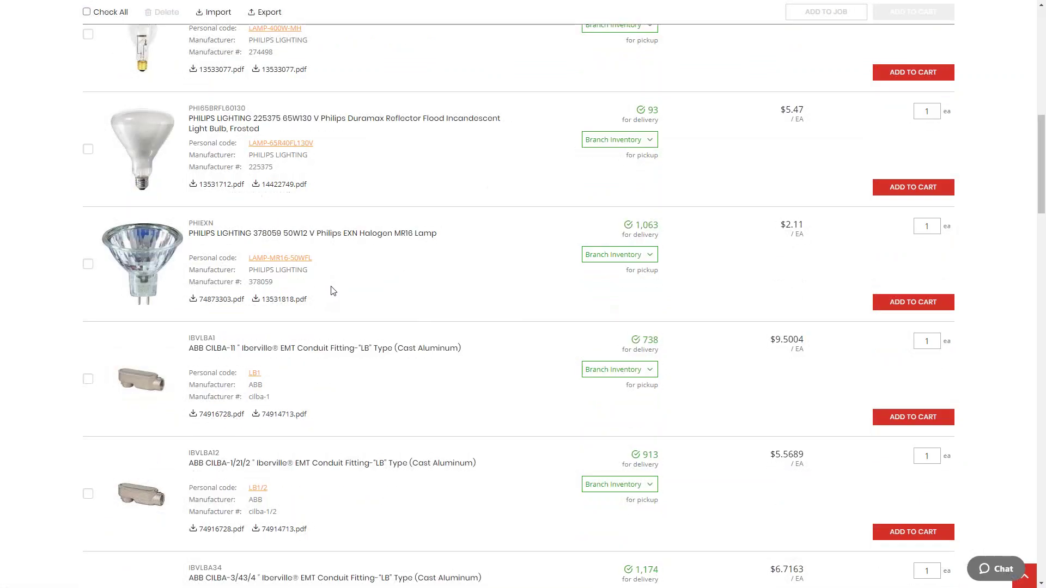
pyautogui.scroll(11, 332, 289)
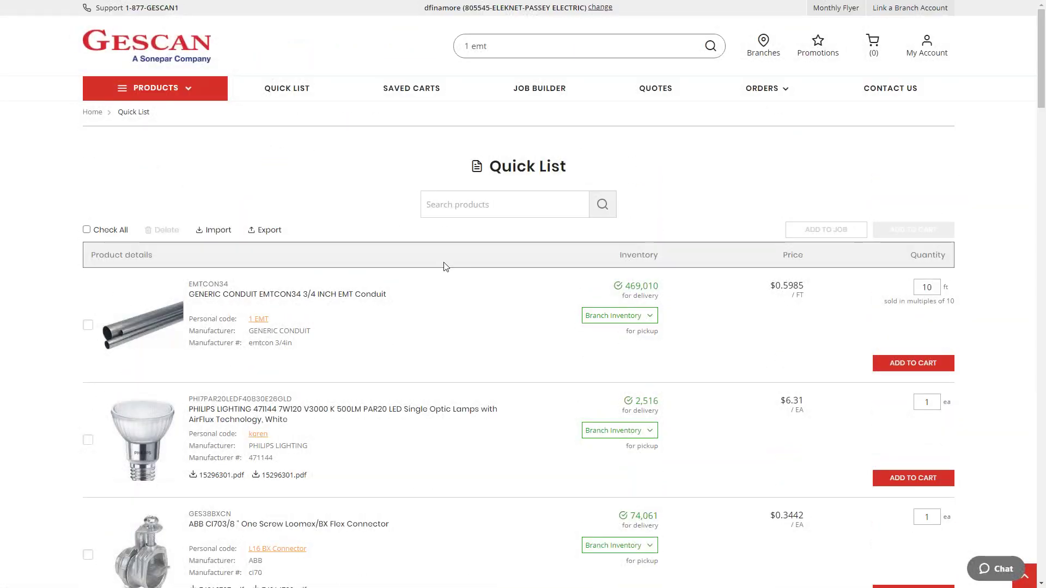
pyautogui.moveTo(488, 46); pyautogui.dragTo(391, 44)
pyautogui.press('BackSpace')
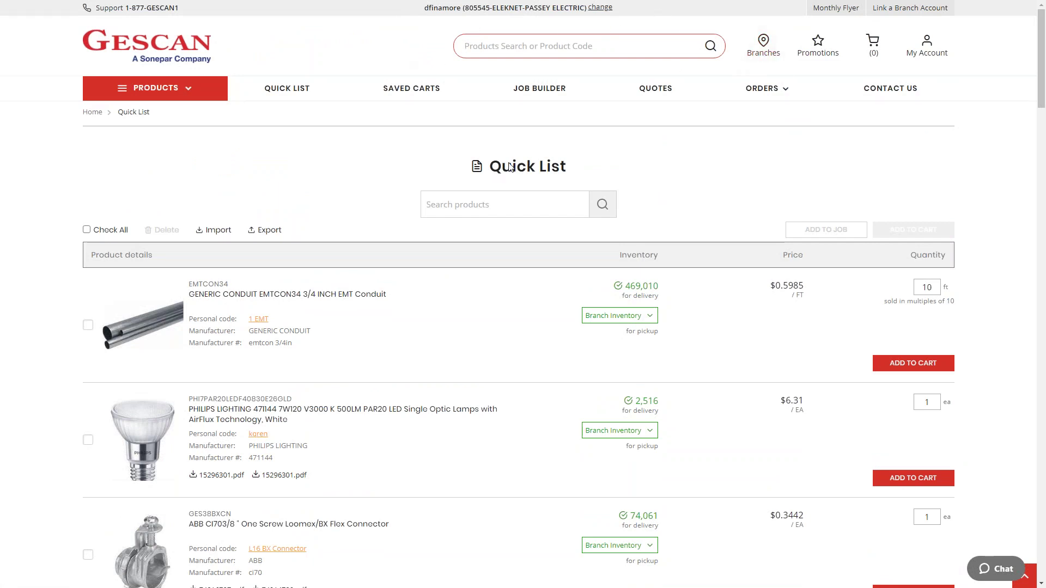
pyautogui.click(480, 206)
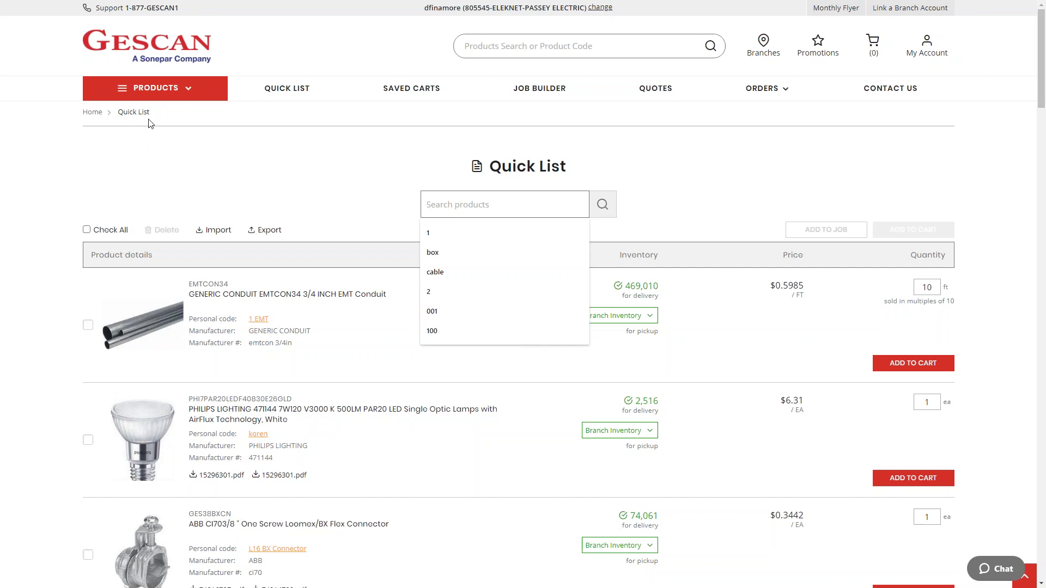
pyautogui.click(144, 152)
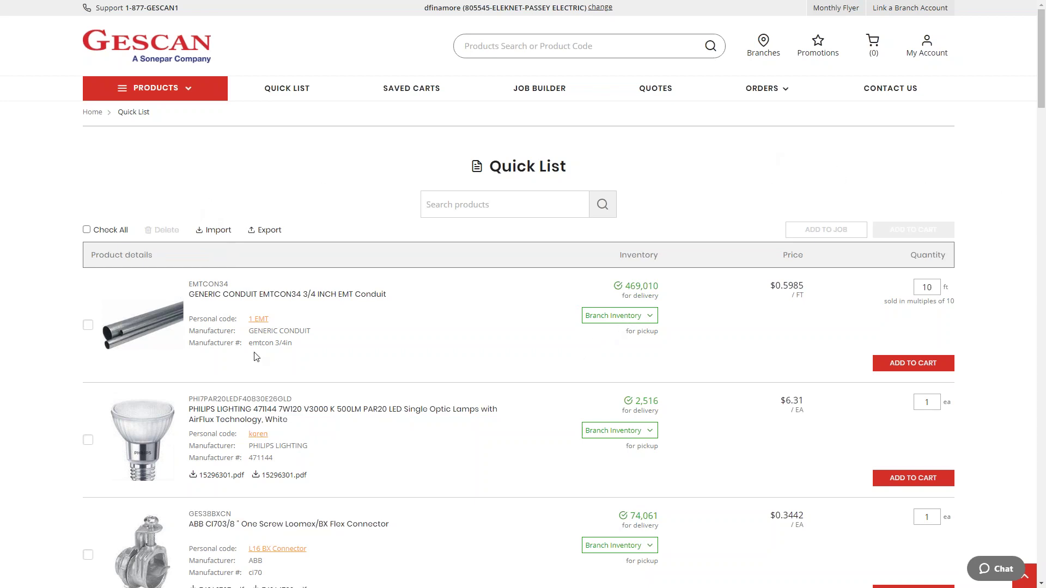
# Step: Open the Loomex/BX flex connector's personal code for editing, cancel without changing it, and check the connector's branch inventory
pyautogui.scroll(-5, 283, 315)
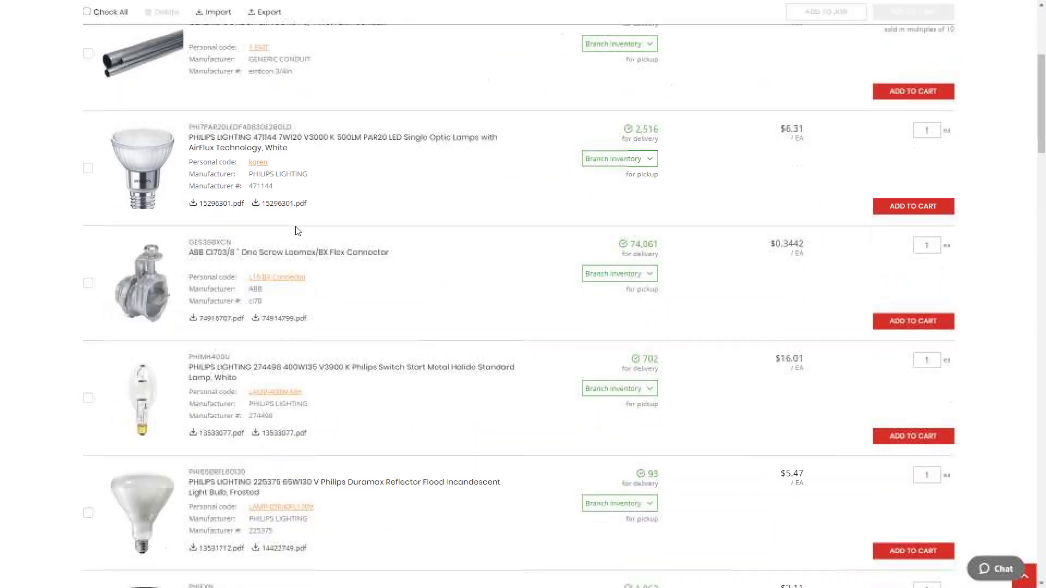
pyautogui.click(289, 278)
pyautogui.click(334, 289)
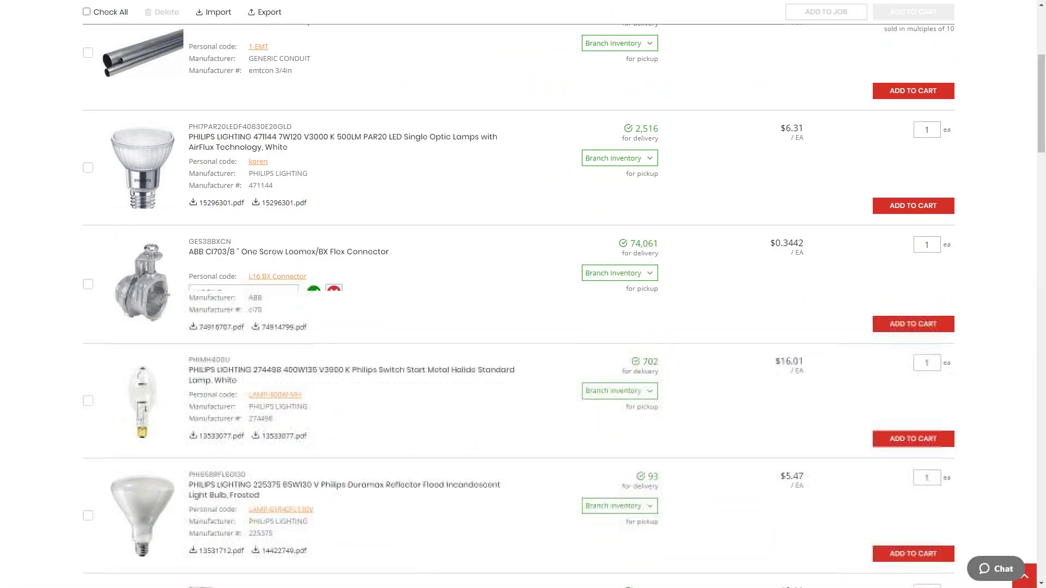
pyautogui.click(648, 273)
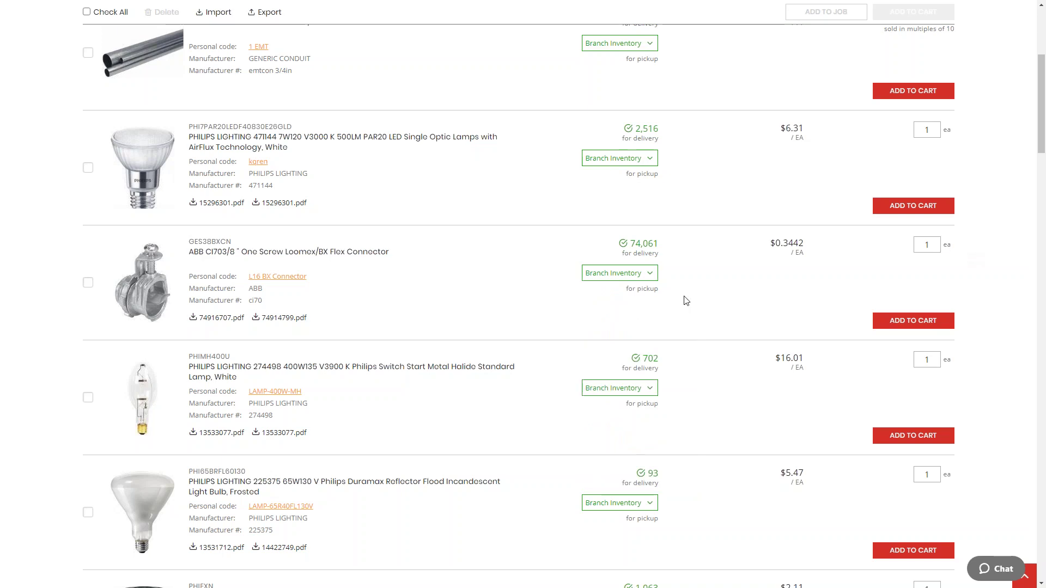
# Step: Select the 3/4 inch EMT conduit, the Loomex/BX flex connector and the 400 W metal halide lamp in the Quick List
pyautogui.click(87, 52)
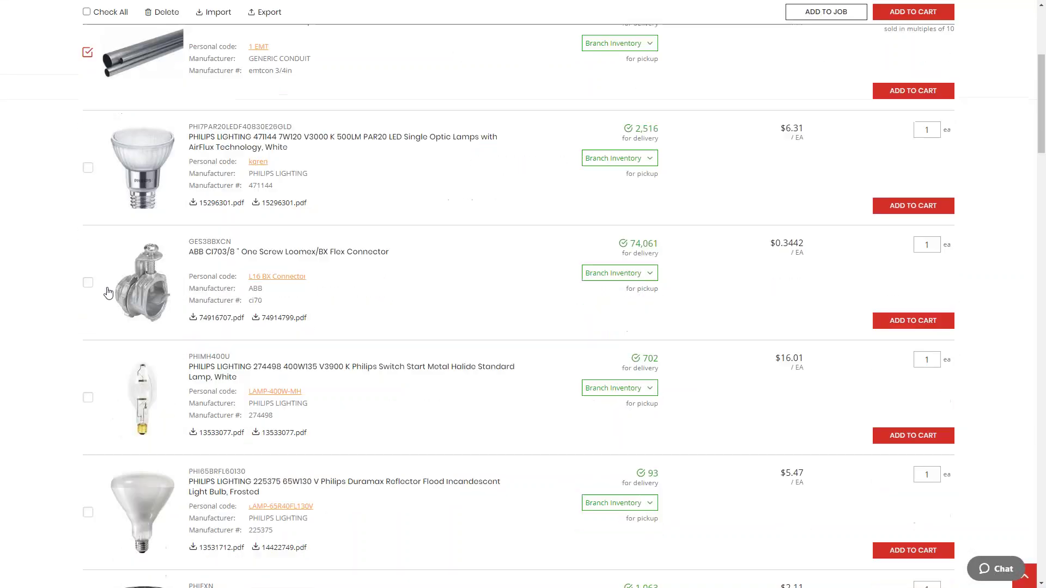
pyautogui.click(88, 283)
pyautogui.click(88, 397)
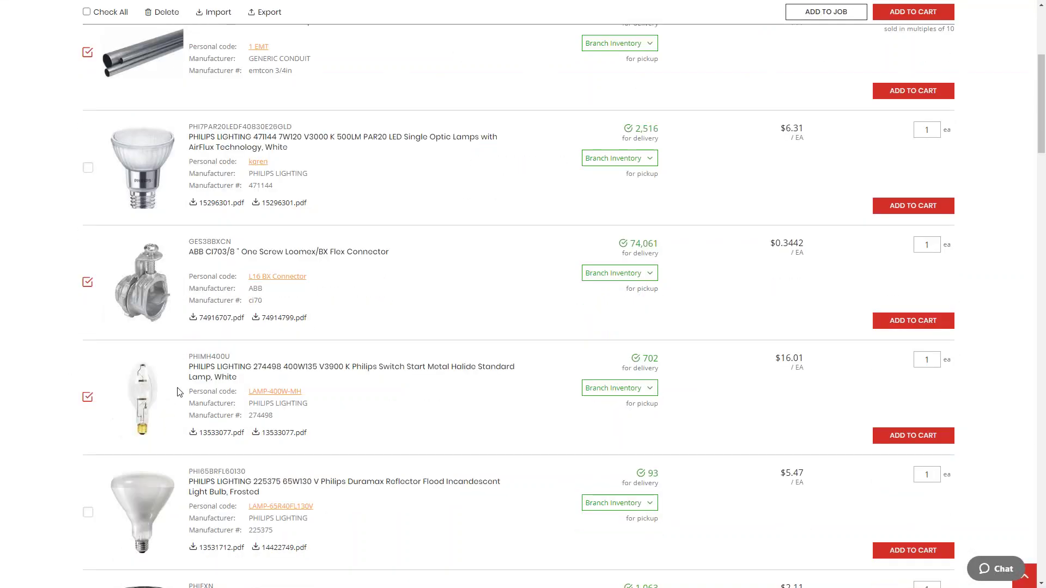
pyautogui.scroll(-3, 565, 303)
pyautogui.scroll(8, 577, 261)
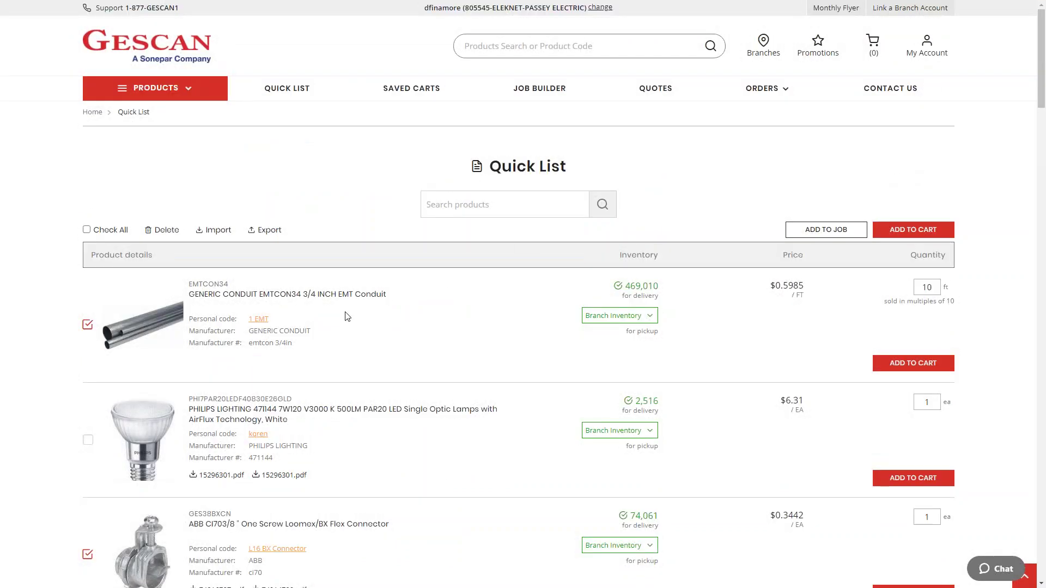
pyautogui.scroll(-3, 83, 364)
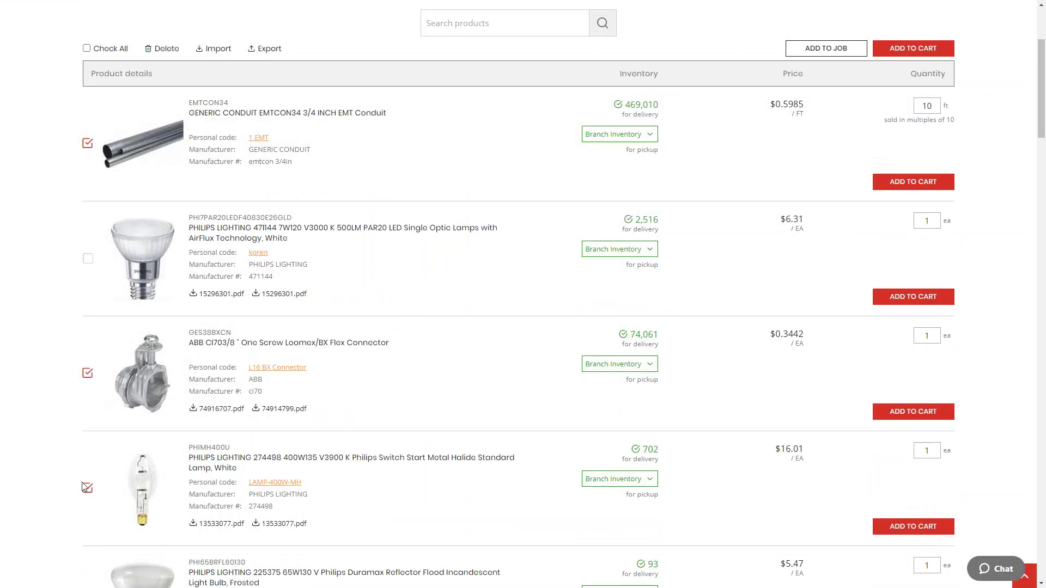
pyautogui.scroll(3, 710, 277)
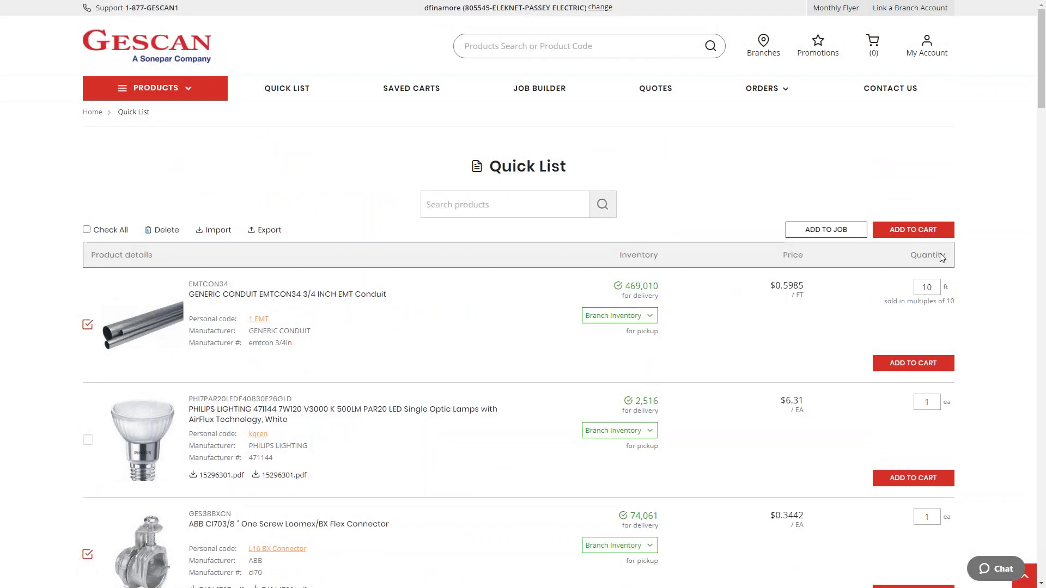
# Step: Add the selected Quick List products to the cart, open the shopping cart and look over its items
pyautogui.click(932, 234)
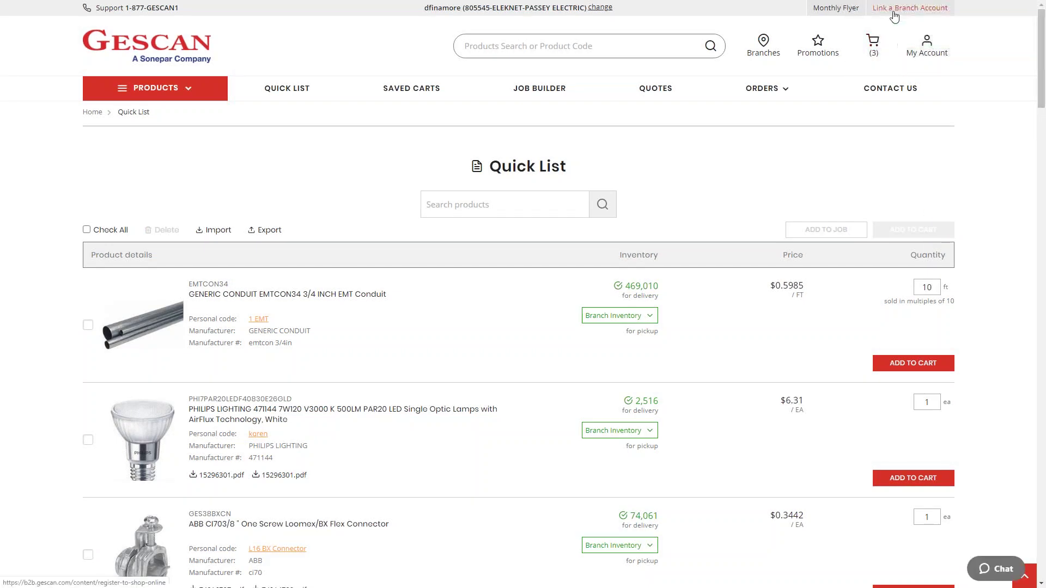
pyautogui.click(875, 49)
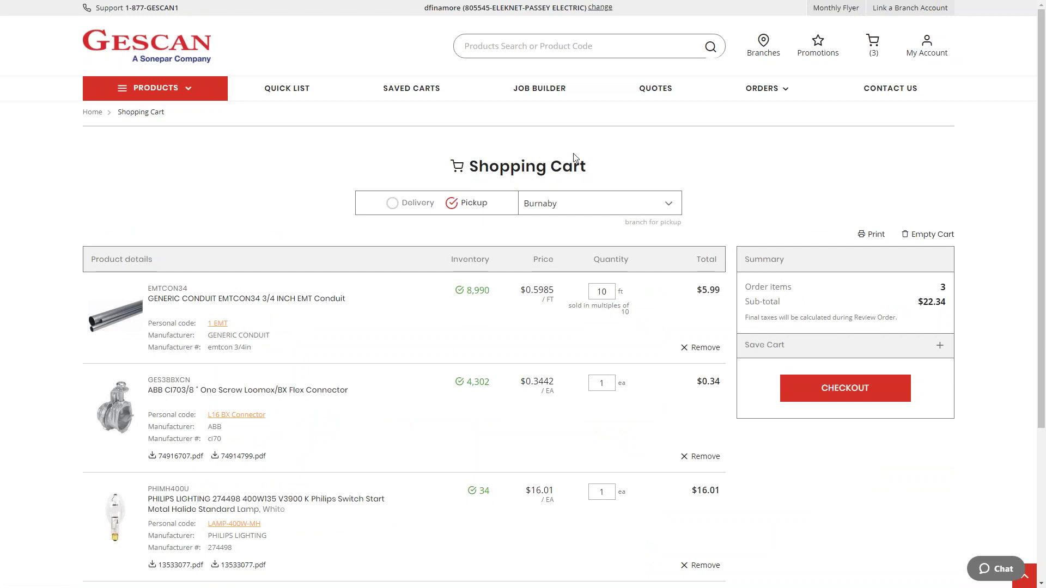
pyautogui.scroll(-3, 576, 153)
pyautogui.scroll(2, 397, 100)
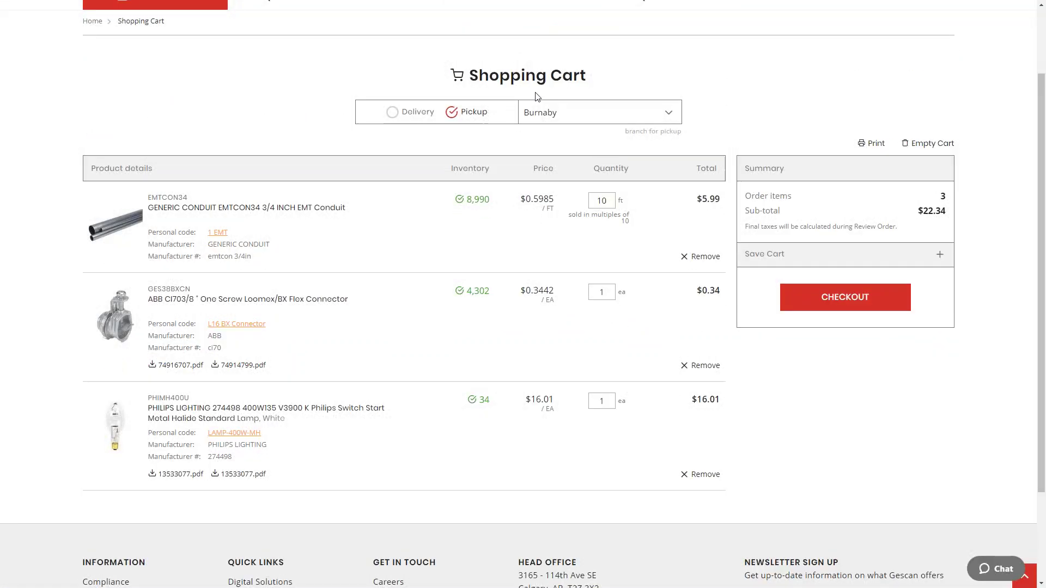
# Step: Switch the cart to delivery, check the stock of its items, and switch it back to pickup
pyautogui.click(392, 116)
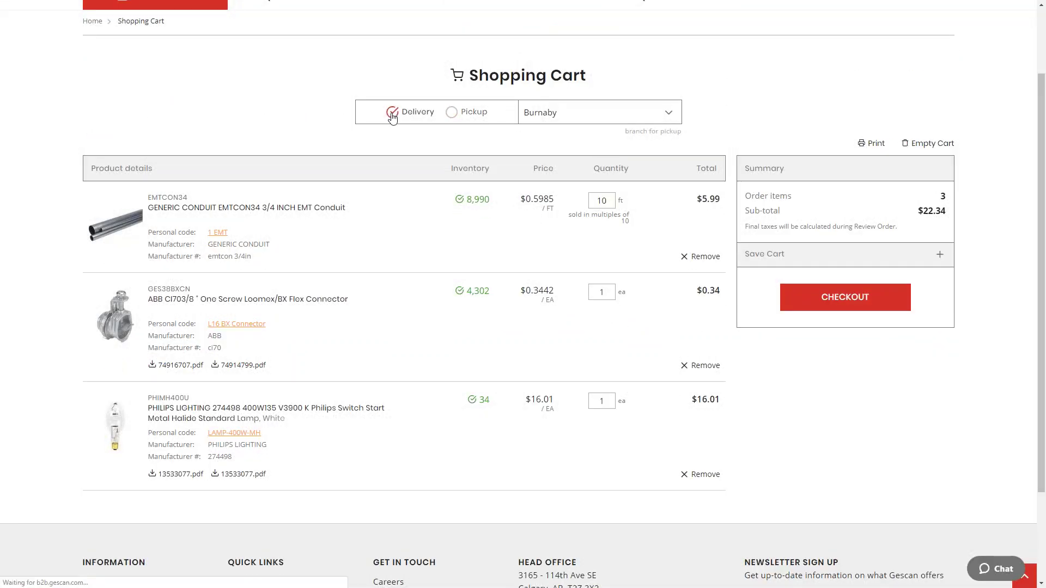
pyautogui.scroll(-1, 467, 264)
pyautogui.scroll(-2, 468, 265)
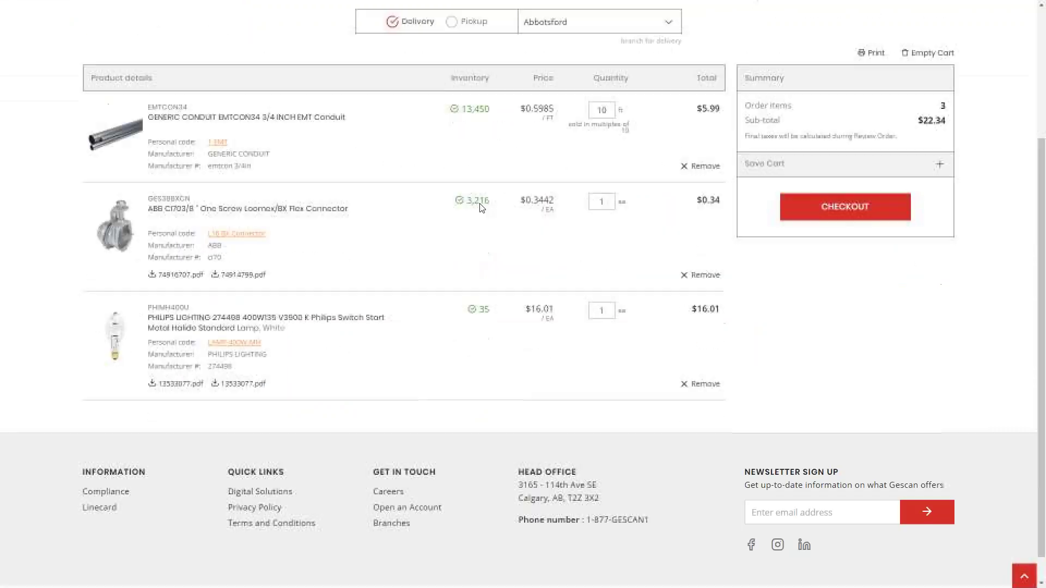
pyautogui.scroll(3, 469, 268)
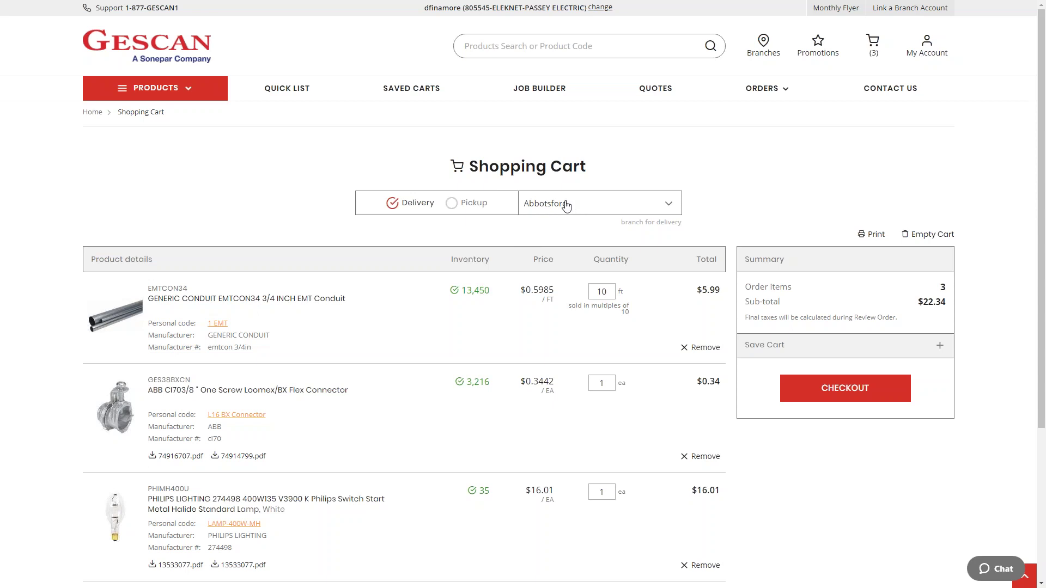
pyautogui.click(452, 204)
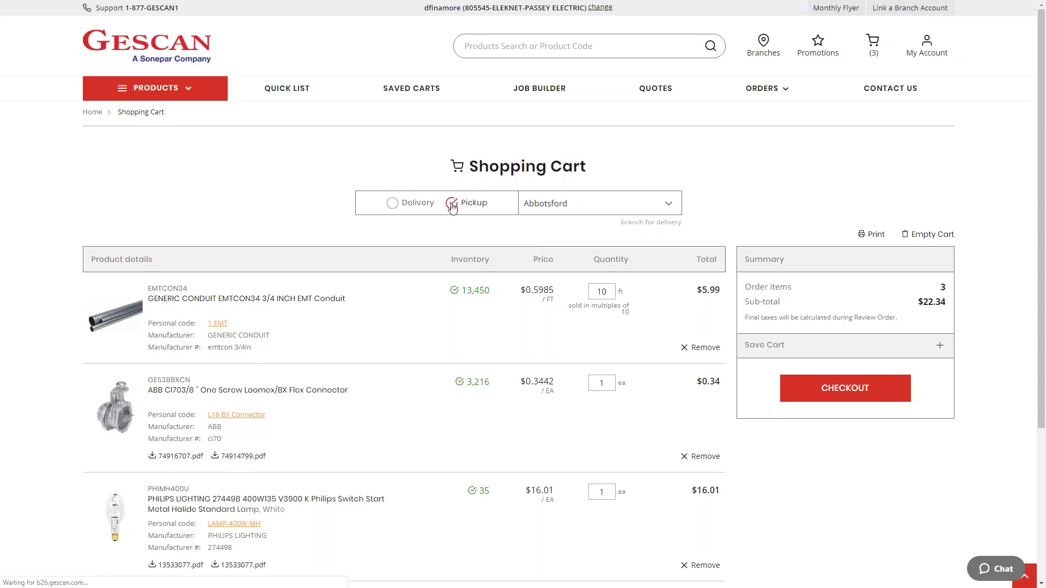
pyautogui.scroll(-2, 451, 205)
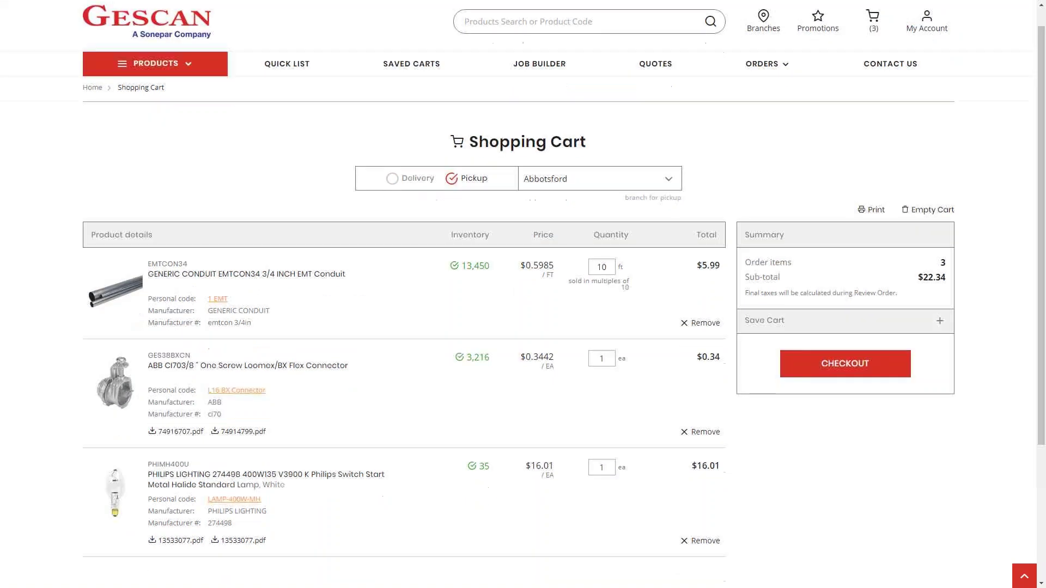
# Step: Check the cart items' stock with Calgary as the pickup branch, and set the pickup branch to Kelowna
pyautogui.click(588, 113)
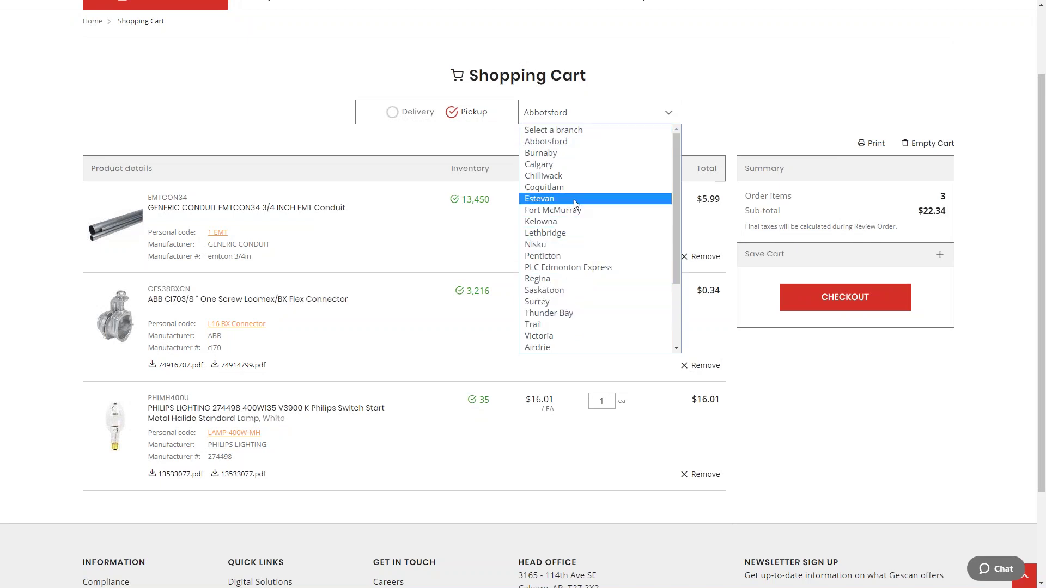
pyautogui.click(557, 166)
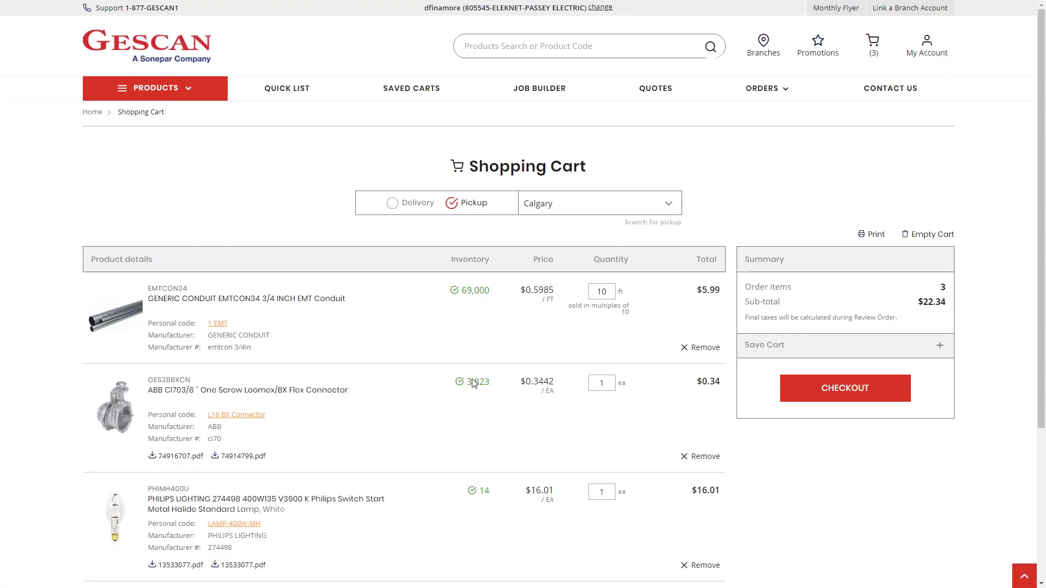
pyautogui.click(591, 204)
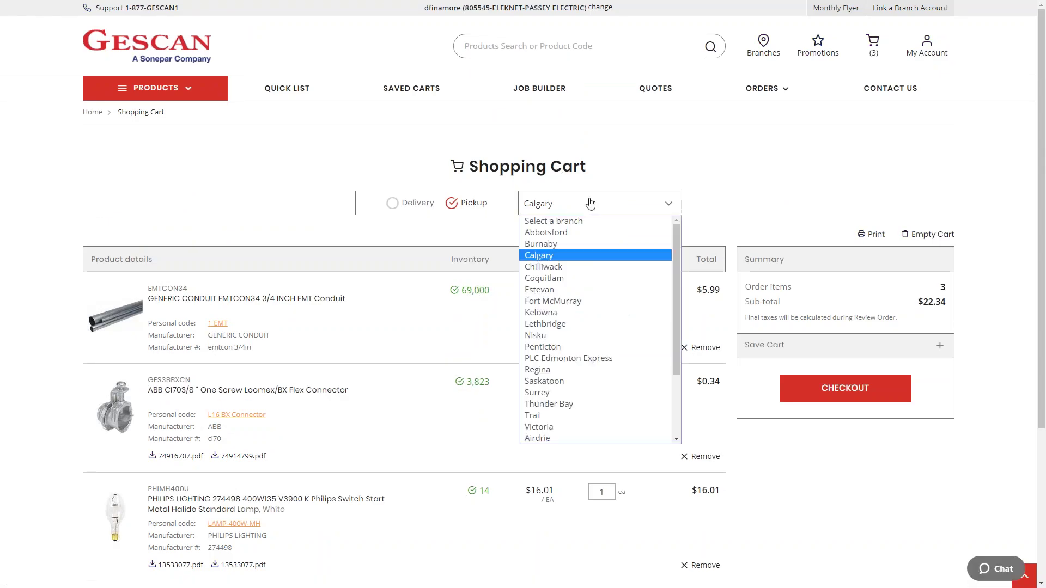
pyautogui.click(581, 313)
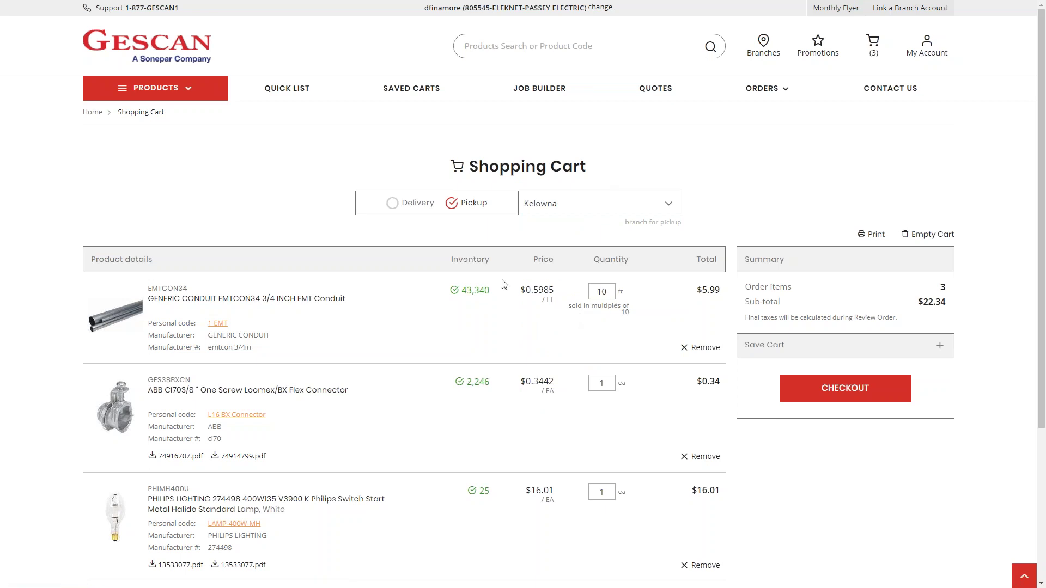
pyautogui.scroll(-3, 504, 283)
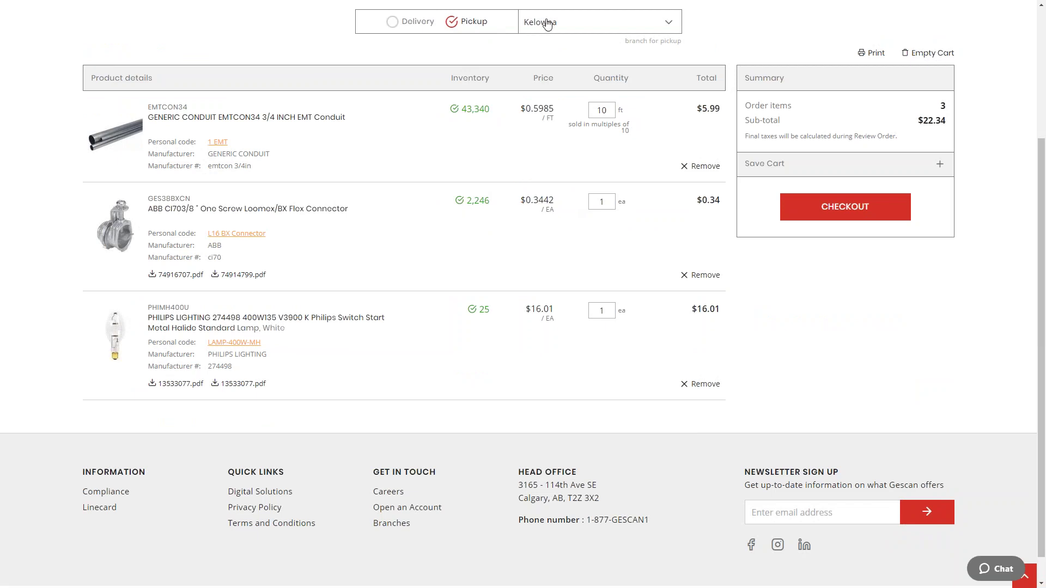
pyautogui.scroll(2, 574, 98)
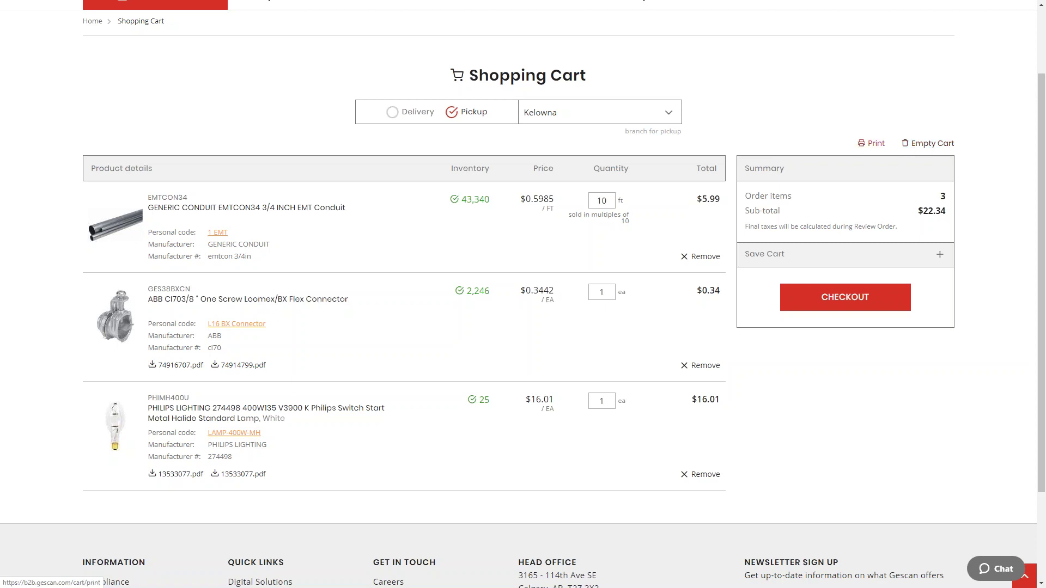
# Step: Proceed to checkout and set the pickup date to 04/06/20
pyautogui.click(849, 301)
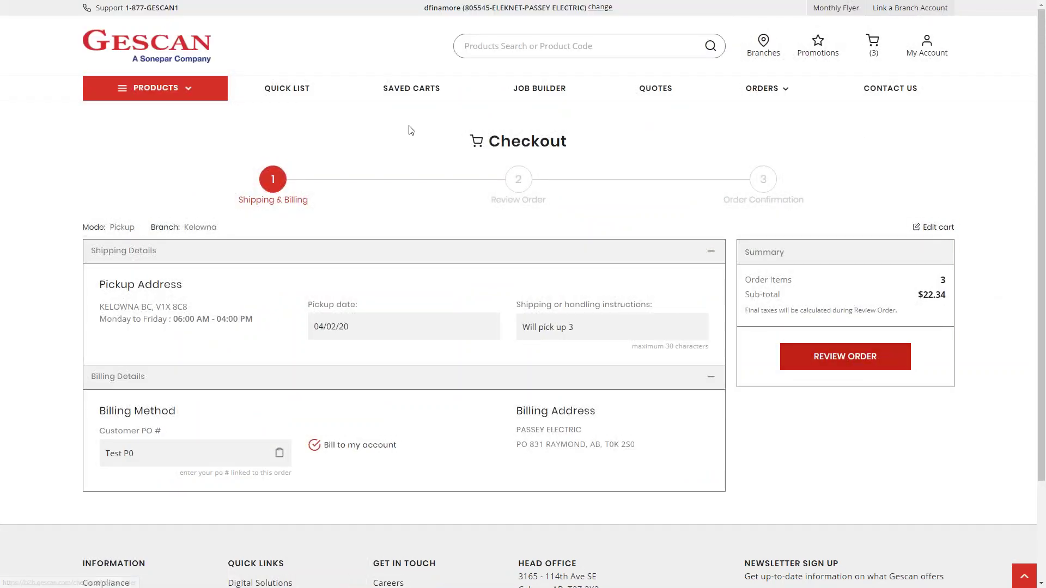
pyautogui.scroll(-3, 463, 166)
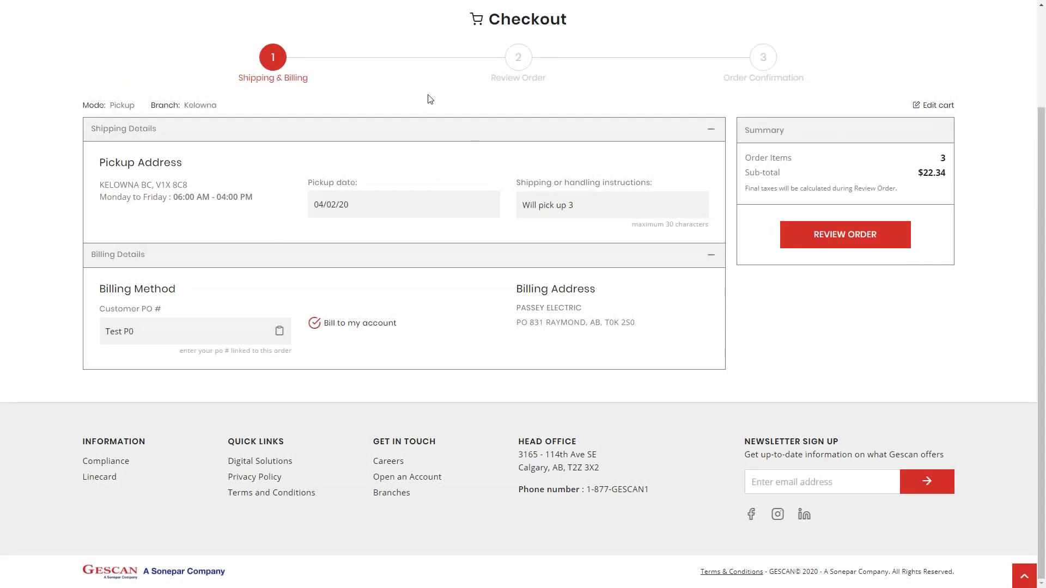
pyautogui.scroll(2, 460, 106)
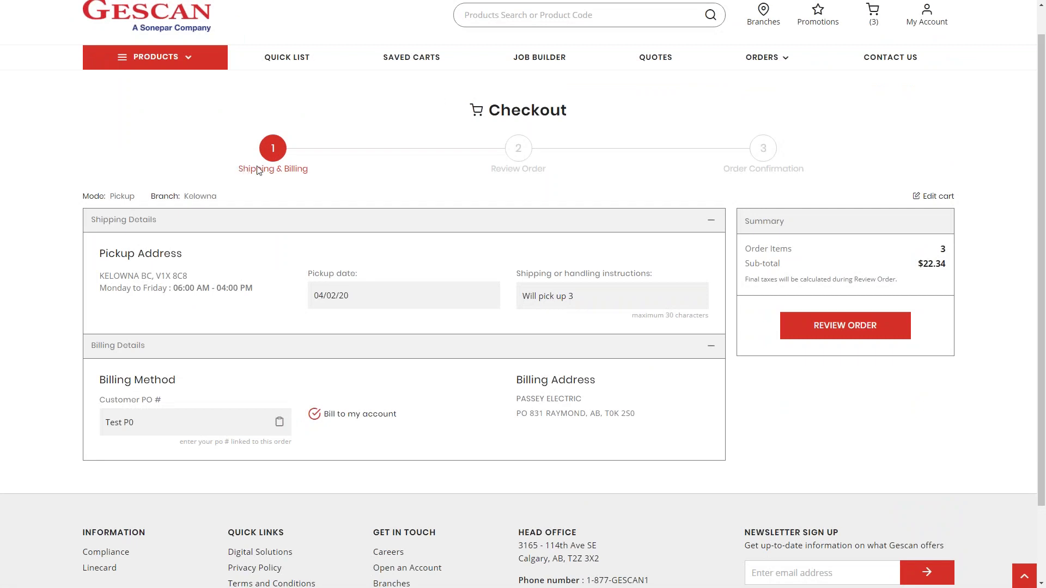
pyautogui.click(356, 295)
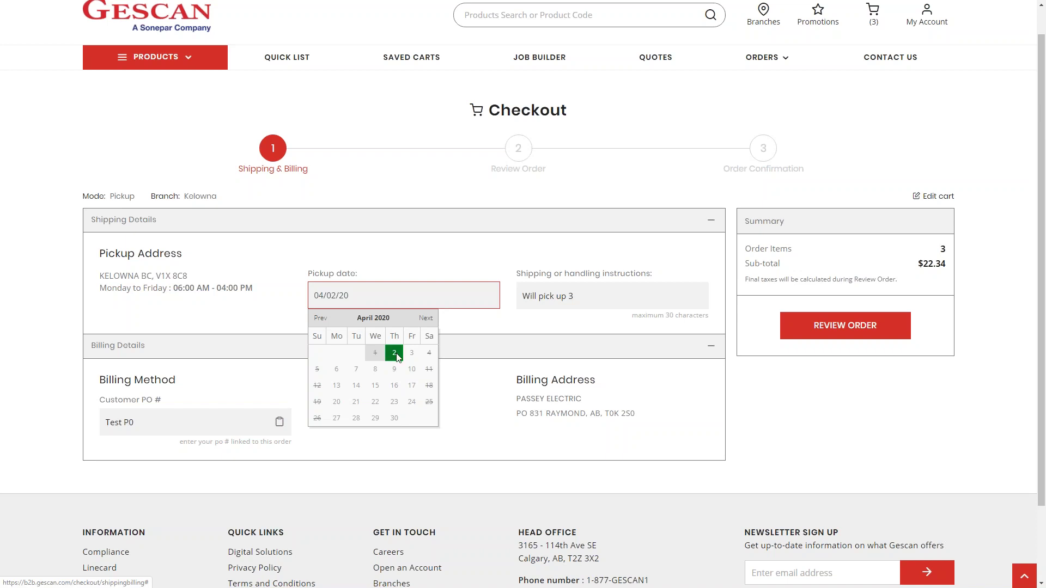
pyautogui.click(335, 370)
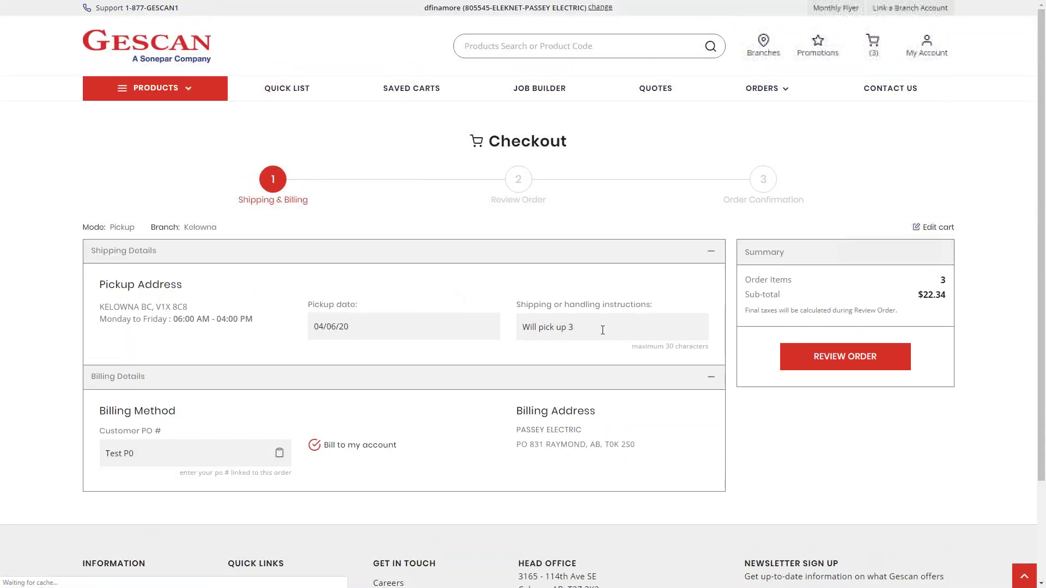
# Step: Replace the shipping or handling instructions with "PU Tomorrow at 8 am", observing the field's character limit
pyautogui.moveTo(602, 329); pyautogui.dragTo(519, 330)
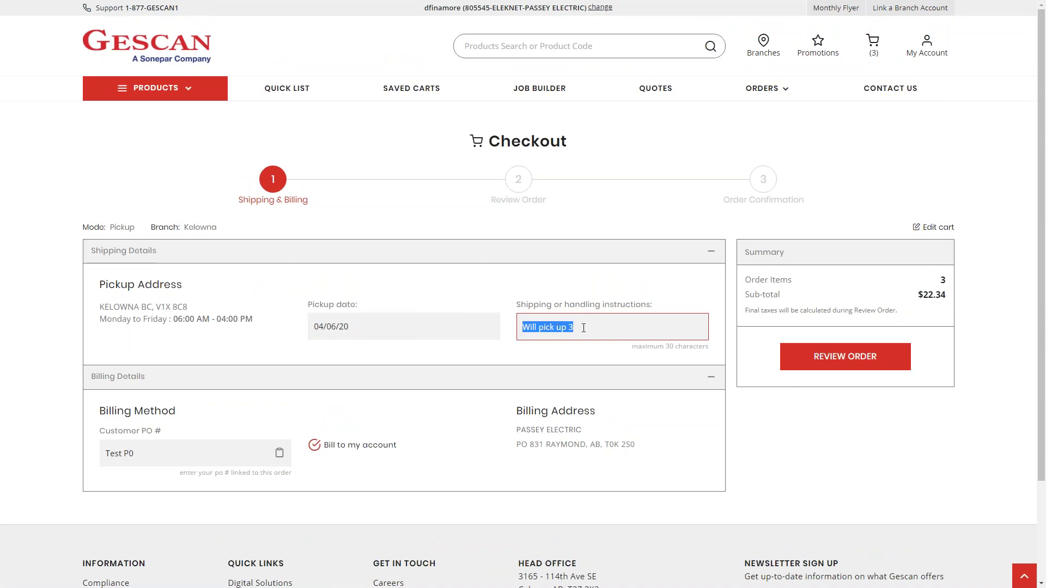
pyautogui.press('BackSpace')
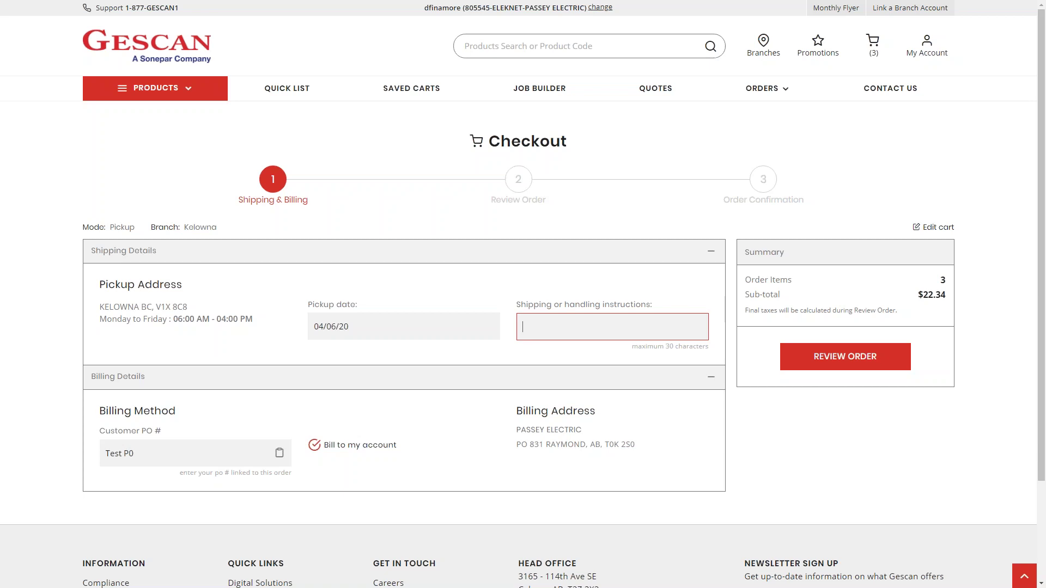
pyautogui.write('u Tomorrow at 8 am')
pyautogui.tripleClick(703, 346)
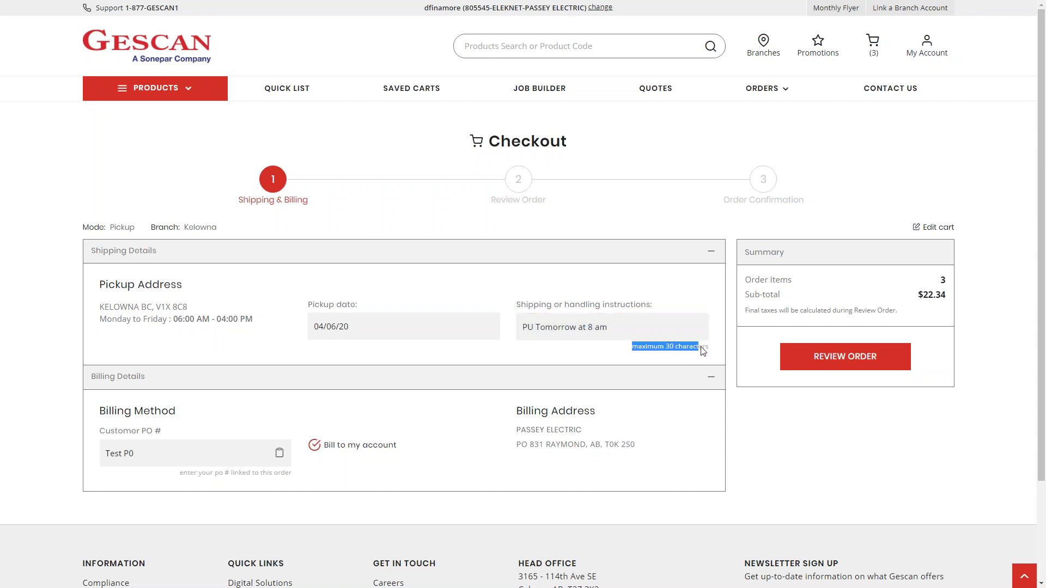
pyautogui.click(618, 329)
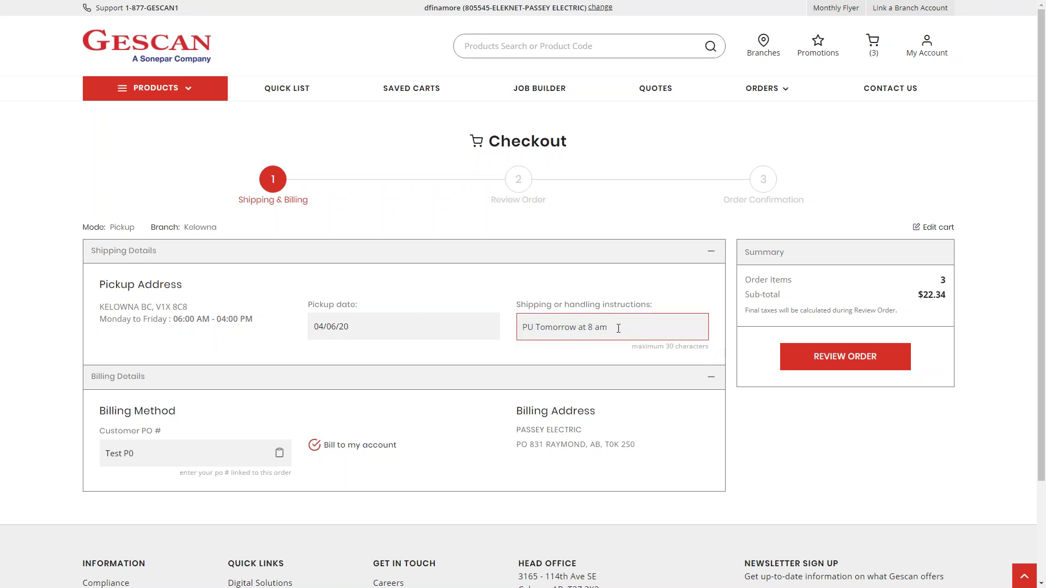
pyautogui.moveTo(629, 327); pyautogui.dragTo(430, 322)
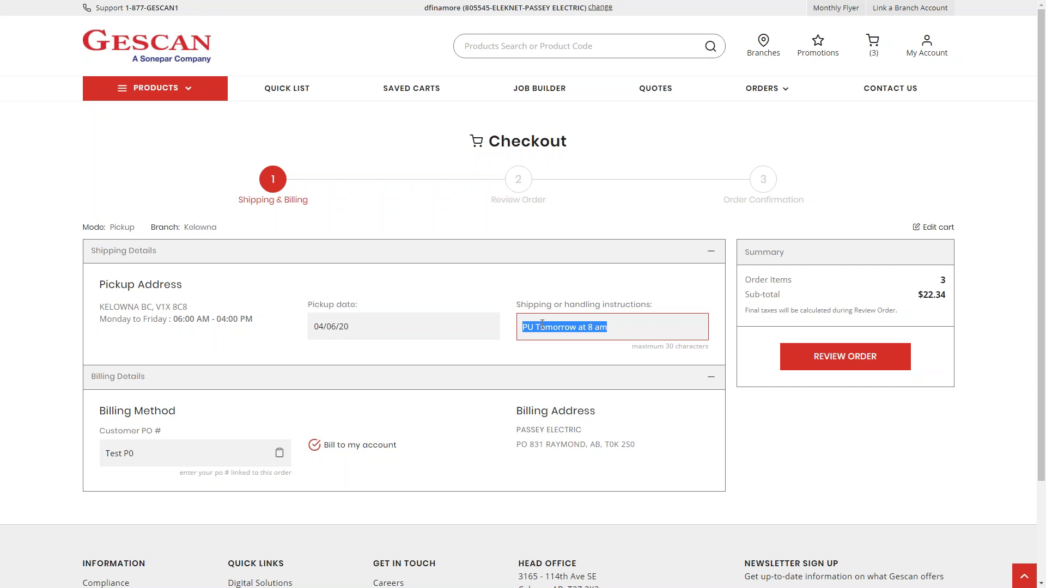
pyautogui.doubleClick(626, 327)
pyautogui.doubleClick(667, 346)
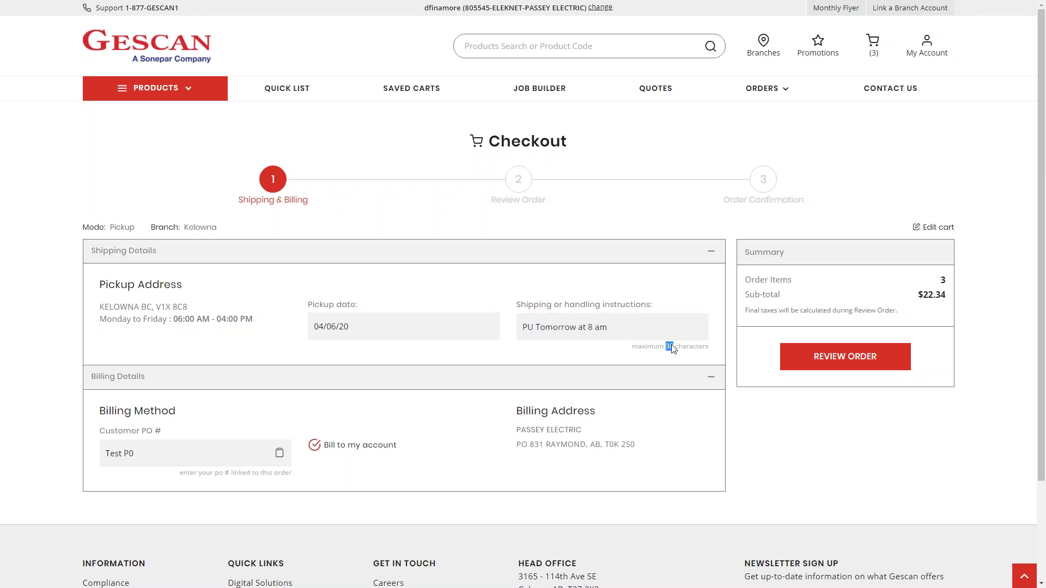
# Step: Check the customer PO # in the billing details and proceed to the order review
pyautogui.scroll(-2, 623, 345)
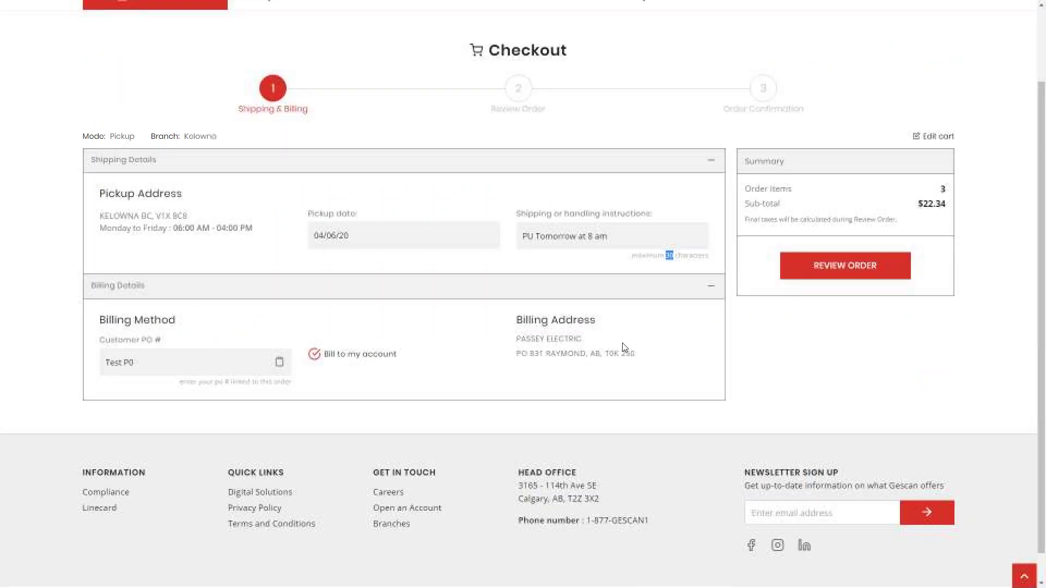
pyautogui.tripleClick(144, 363)
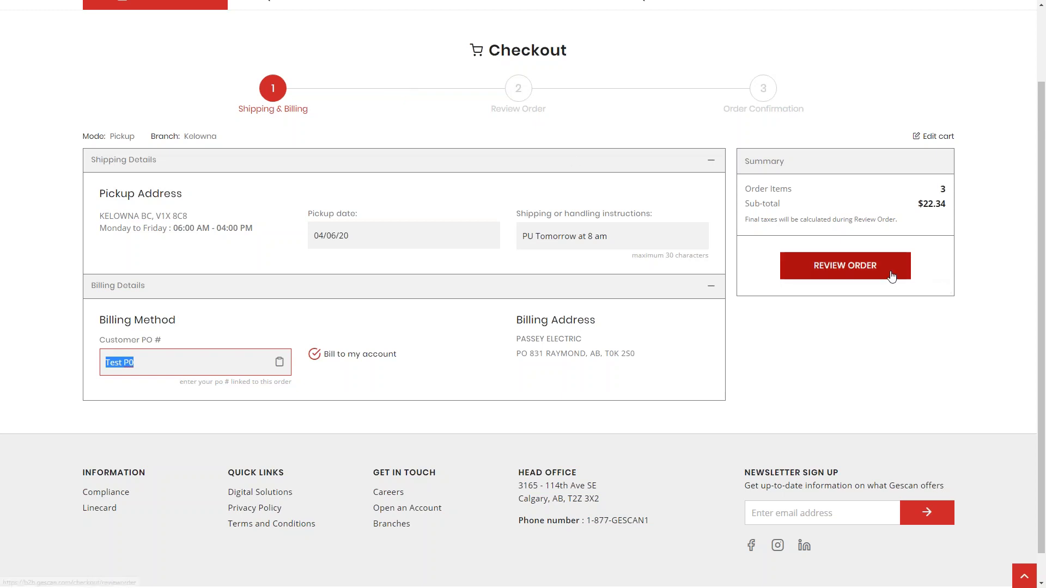
pyautogui.click(867, 269)
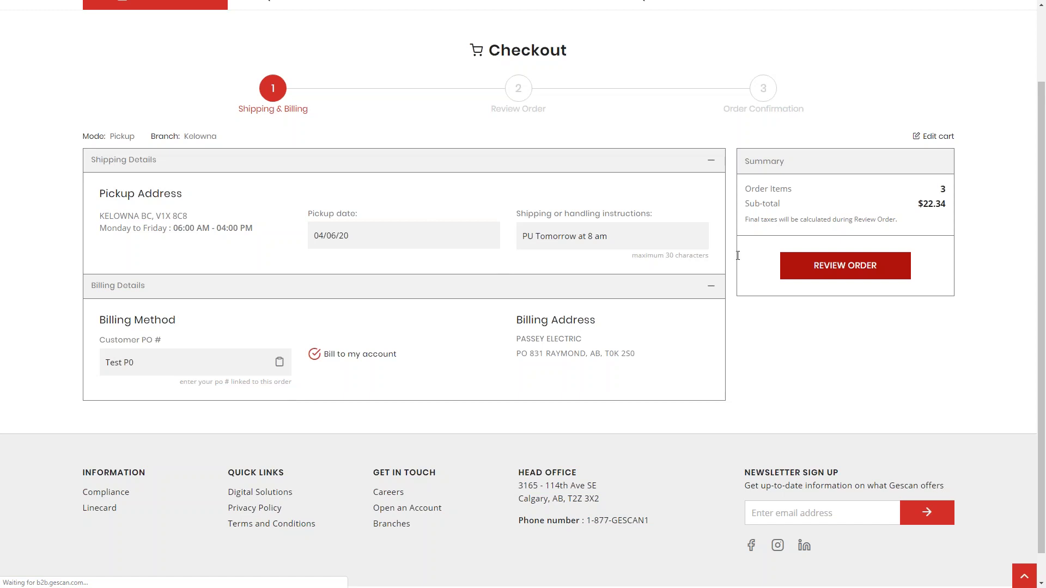
pyautogui.click(860, 268)
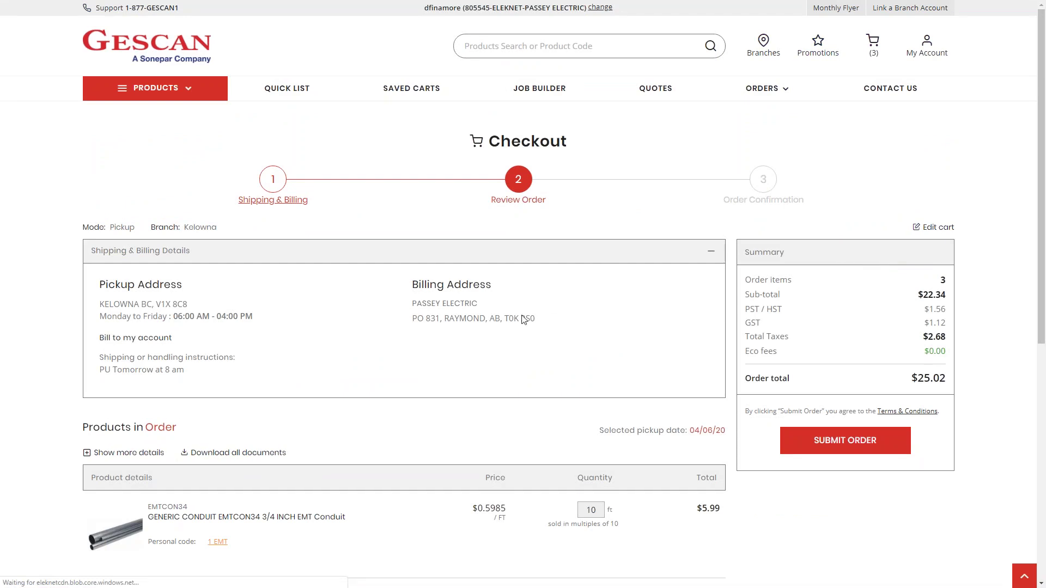
# Step: Review the order's products, quantities, pickup details and cost summary without submitting it
pyautogui.scroll(-5, 480, 317)
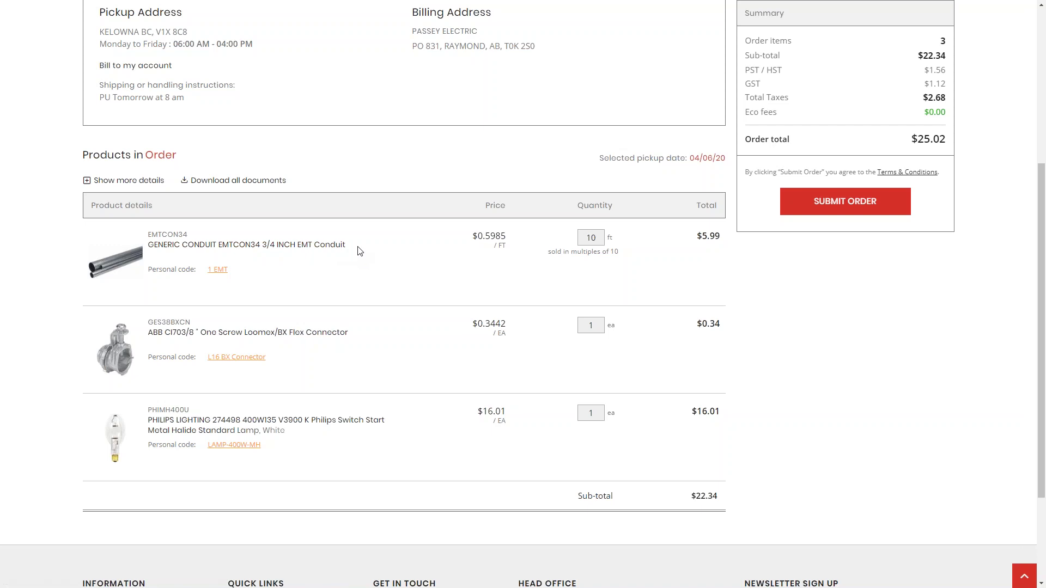
pyautogui.scroll(-3, 381, 256)
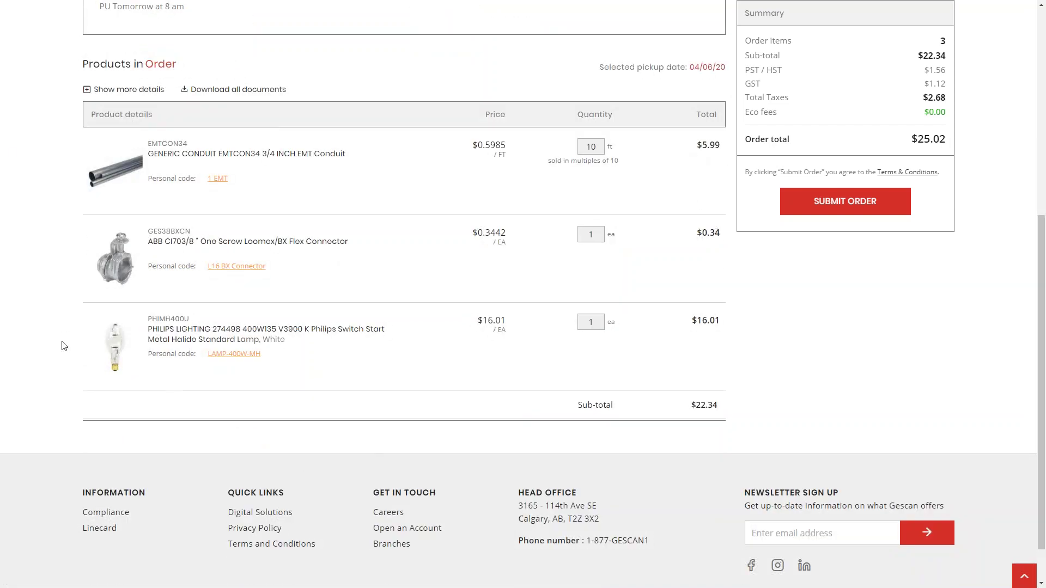
pyautogui.scroll(-2, 552, 402)
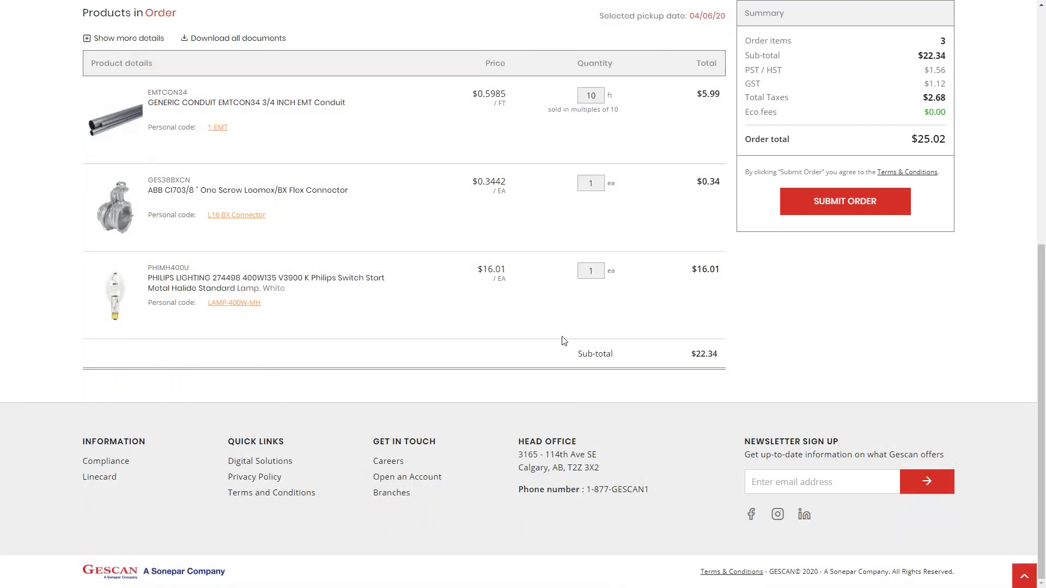
pyautogui.scroll(3, 565, 338)
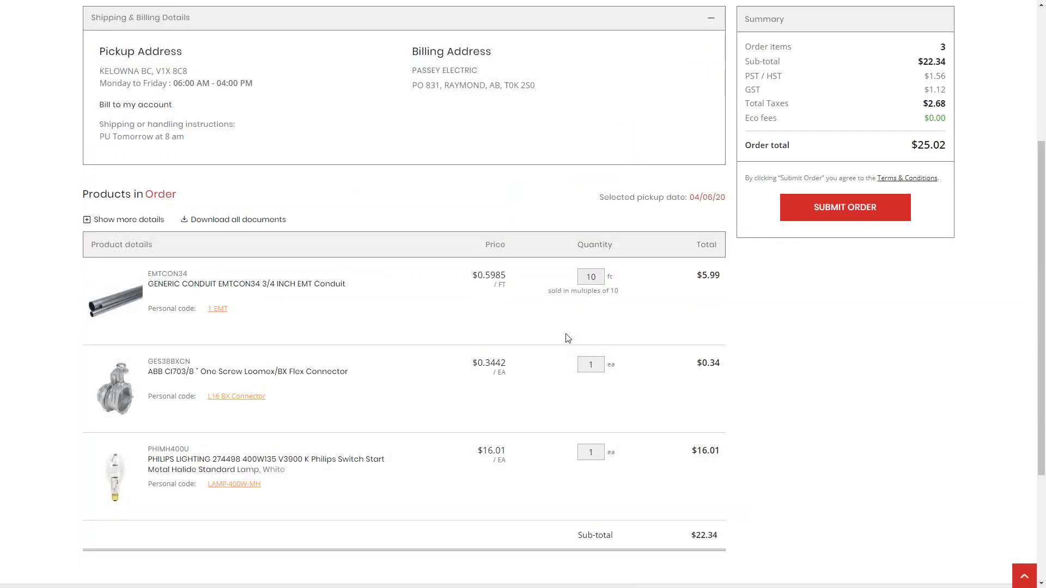
pyautogui.scroll(3, 564, 338)
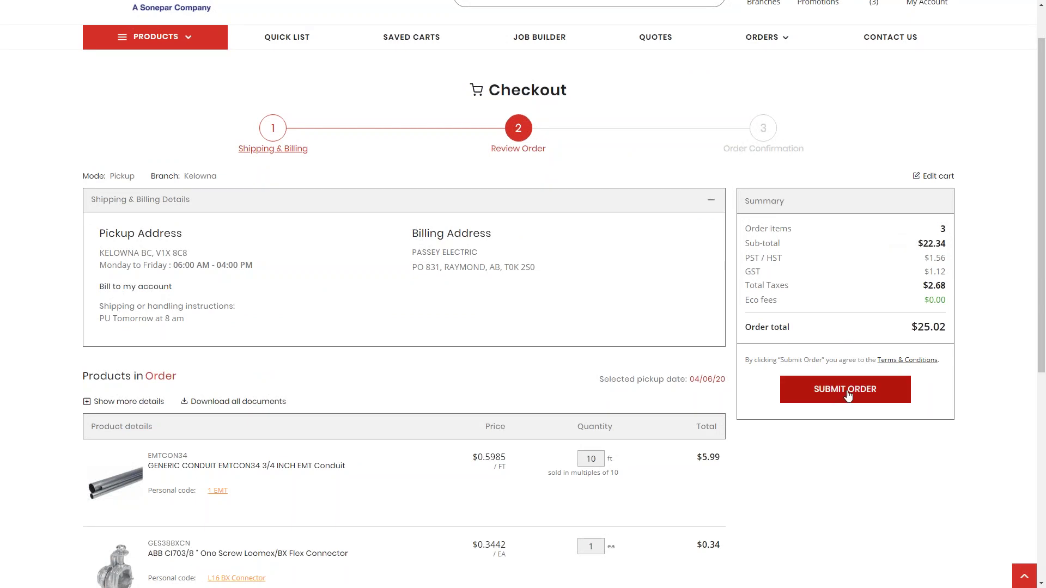
pyautogui.scroll(1, 876, 73)
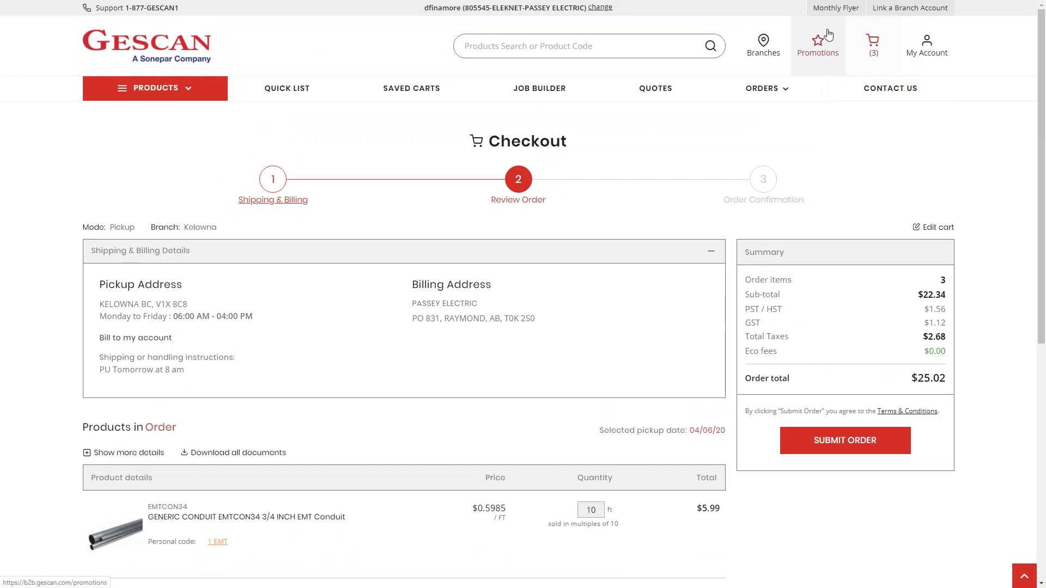
# Step: Return to the shopping cart and save it under the cart name "Webinar Template Test"
pyautogui.click(870, 52)
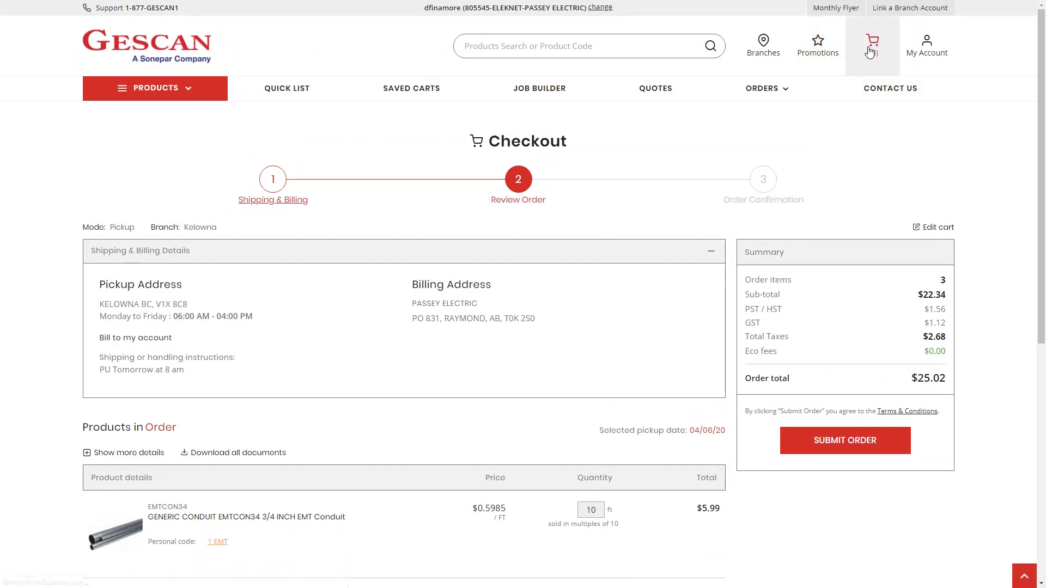
pyautogui.scroll(-4, 229, 278)
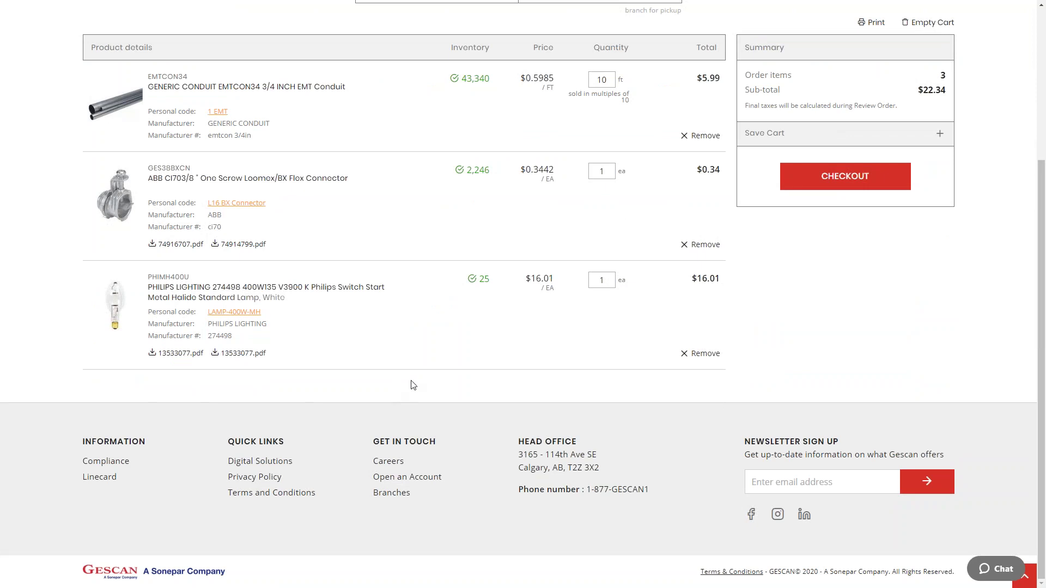
pyautogui.scroll(2, 573, 348)
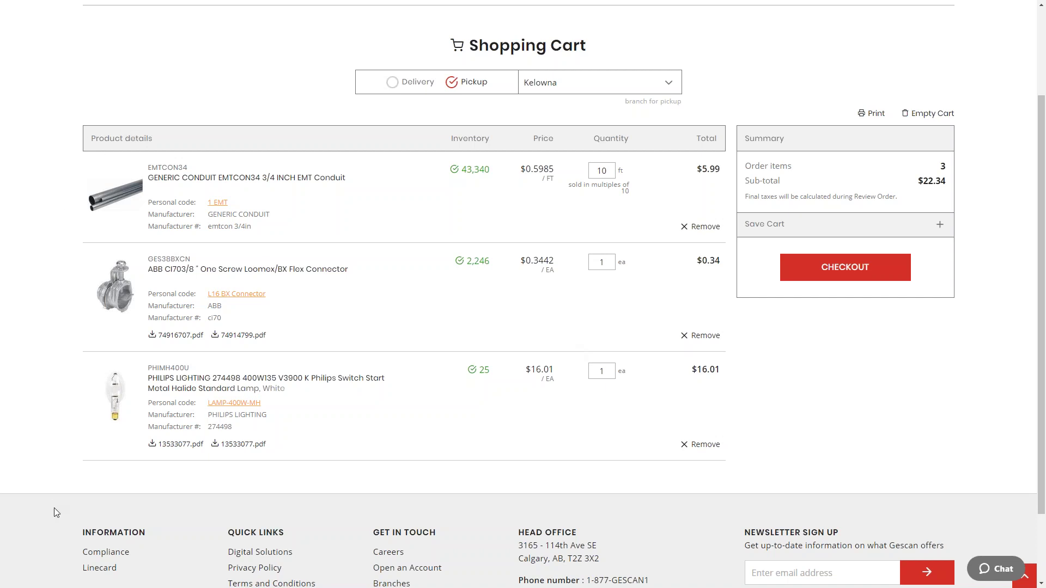
pyautogui.click(940, 224)
pyautogui.click(827, 270)
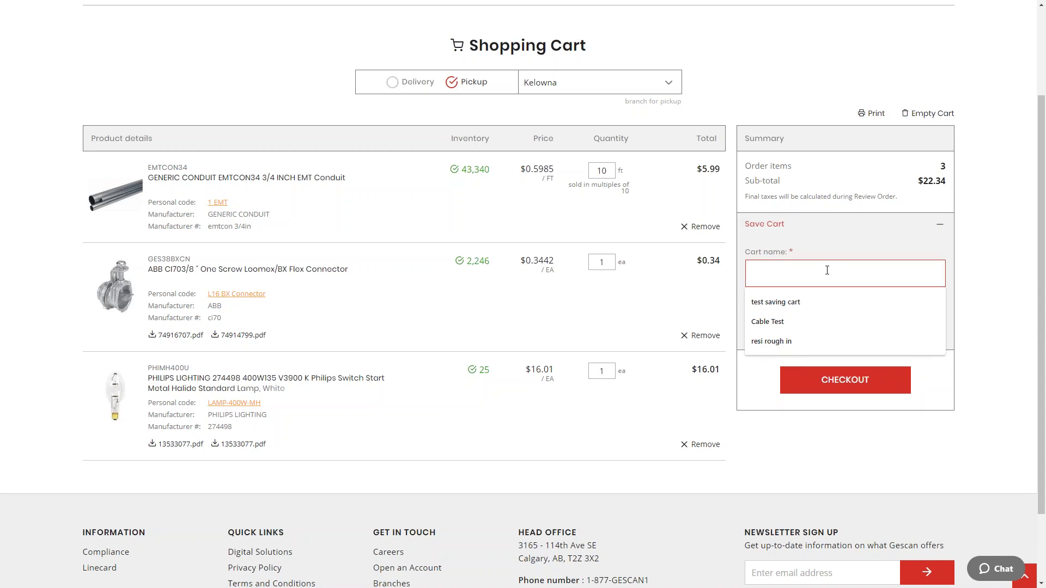
pyautogui.write('Webinar Template Test')
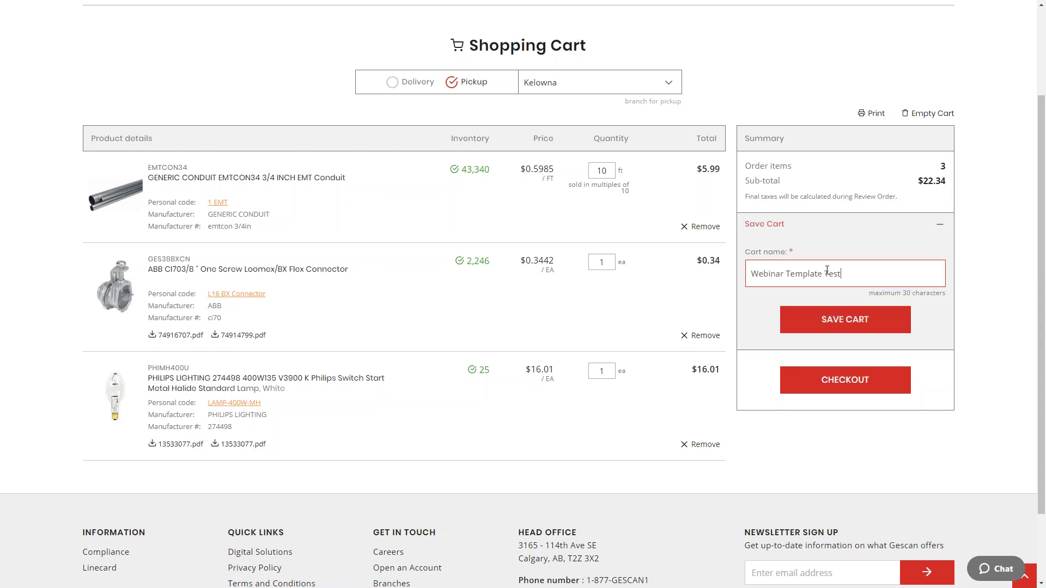
pyautogui.click(834, 320)
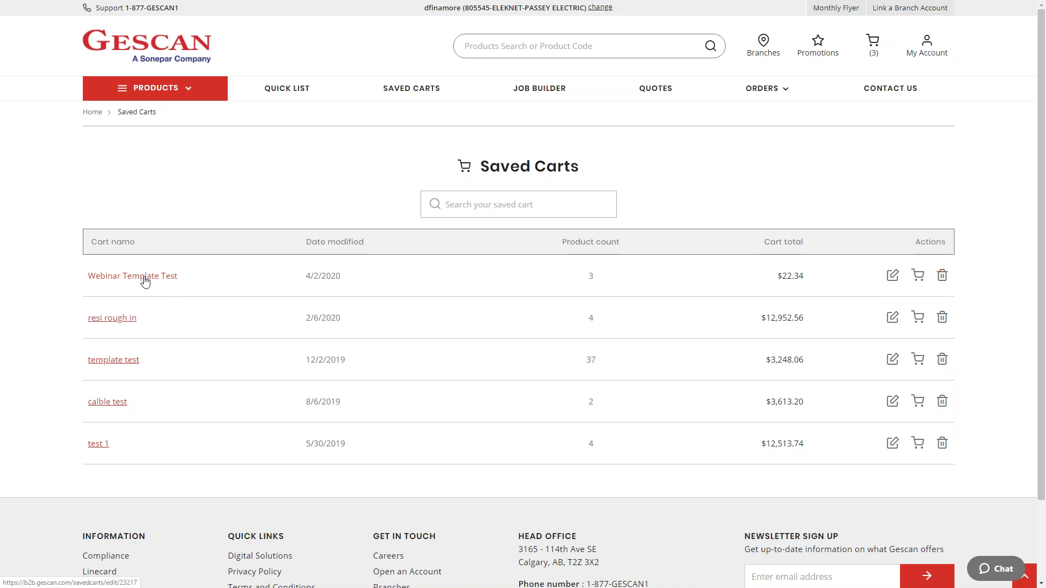
# Step: Open the saved cart "Webinar Template Test" for editing and look over its products
pyautogui.click(891, 279)
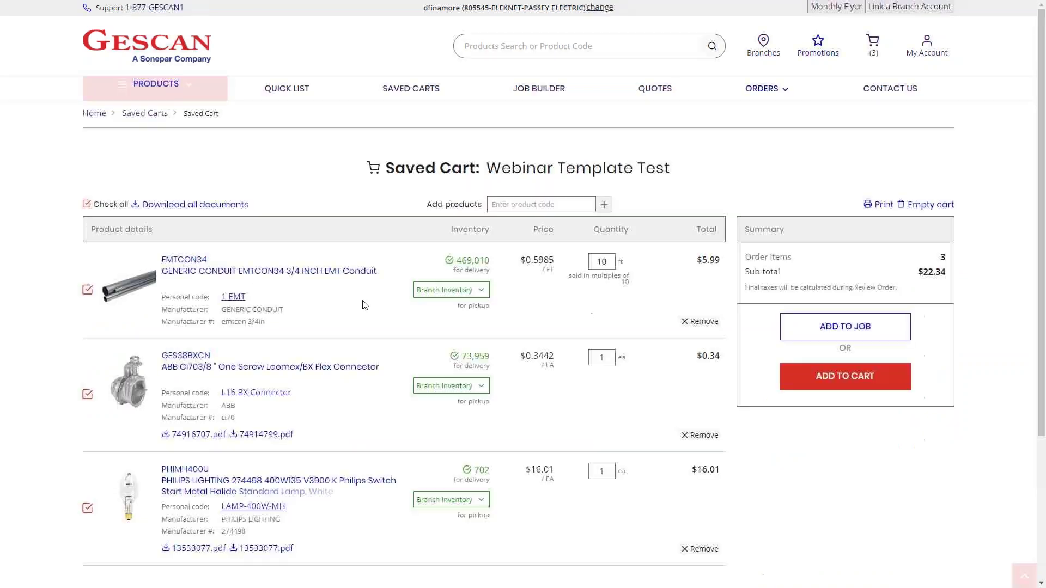
pyautogui.scroll(-5, 257, 228)
pyautogui.scroll(5, 332, 325)
pyautogui.scroll(-5, 366, 334)
pyautogui.scroll(5, 355, 302)
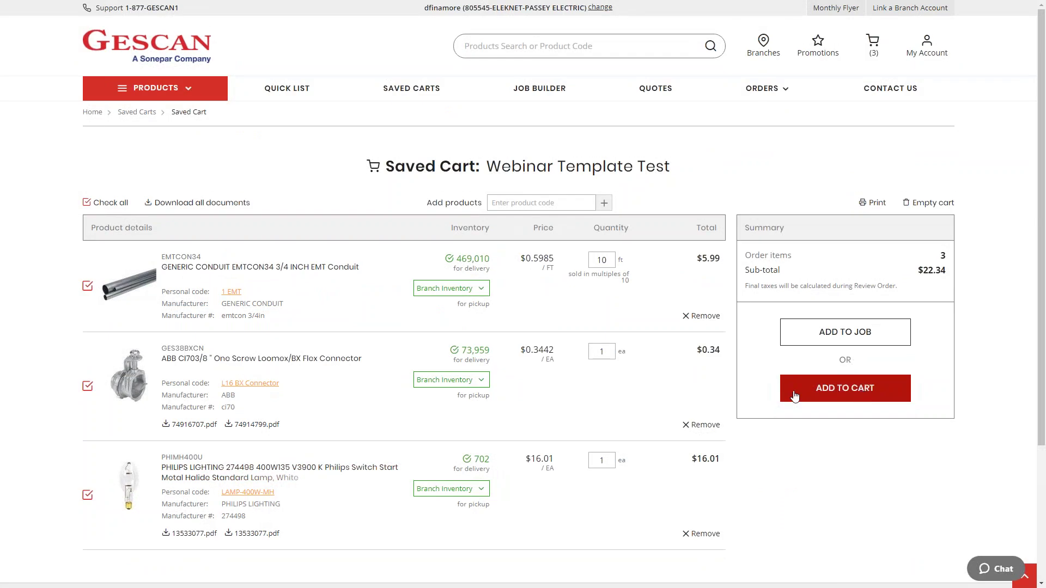
# Step: Deselect all products in the saved cart, then reselect only the EMTCON34 conduit and the PHIMH400U lamp
pyautogui.click(86, 202)
pyautogui.scroll(-3, 84, 115)
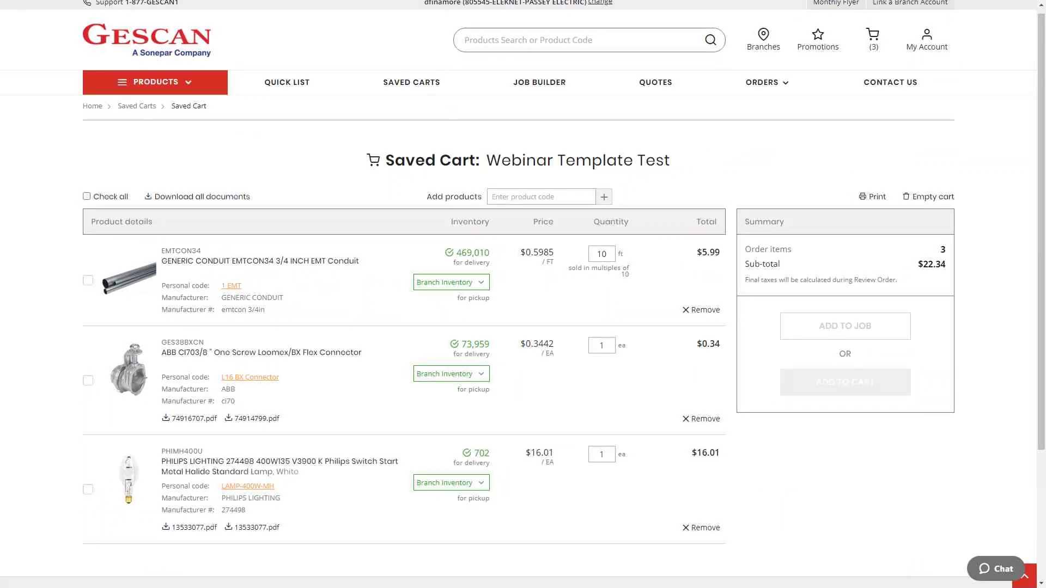
pyautogui.click(87, 106)
pyautogui.click(87, 315)
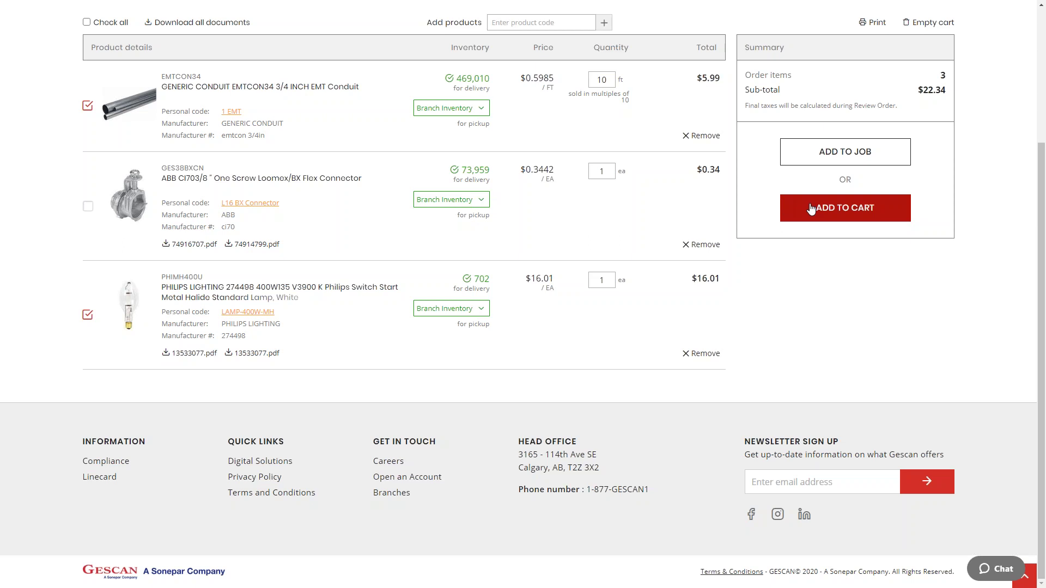
pyautogui.scroll(3, 811, 209)
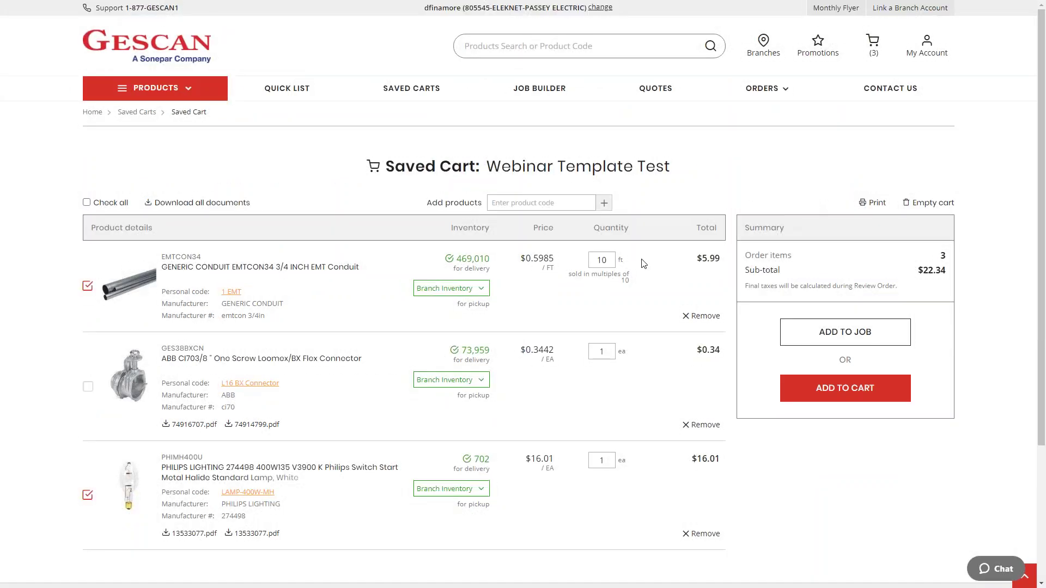
pyautogui.scroll(-2, 584, 255)
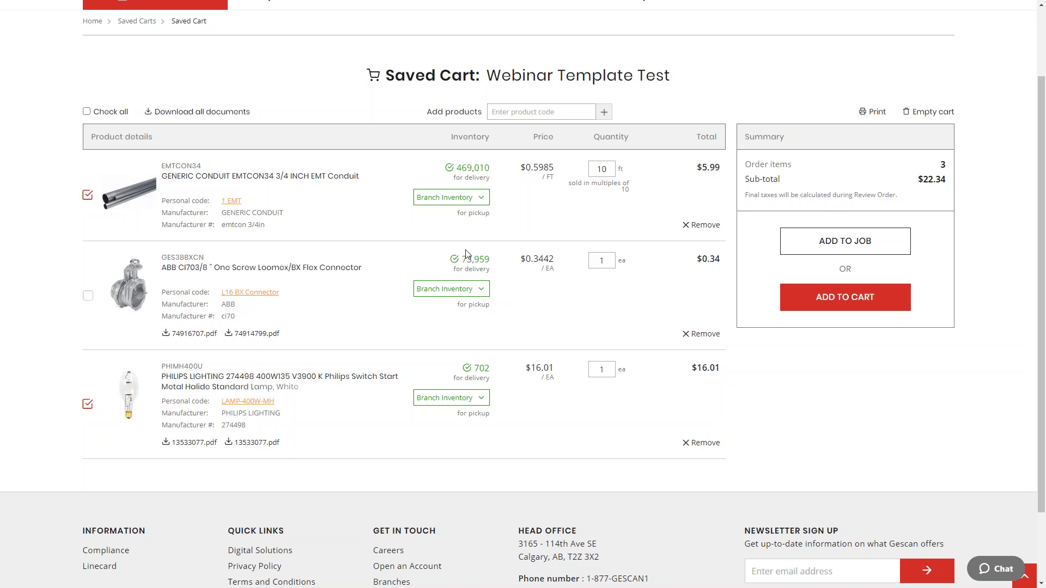
pyautogui.scroll(2, 467, 252)
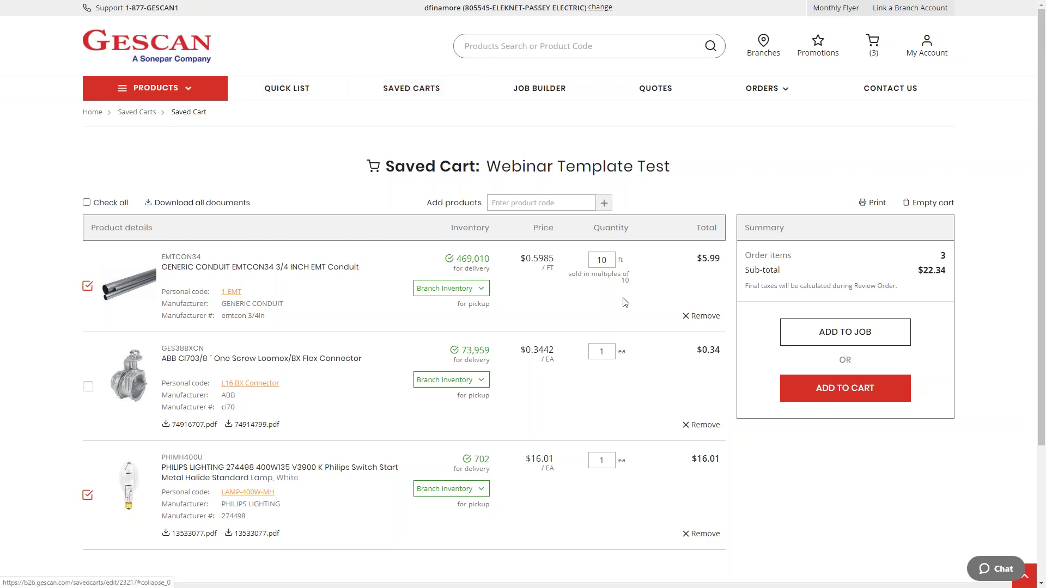
pyautogui.moveTo(926, 49)
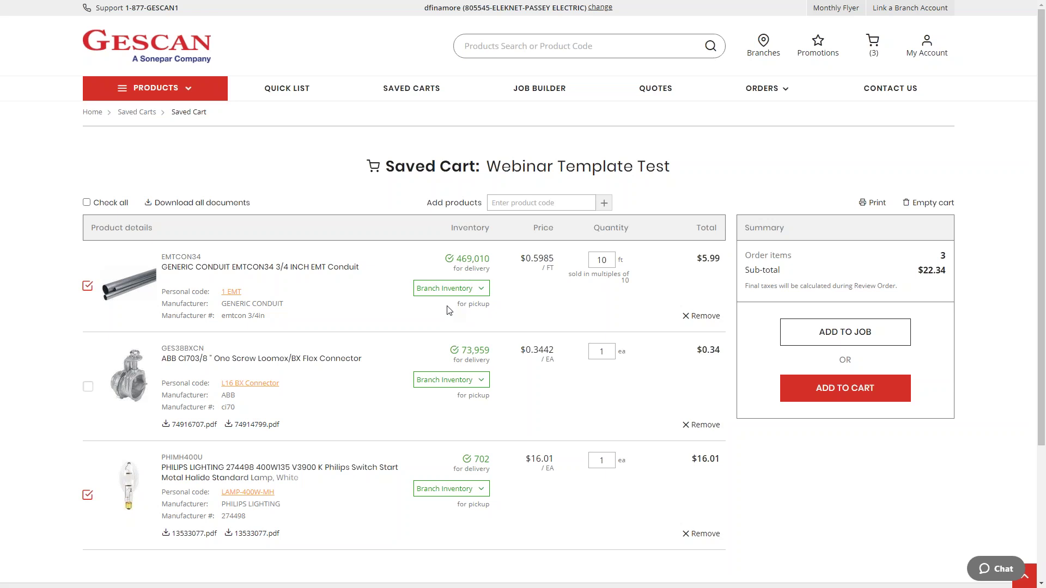
pyautogui.scroll(-2, 569, 362)
pyautogui.scroll(2, 579, 361)
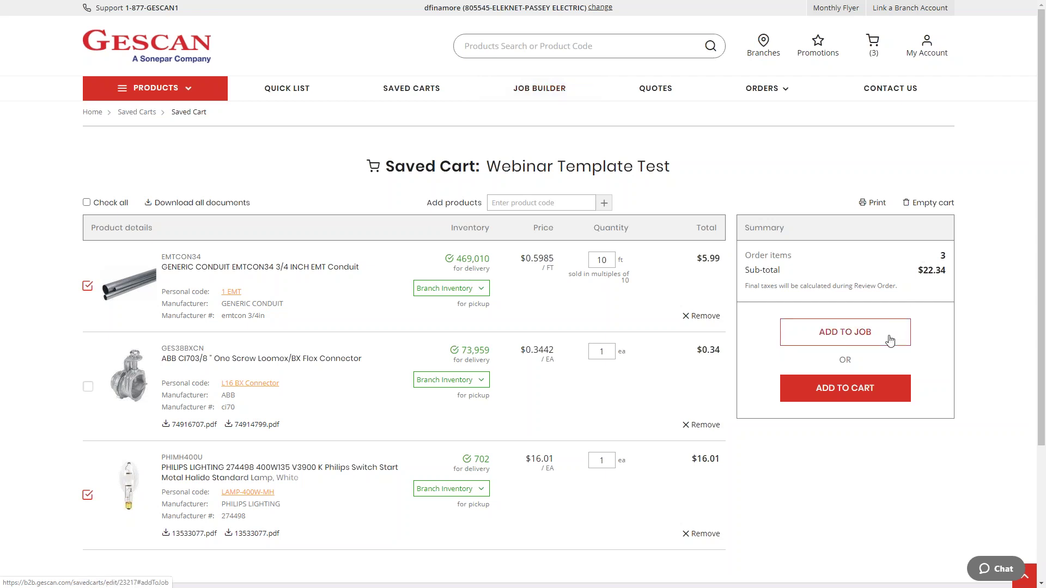
# Step: Open the Quote A job in the Job Builder and inspect its job name, description and global margin fields
pyautogui.click(539, 89)
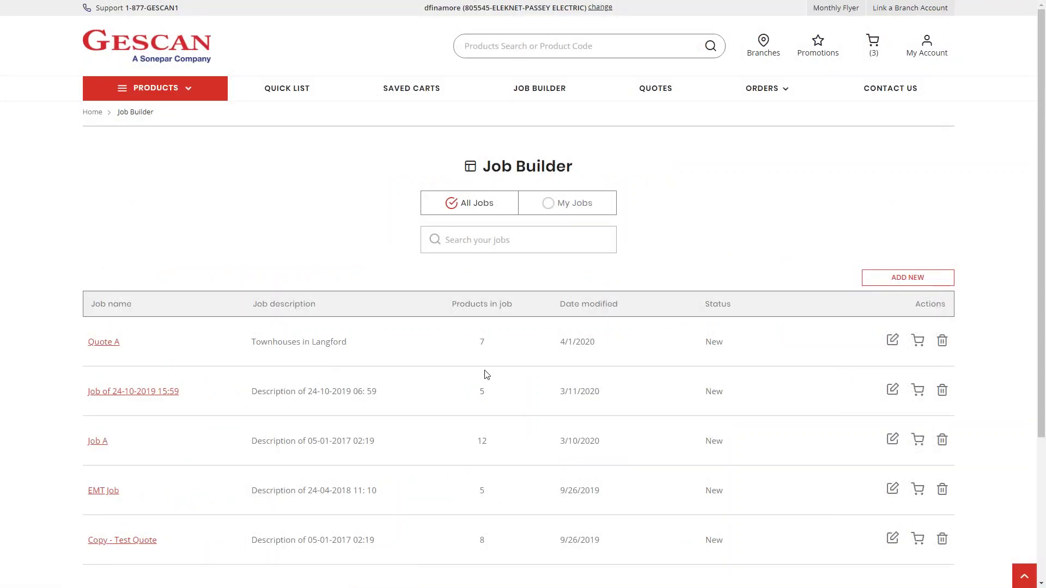
pyautogui.click(109, 348)
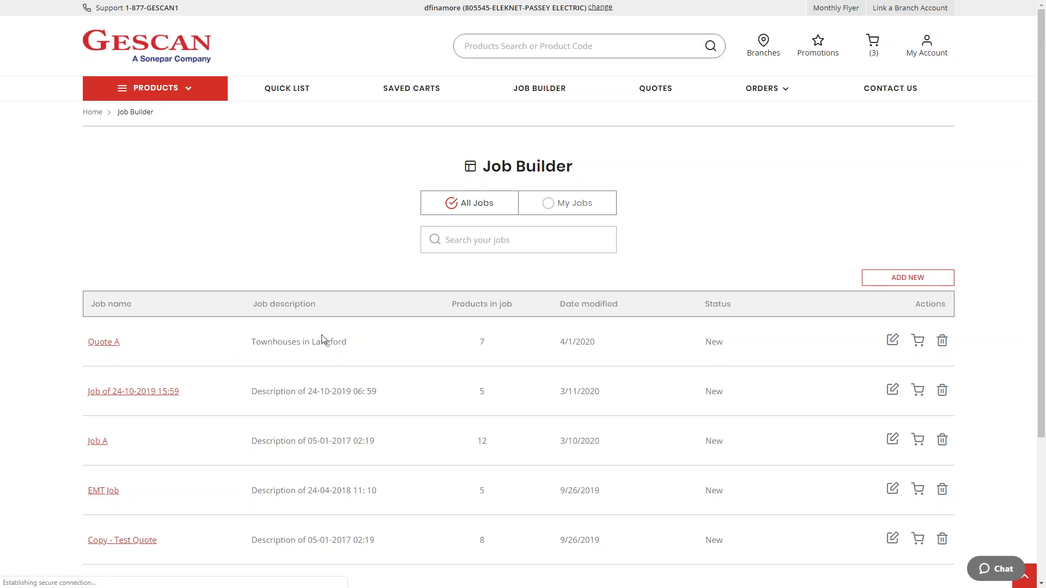
pyautogui.scroll(-3, 653, 353)
pyautogui.scroll(3, 670, 360)
pyautogui.doubleClick(362, 223)
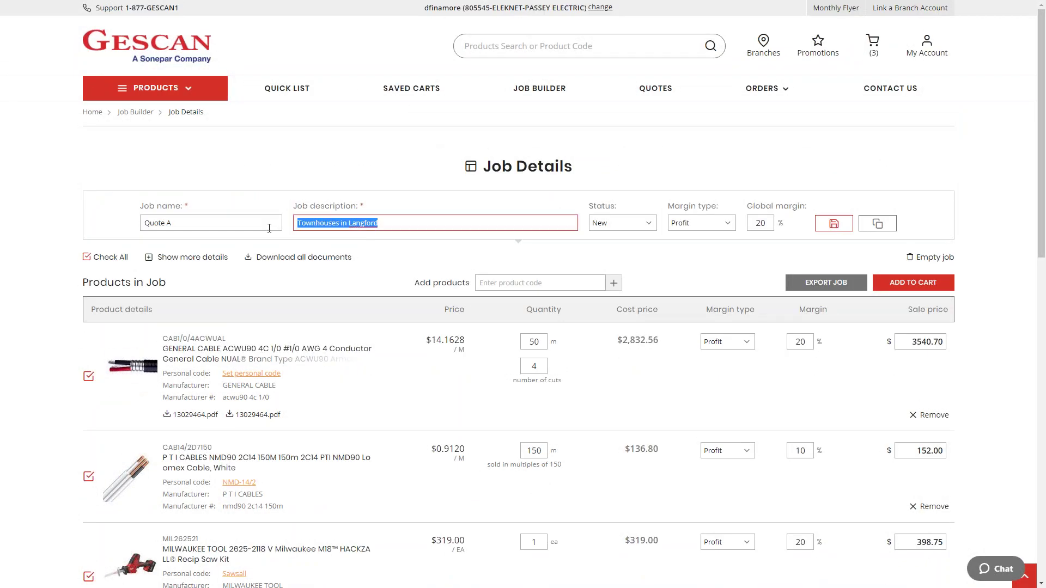
pyautogui.tripleClick(269, 225)
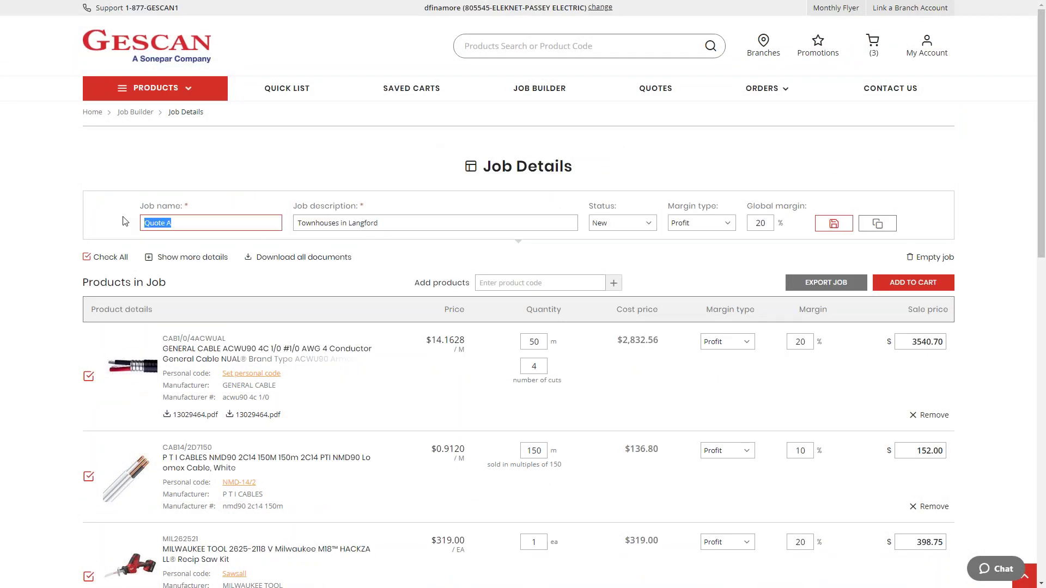
pyautogui.doubleClick(767, 224)
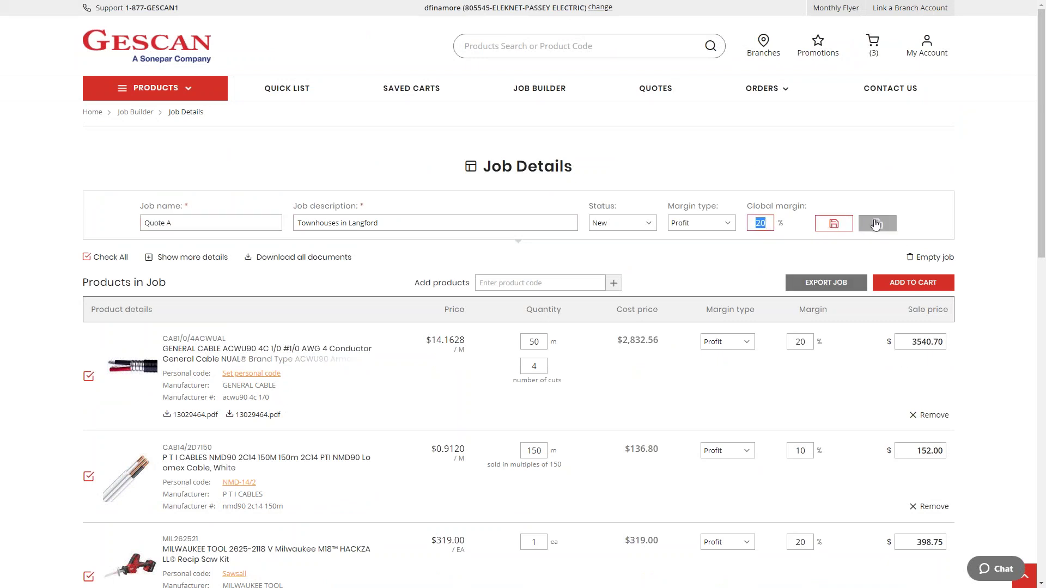
# Step: Examine the job's product margins and sale prices, its miscellaneous labour and discount lines, and the job total
pyautogui.scroll(-3, 824, 206)
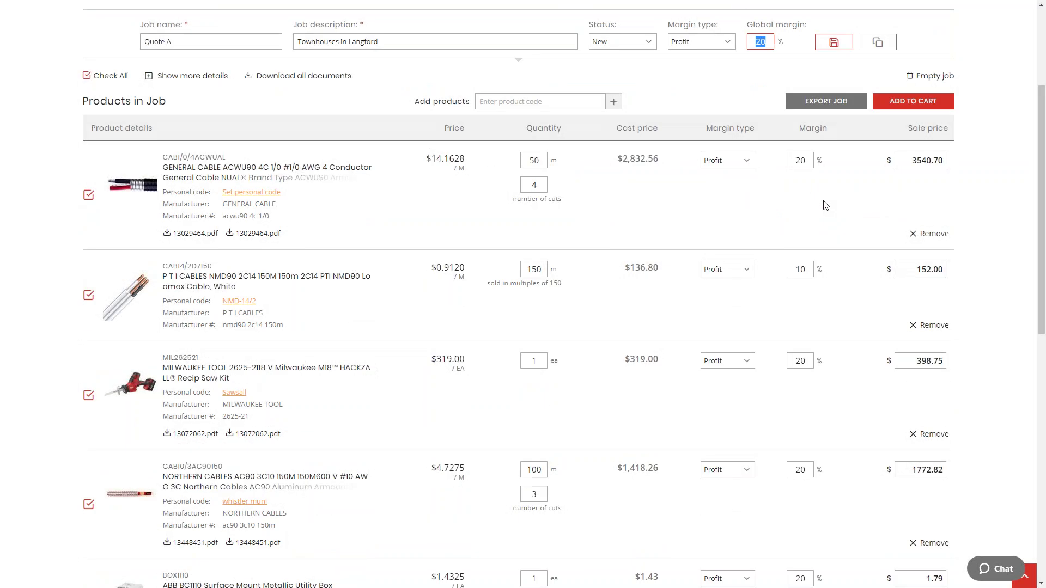
pyautogui.scroll(-3, 820, 197)
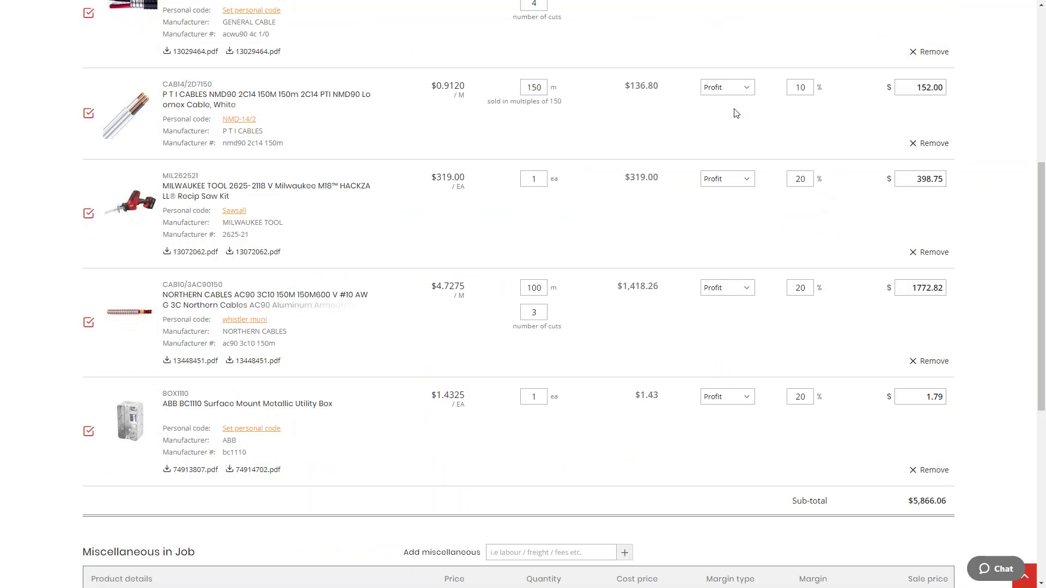
pyautogui.scroll(-3, 678, 299)
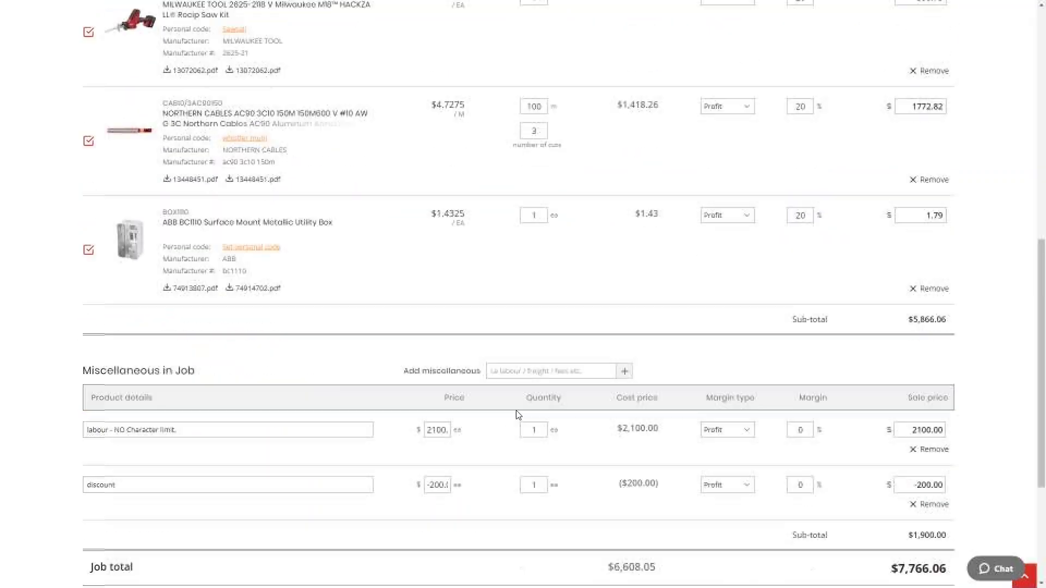
pyautogui.click(187, 430)
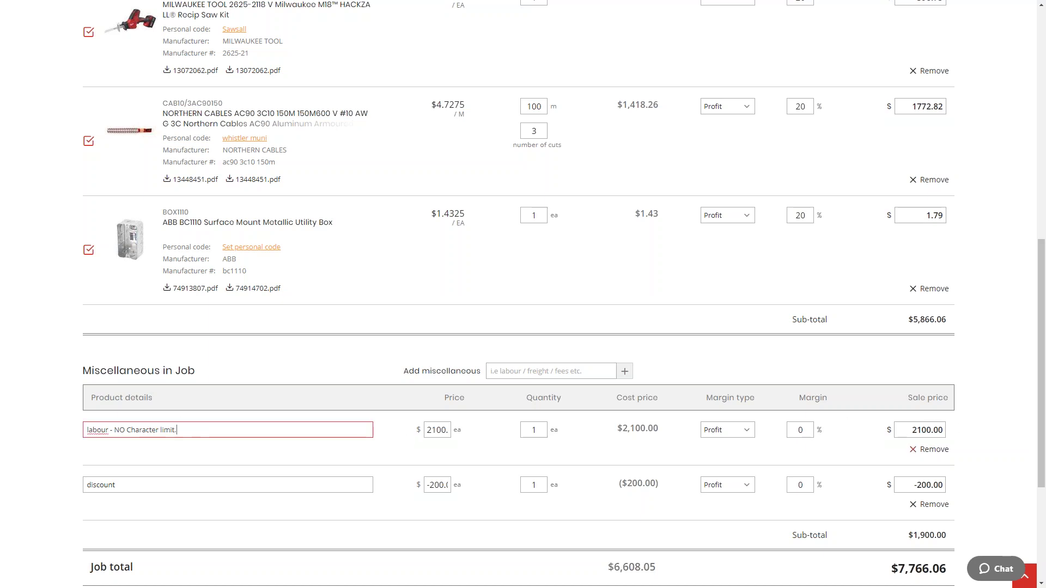
pyautogui.scroll(-3, 852, 432)
pyautogui.scroll(10, 852, 432)
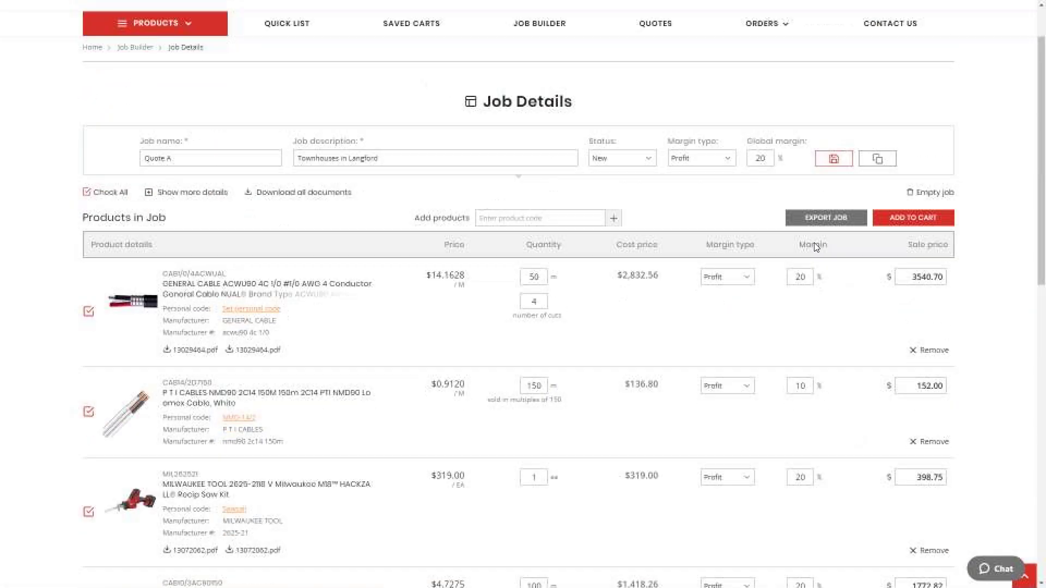
pyautogui.scroll(2, 814, 246)
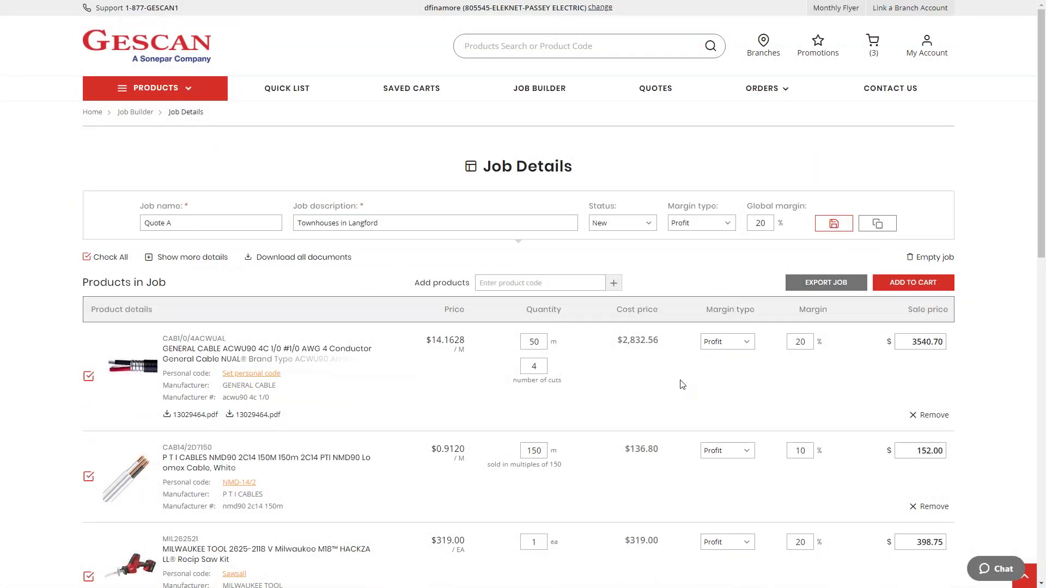
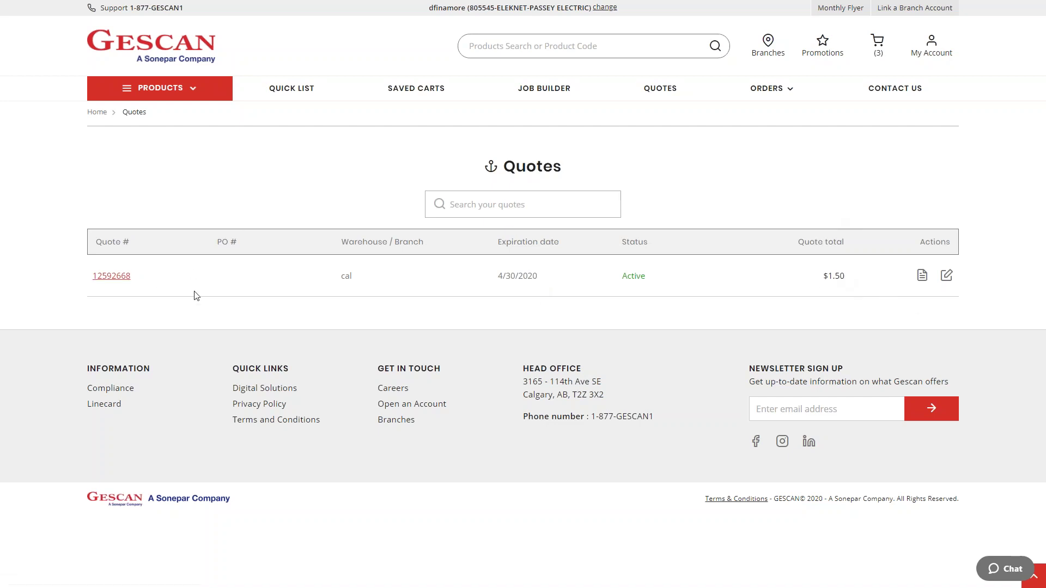
# Step: Open the active quote from the quotes list and review its delivery details, product line and summary options
pyautogui.click(113, 277)
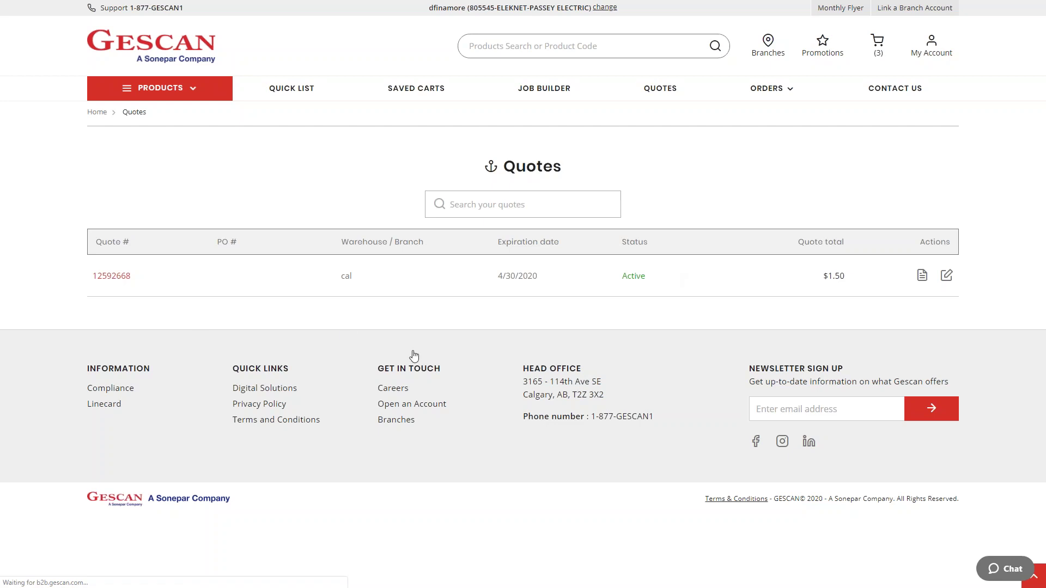
pyautogui.scroll(-5, 429, 383)
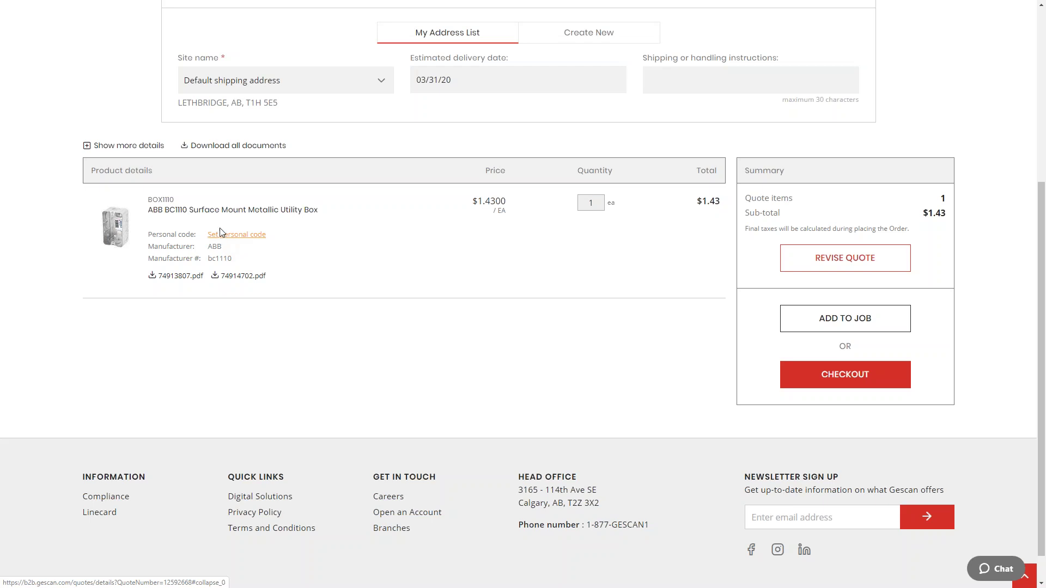
pyautogui.scroll(3, 263, 188)
pyautogui.scroll(2, 251, 34)
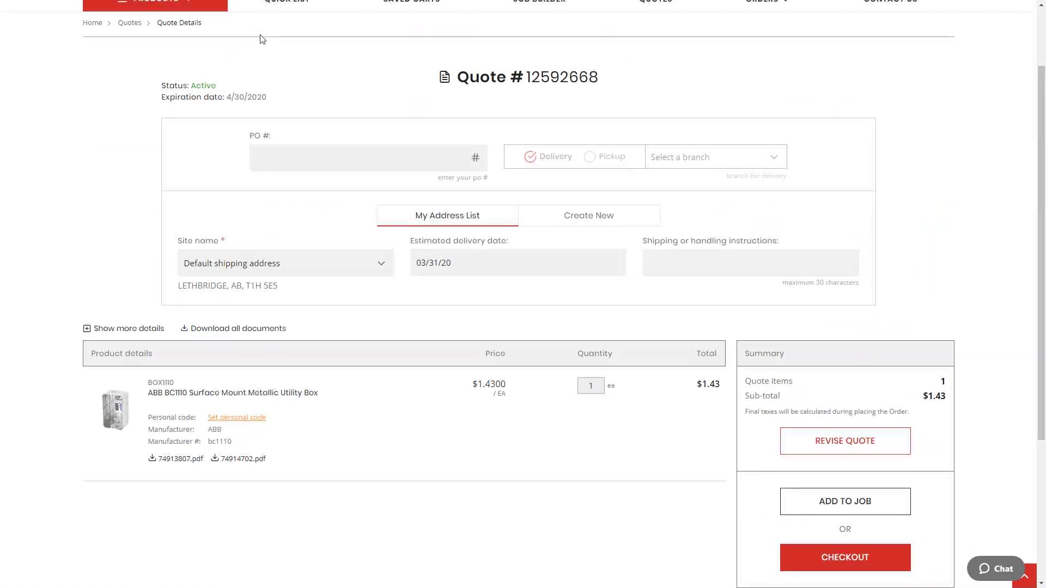
pyautogui.scroll(-5, 311, 320)
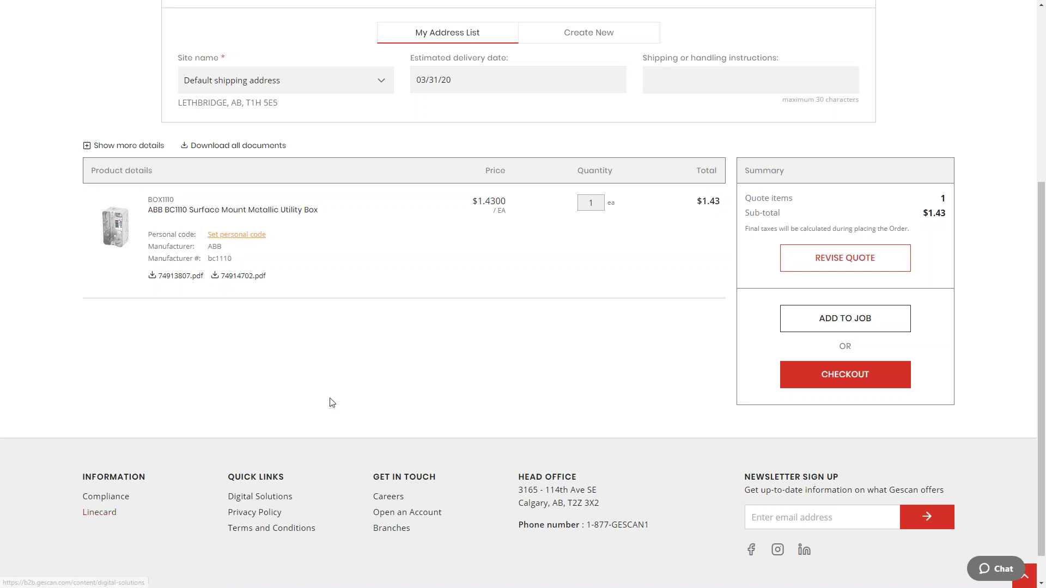
pyautogui.scroll(5, 330, 400)
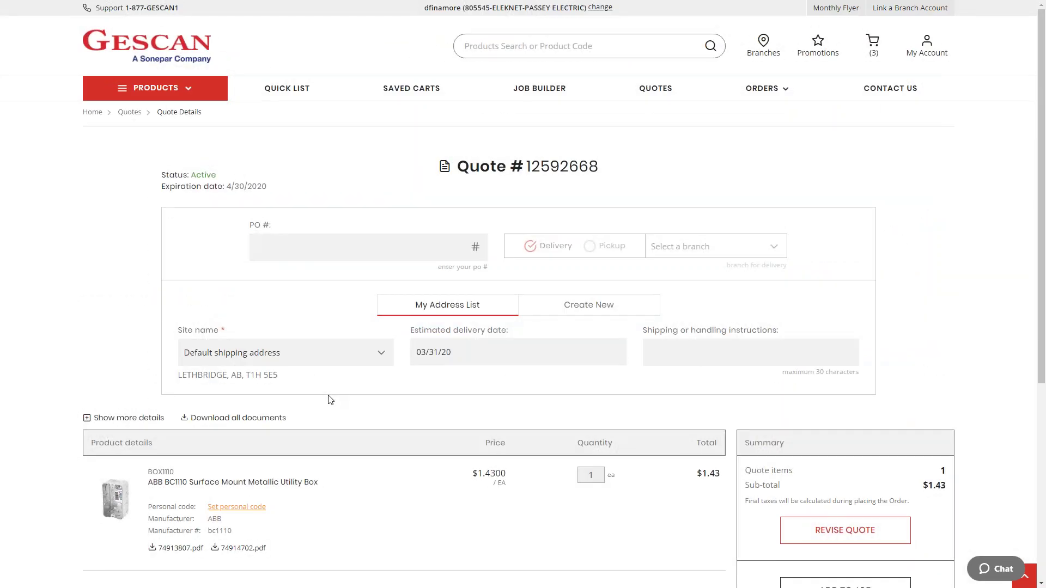
# Step: Enter STOCK as the quote's PO number and keep the default shipping address as the site name
pyautogui.scroll(-2, 332, 400)
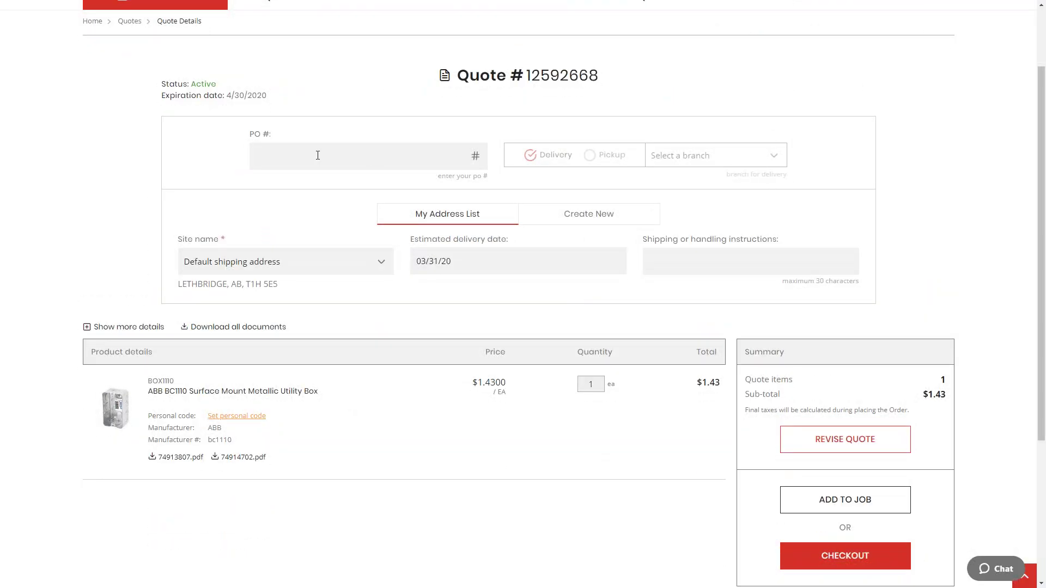
pyautogui.click(298, 156)
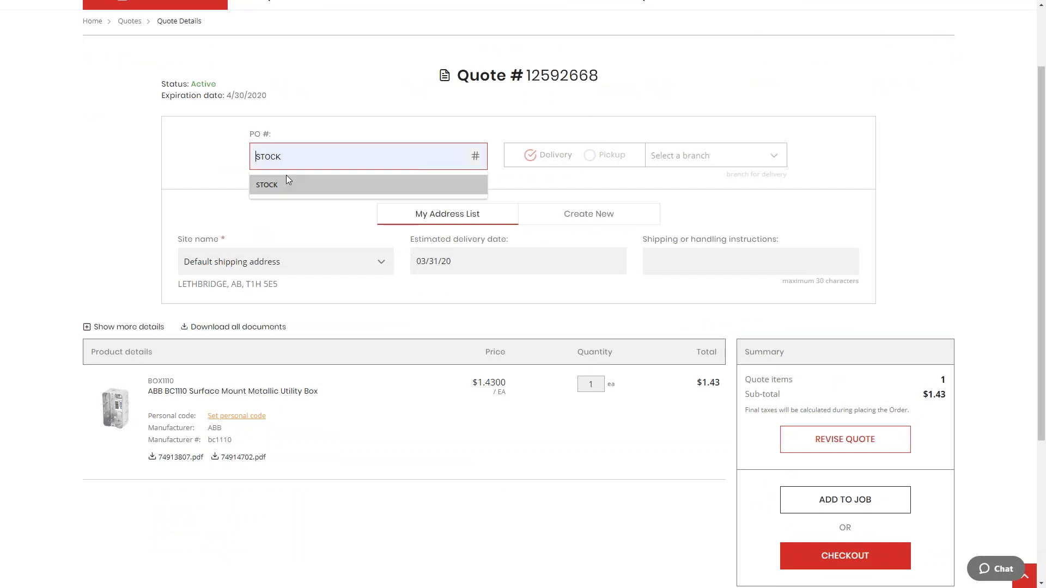
pyautogui.click(260, 187)
pyautogui.click(284, 263)
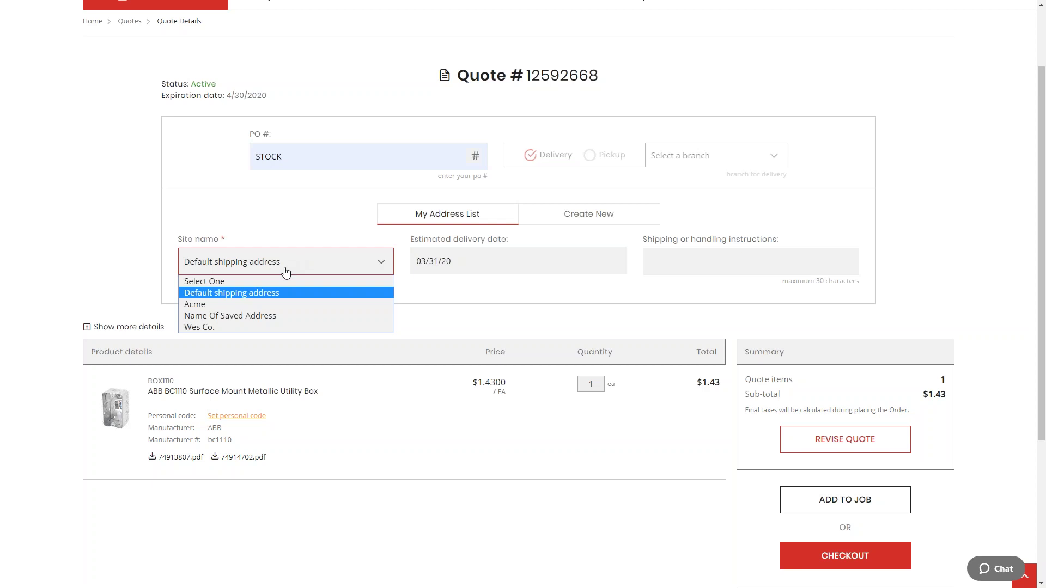
pyautogui.click(266, 293)
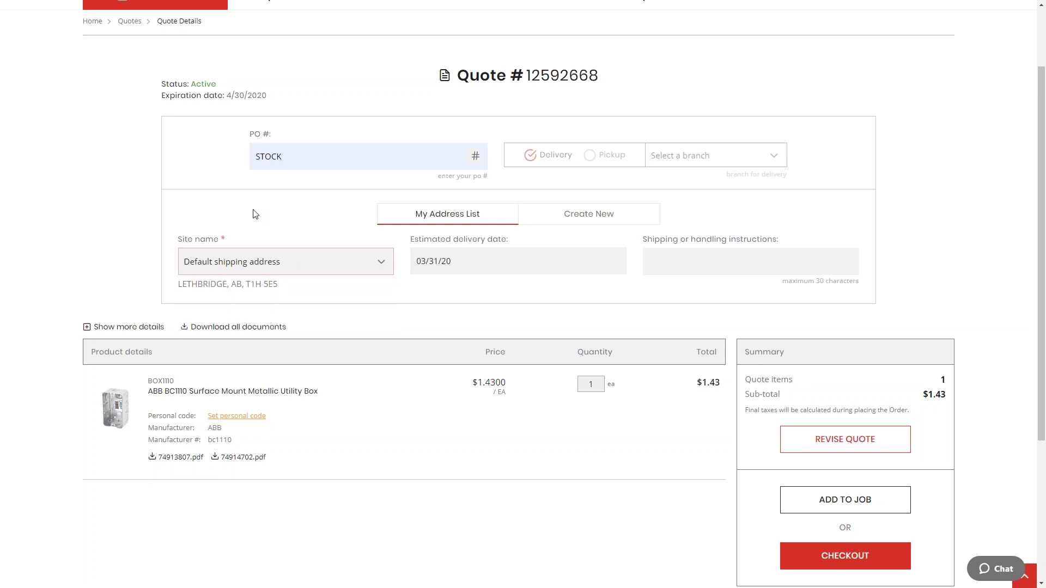
# Step: Inspect the quote's delivery date calendar, the new address form and the list of saved site addresses
pyautogui.click(477, 261)
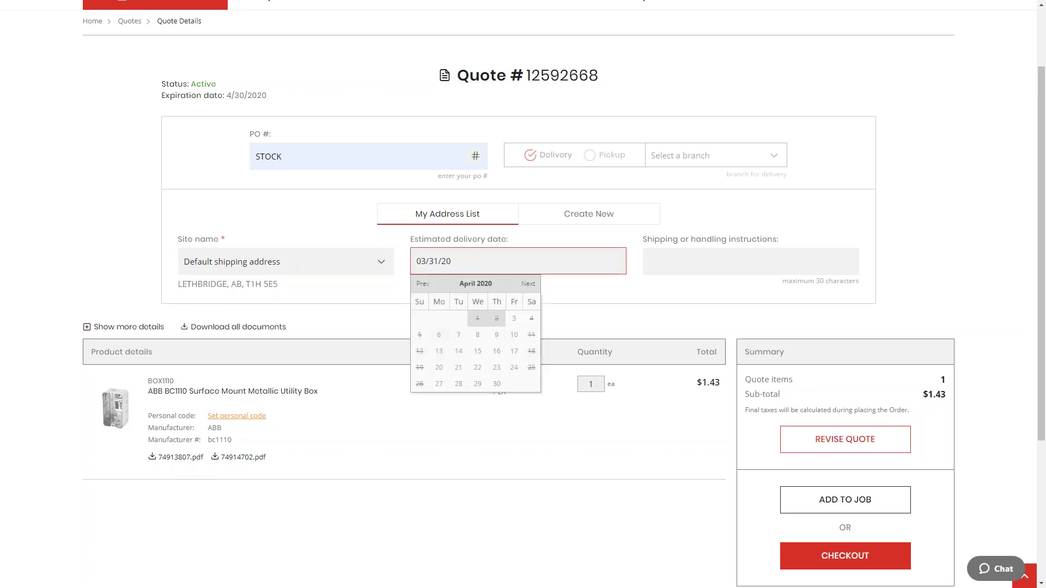
pyautogui.click(609, 313)
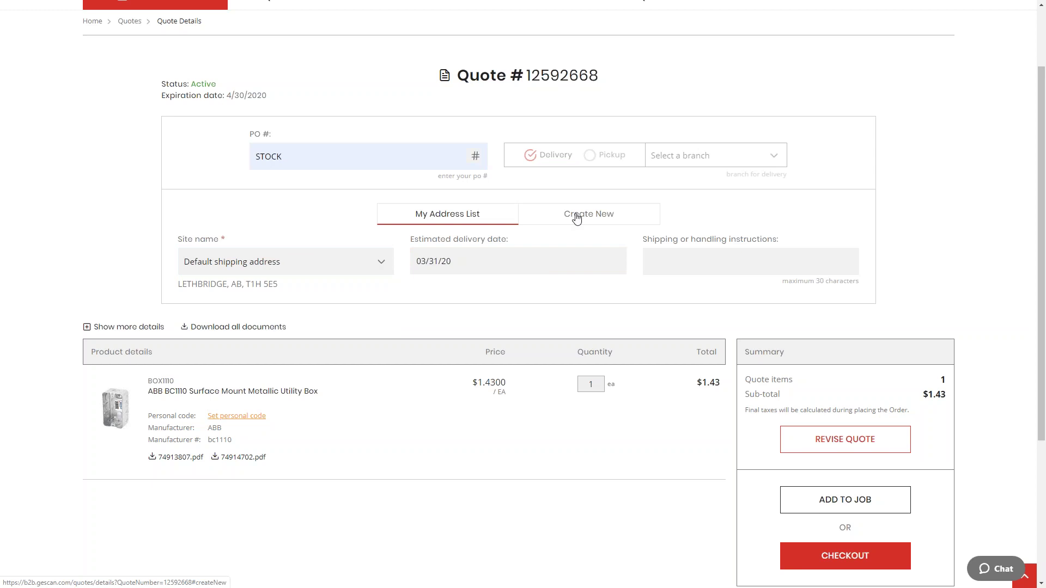
pyautogui.click(574, 218)
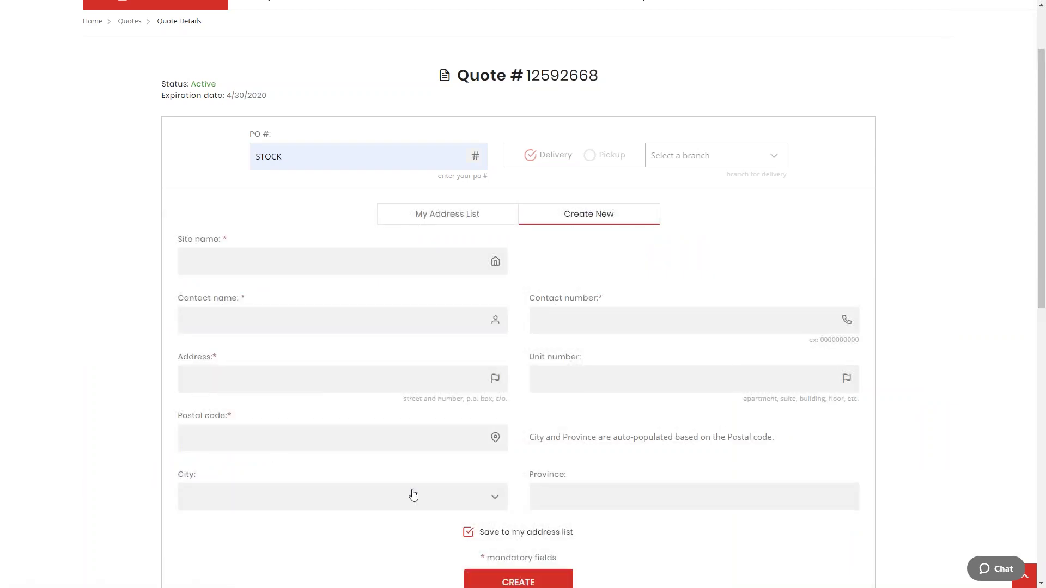
pyautogui.scroll(-3, 445, 309)
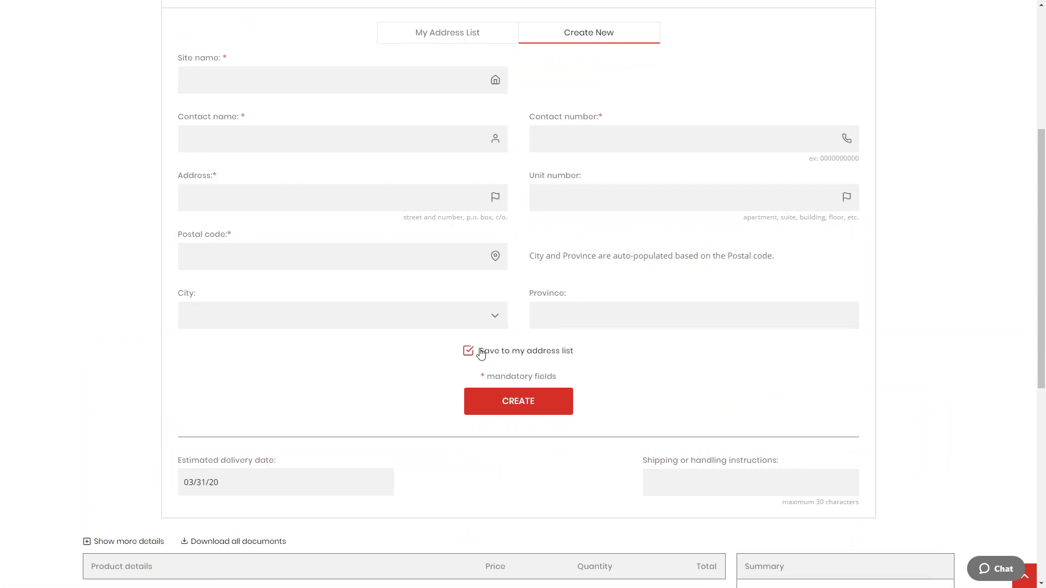
pyautogui.scroll(5, 482, 326)
pyautogui.click(428, 313)
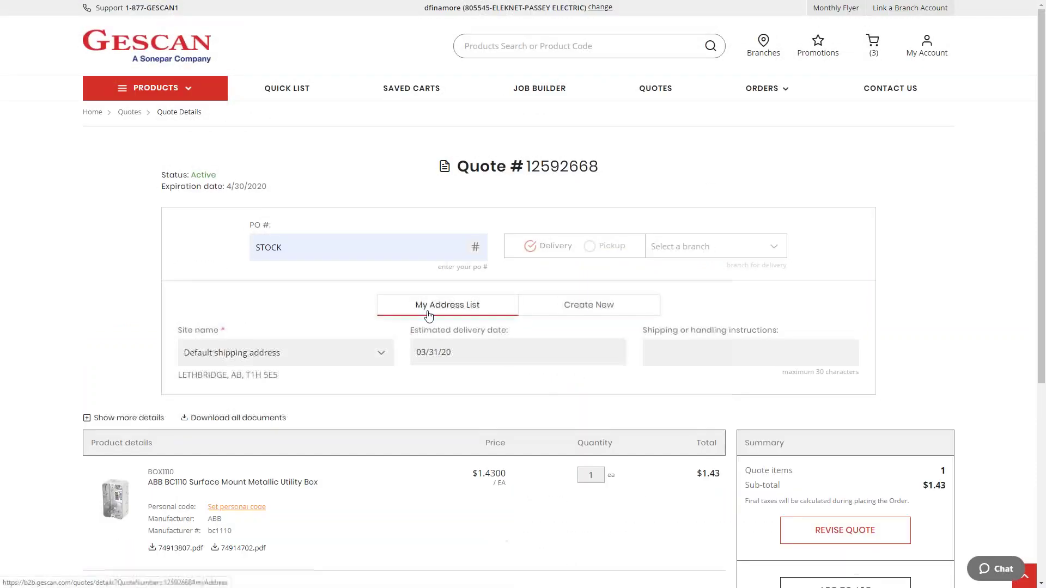
pyautogui.click(242, 361)
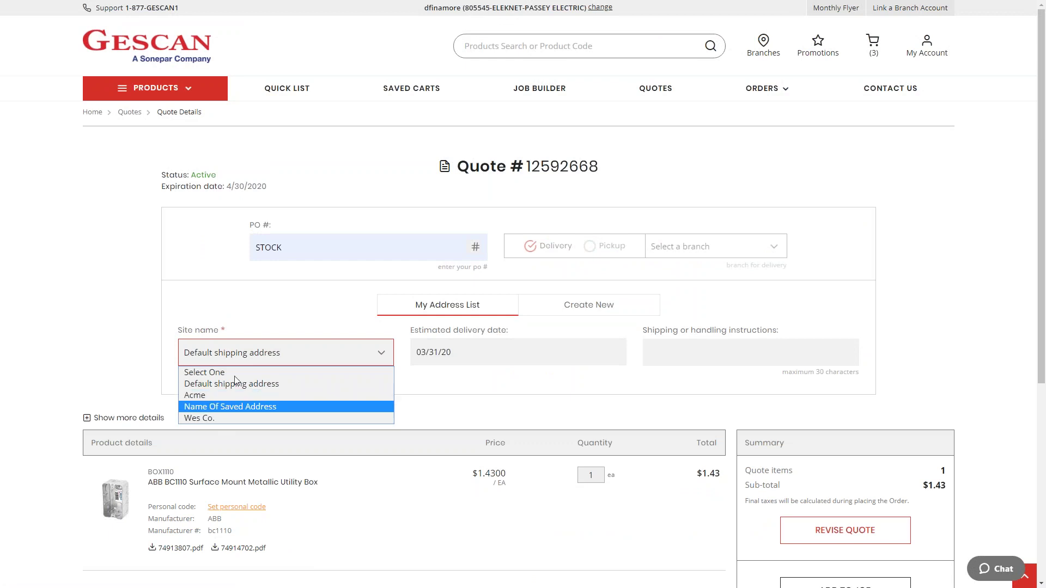
pyautogui.click(226, 311)
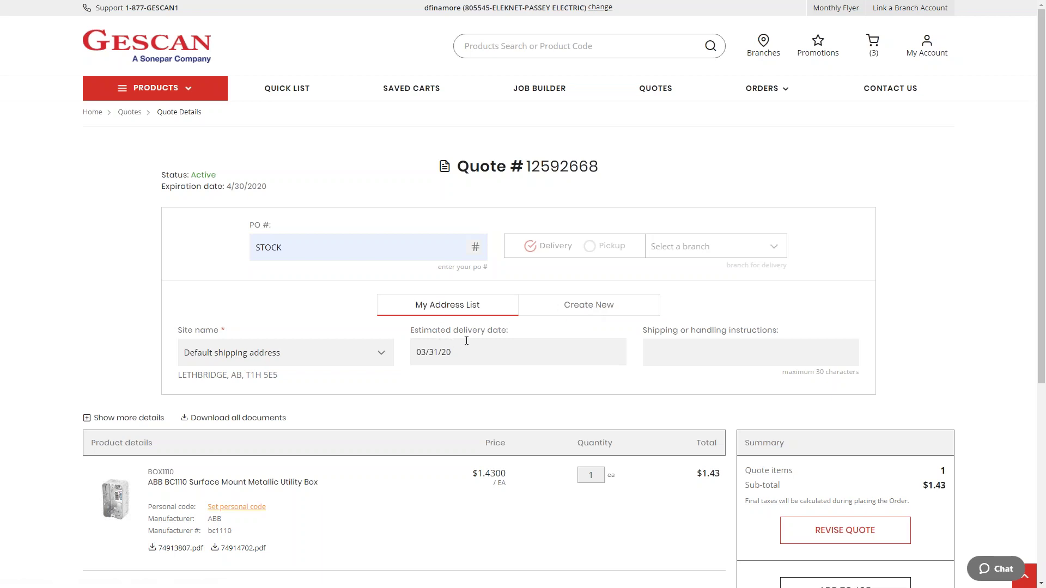
# Step: Enter "please arrive by 4 pm" as the quote's shipping or handling instructions
pyautogui.scroll(-2, 466, 340)
pyautogui.click(712, 266)
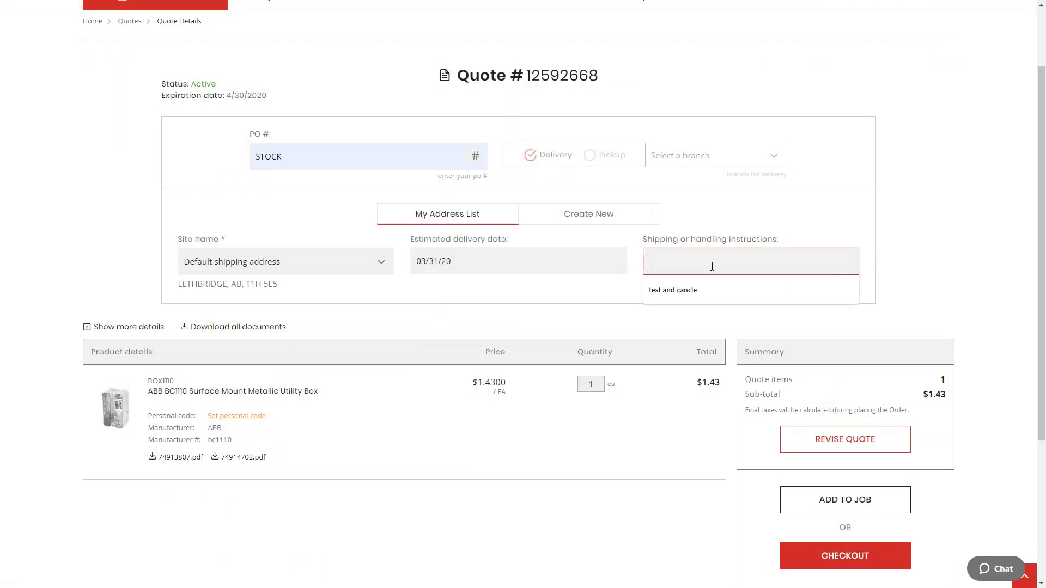
pyautogui.click(756, 246)
pyautogui.click(746, 269)
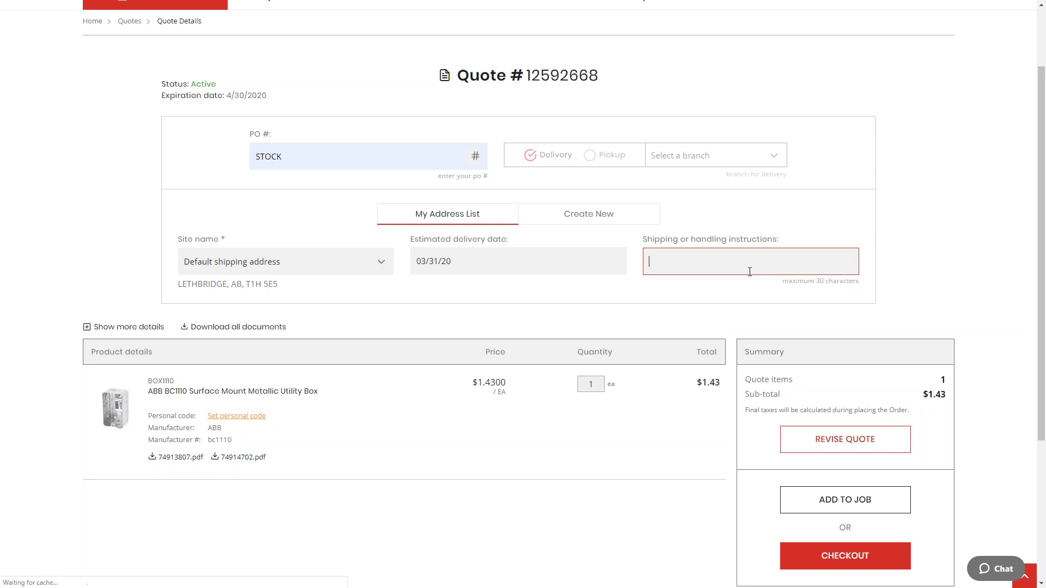
pyautogui.scroll(-6, 750, 272)
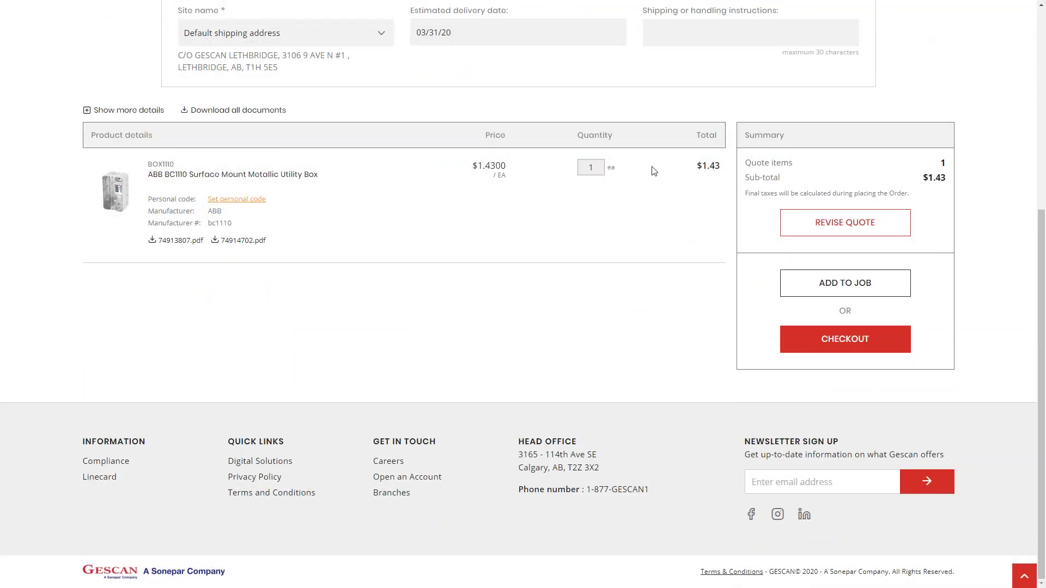
pyautogui.scroll(2, 653, 171)
pyautogui.click(689, 122)
pyautogui.write('rus')
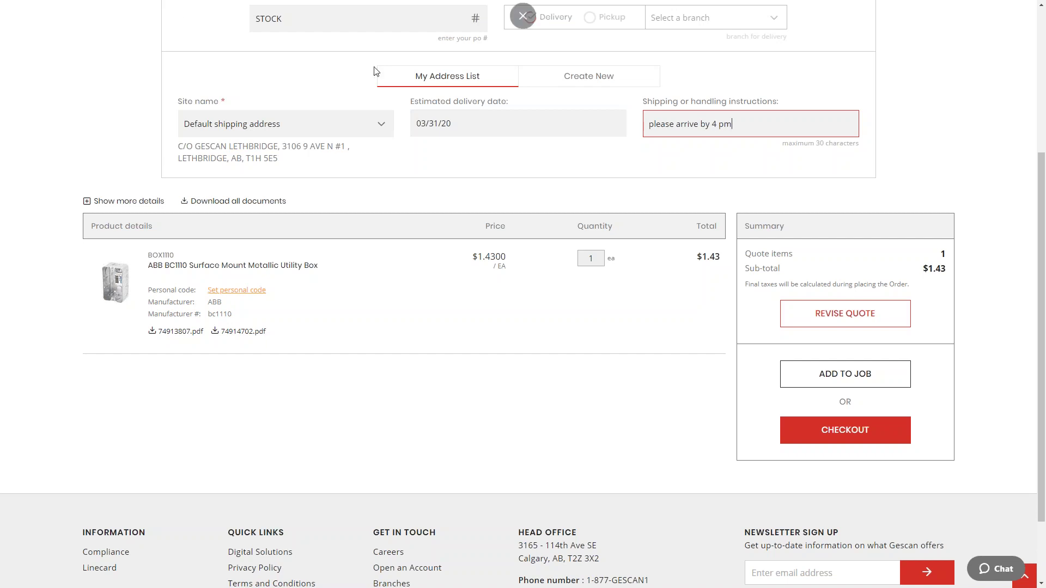
# Step: Replace the quote's shipping or handling instructions with "call when delivery"
pyautogui.moveTo(779, 125); pyautogui.dragTo(643, 124)
pyautogui.write('call when delivery')
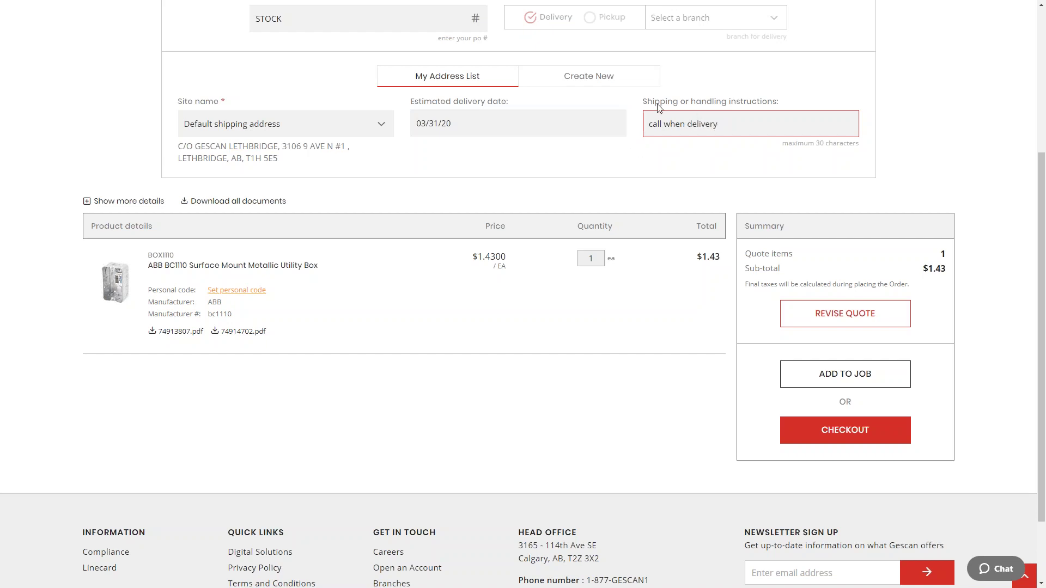
pyautogui.scroll(-2, 801, 112)
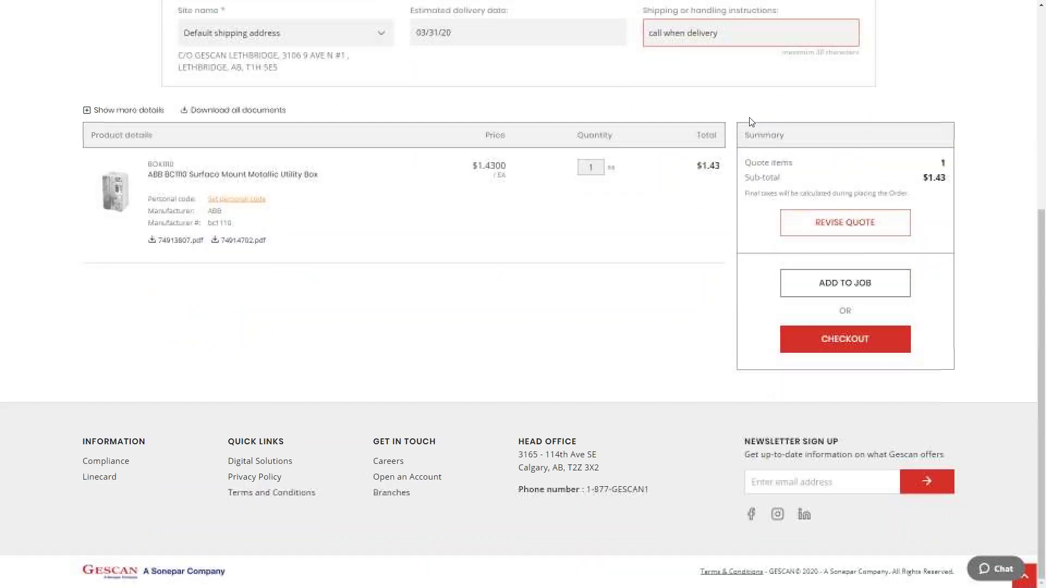
pyautogui.scroll(3, 746, 117)
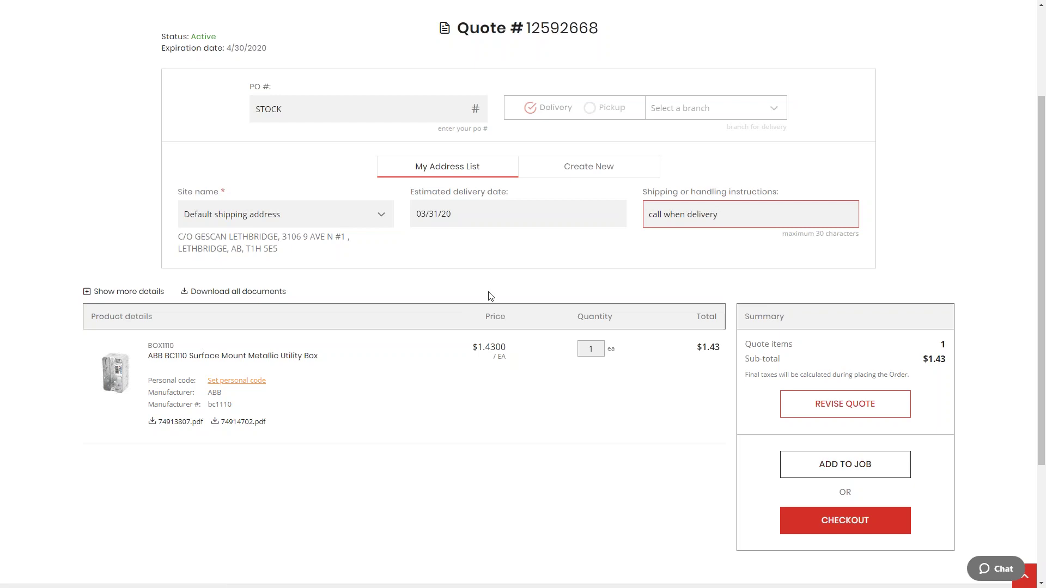
# Step: Open the account's address list and review the saved sites with their edit, delete and add options
pyautogui.scroll(3, 490, 297)
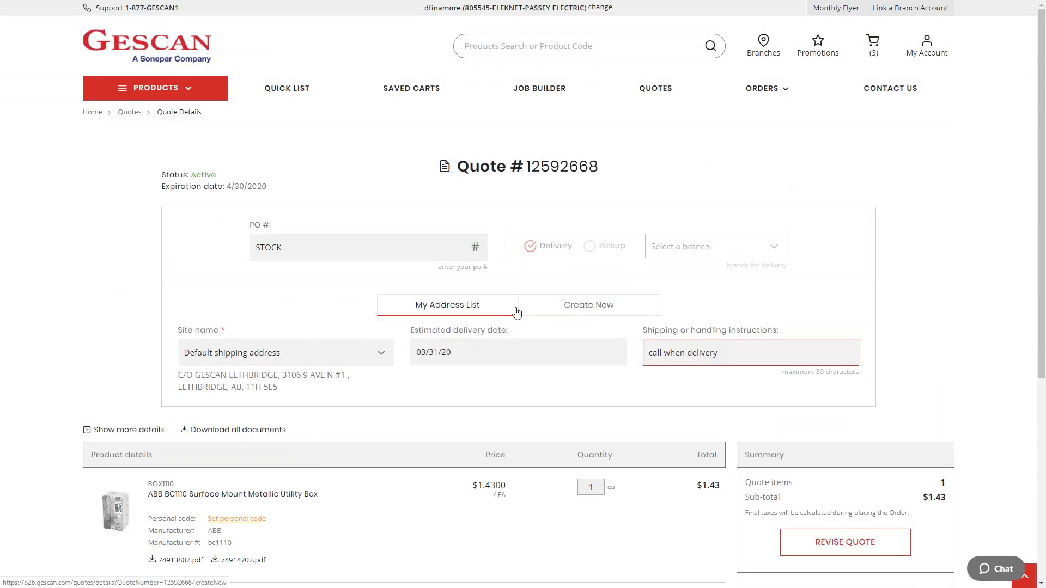
pyautogui.moveTo(897, 72)
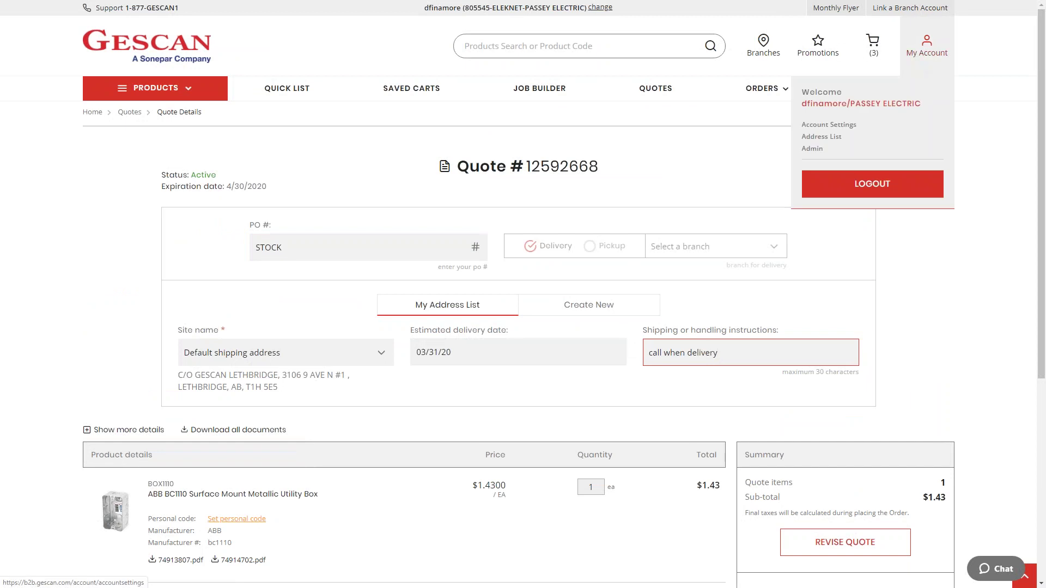
pyautogui.click(824, 137)
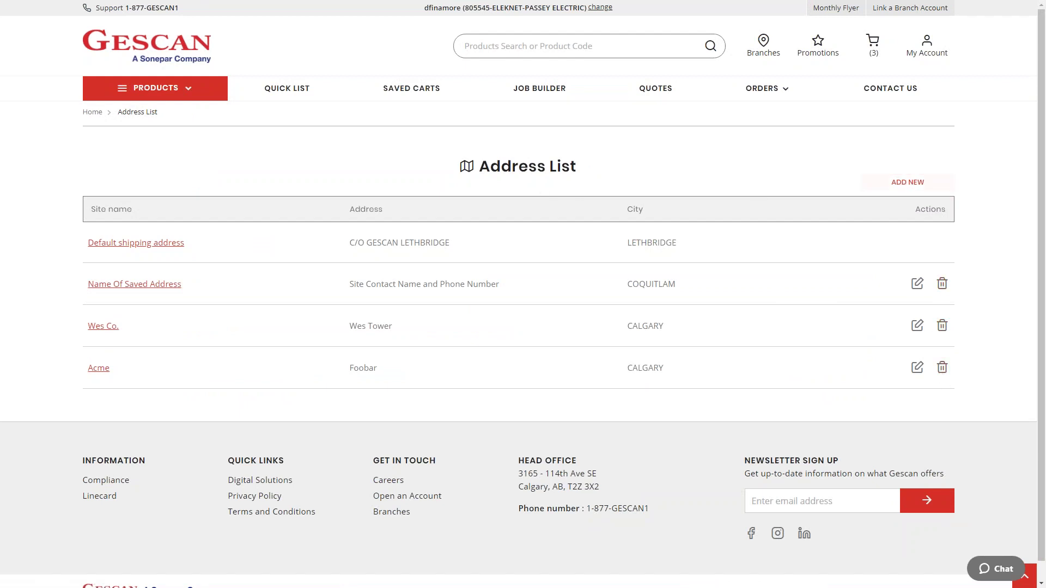
pyautogui.click(916, 191)
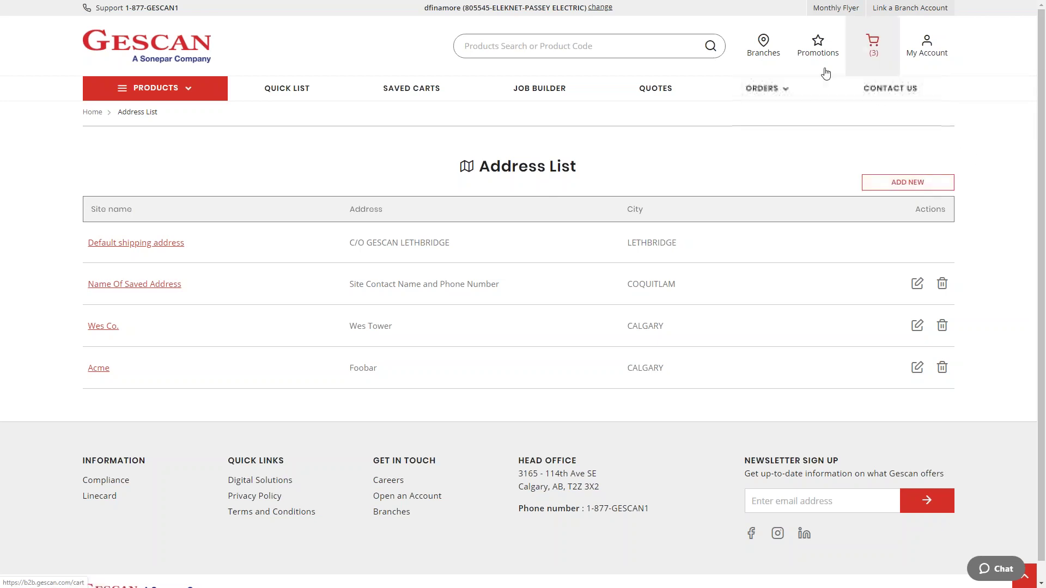
# Step: Open the order history and expand the order dated 3/9/2020 to show its sub-order
pyautogui.click(787, 93)
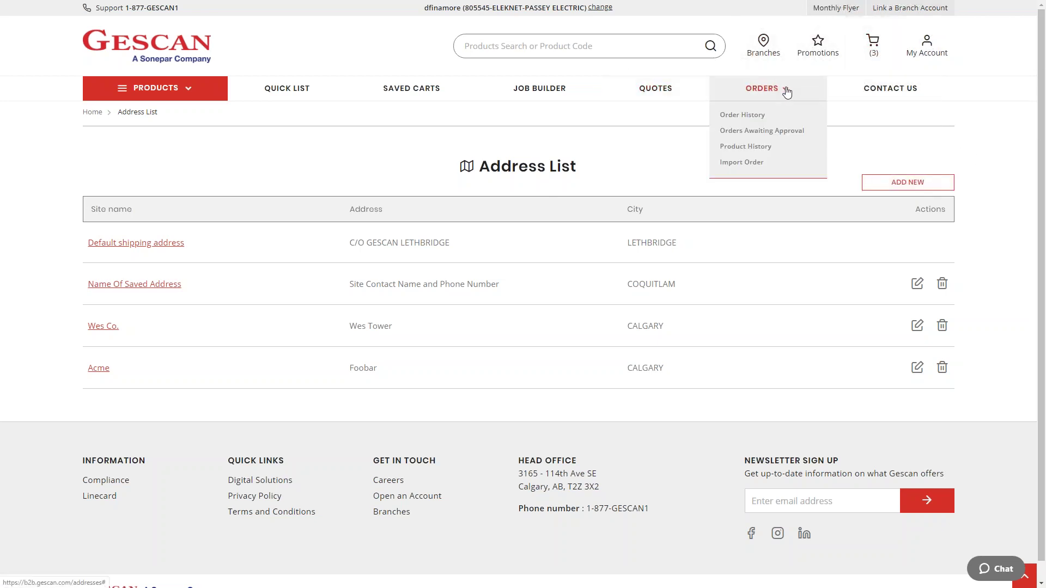
pyautogui.click(737, 112)
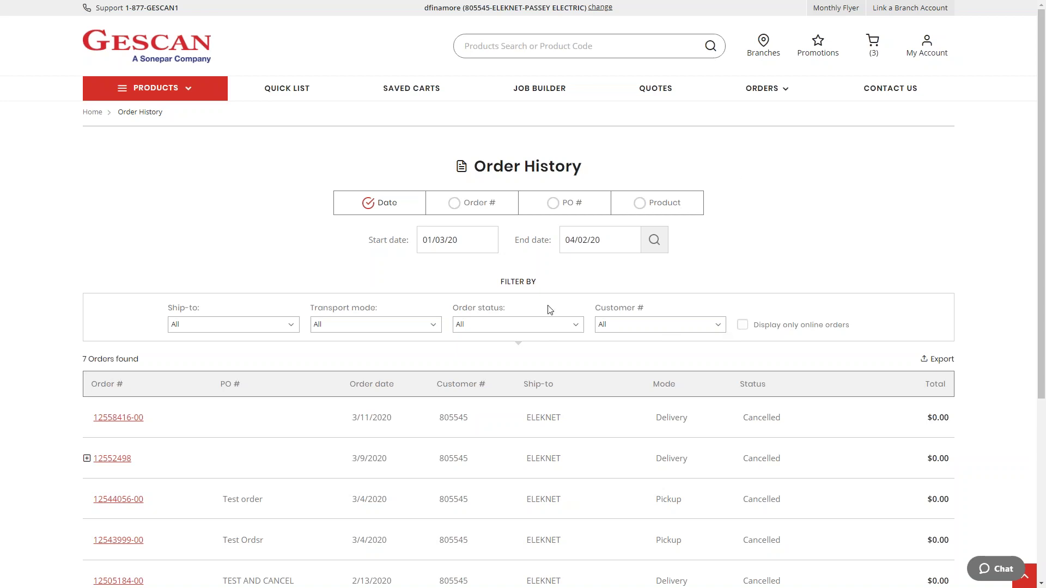
pyautogui.scroll(-2, 549, 309)
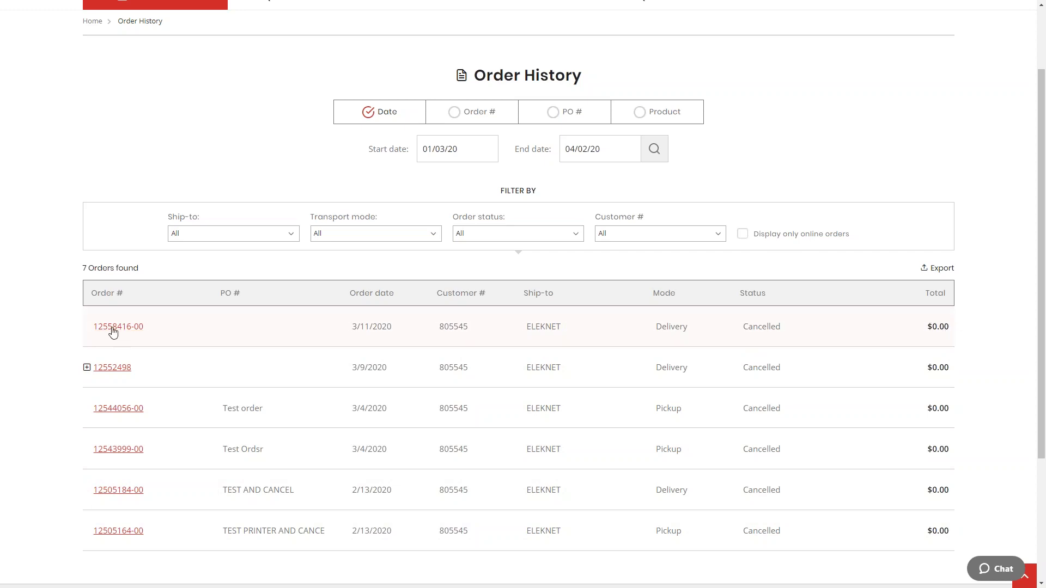
pyautogui.scroll(-3, 119, 327)
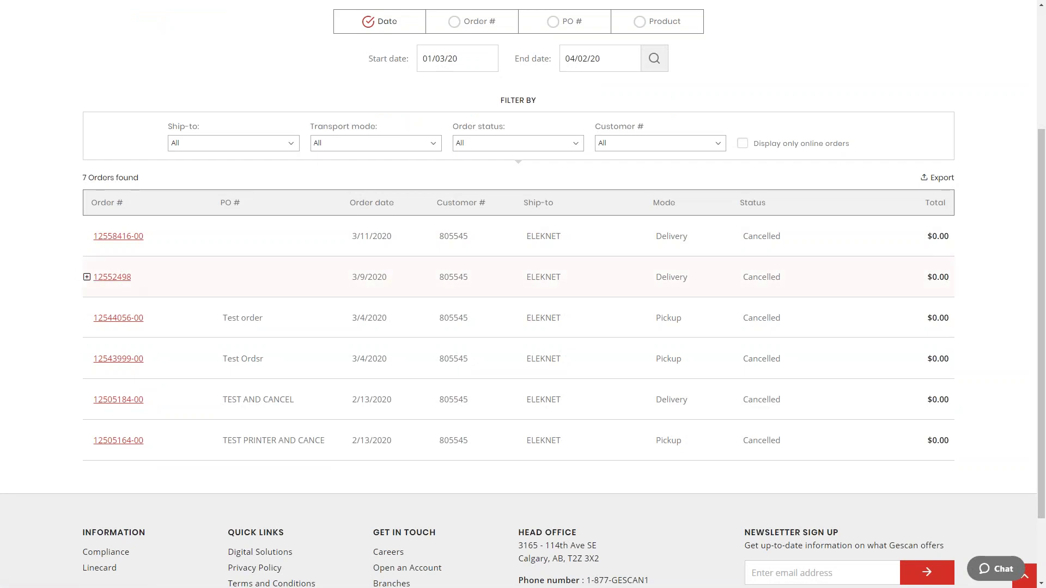
pyautogui.click(87, 278)
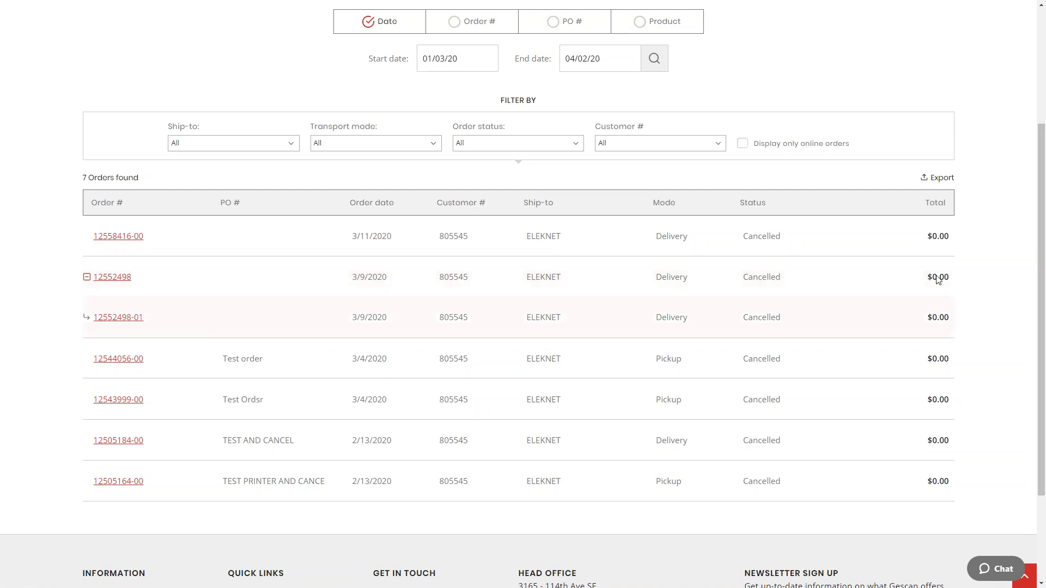
# Step: Examine the order history's search modes for order number, PO number and product
pyautogui.scroll(2, 889, 309)
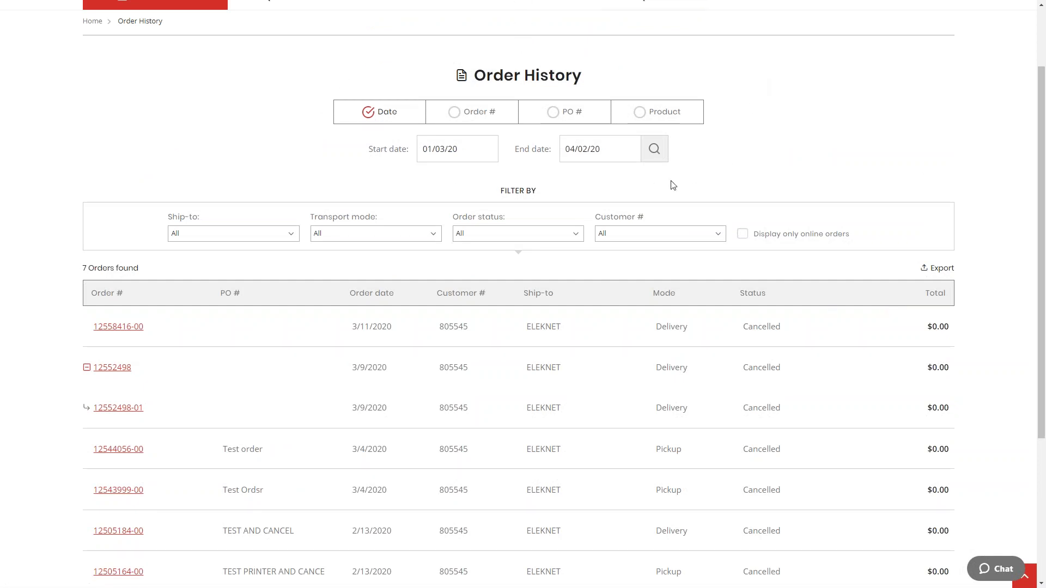
pyautogui.scroll(2, 769, 166)
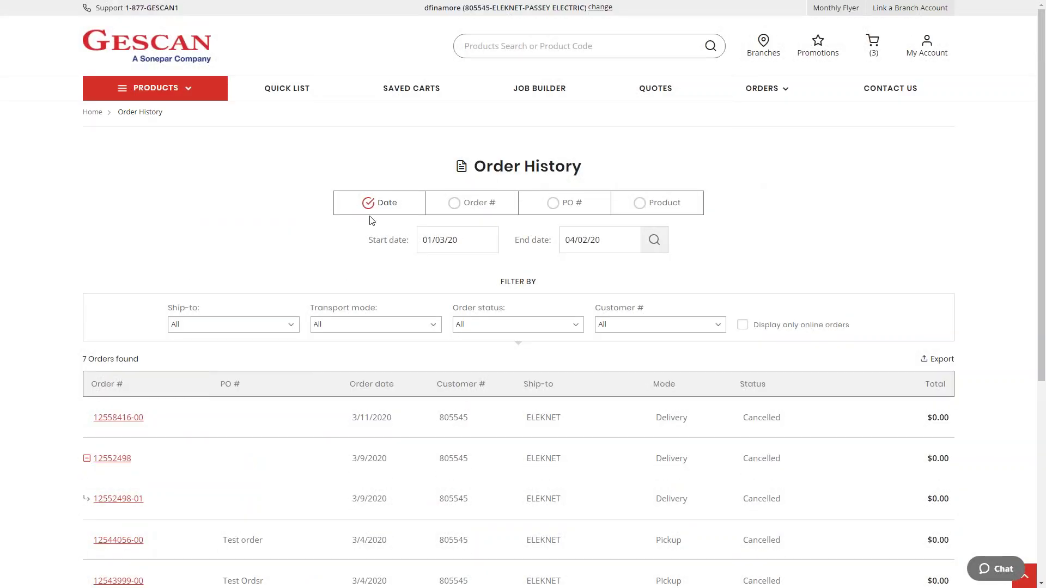
pyautogui.click(463, 207)
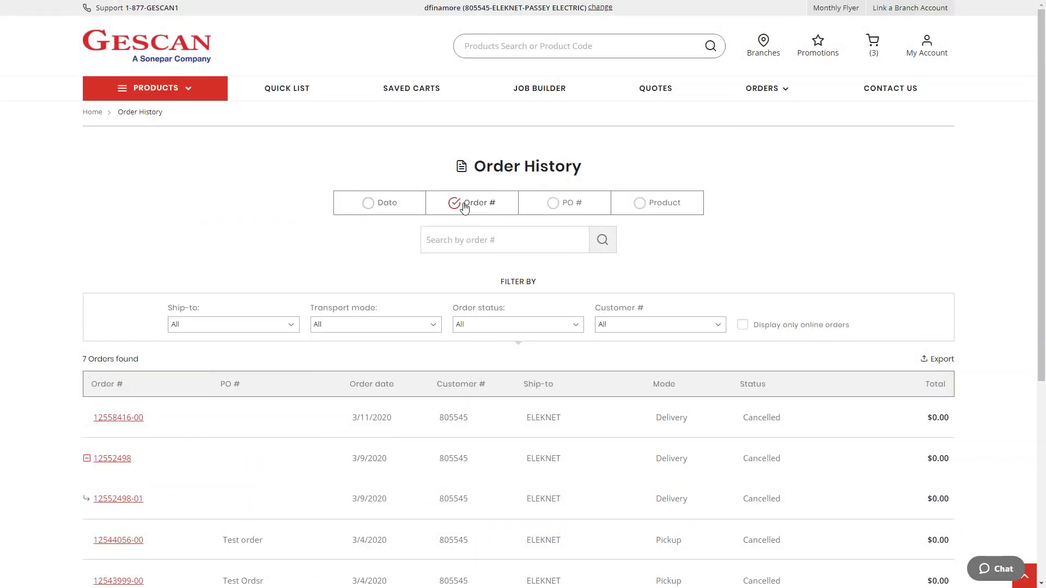
pyautogui.click(552, 204)
pyautogui.click(642, 203)
# Step: Search the order history by PO number for "test" and review the matching orders
pyautogui.click(555, 205)
pyautogui.click(505, 238)
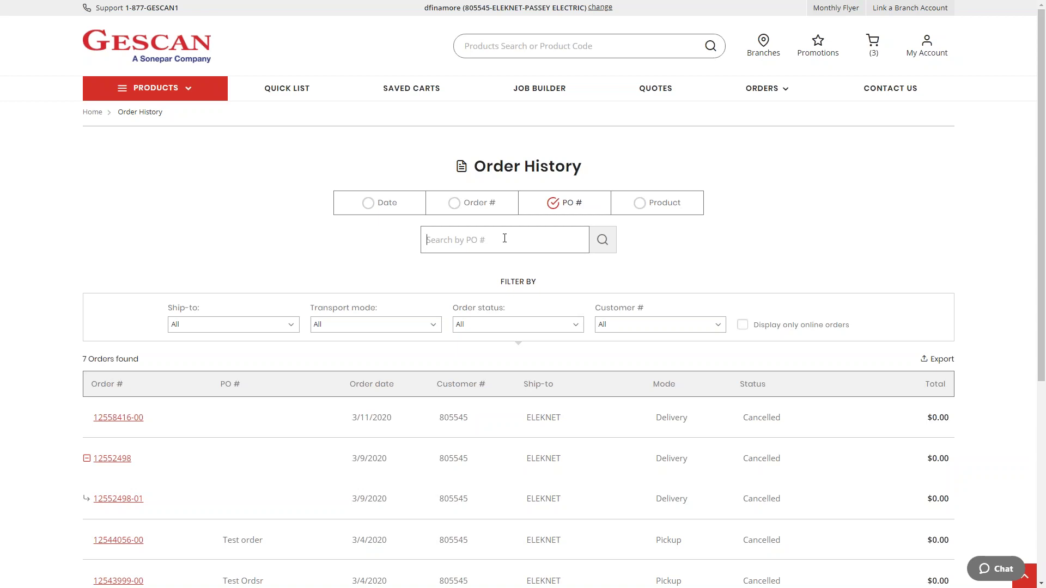
pyautogui.scroll(-2, 229, 469)
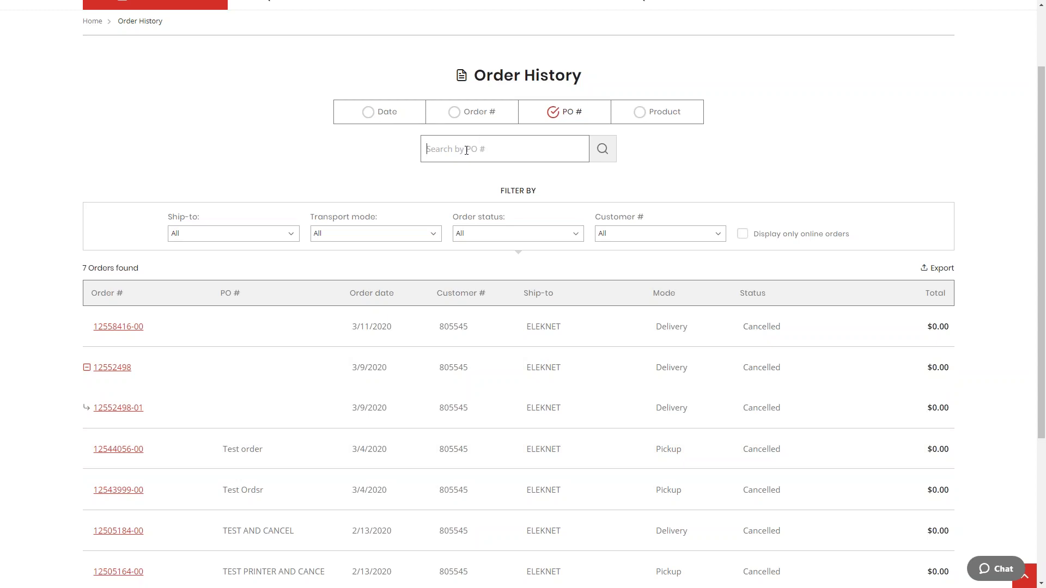
pyautogui.write('test')
pyautogui.click(601, 150)
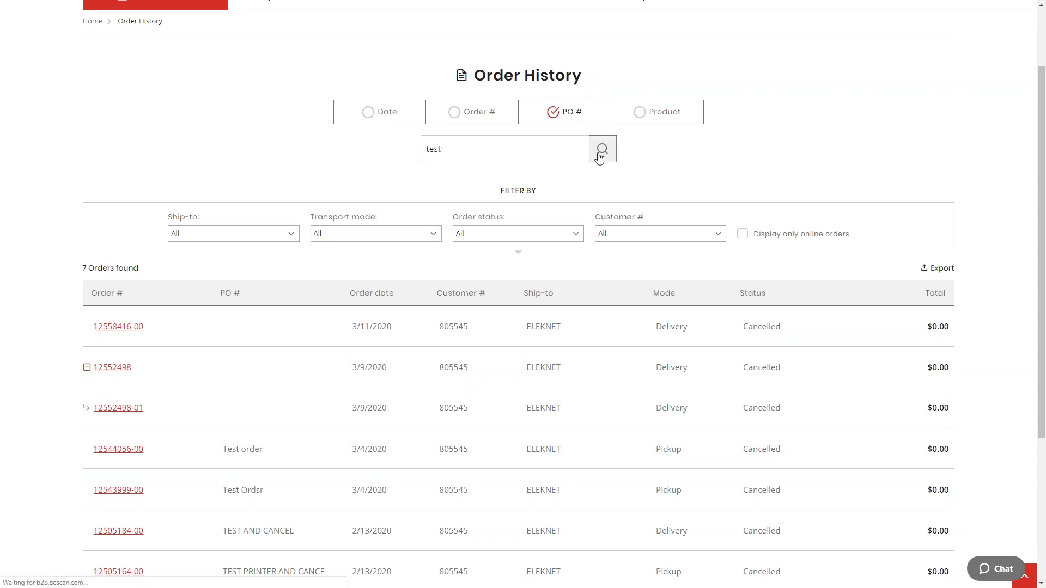
pyautogui.scroll(-4, 382, 218)
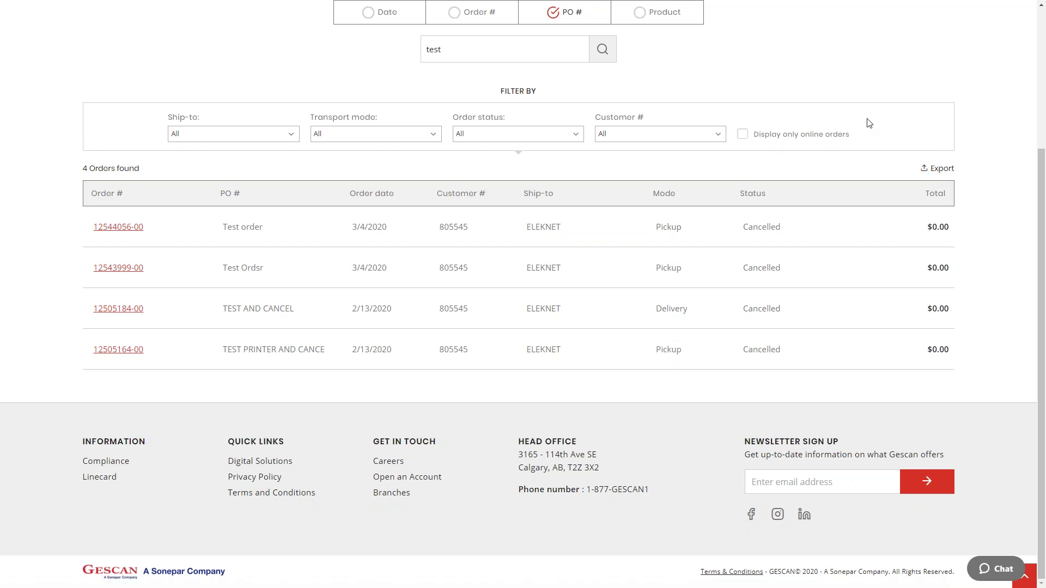
pyautogui.scroll(4, 869, 123)
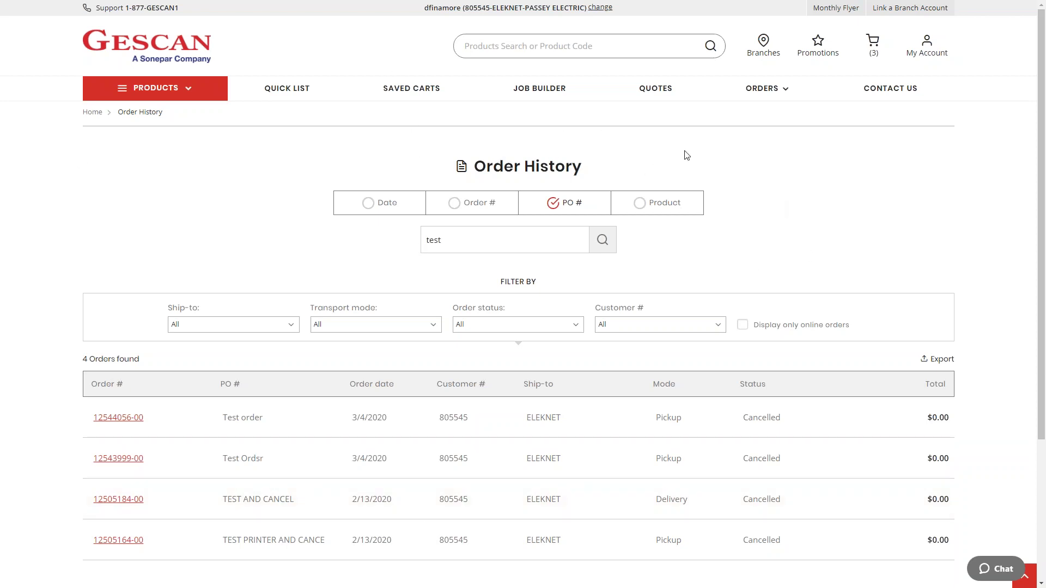
# Step: Open the list of orders awaiting approval
pyautogui.moveTo(772, 90)
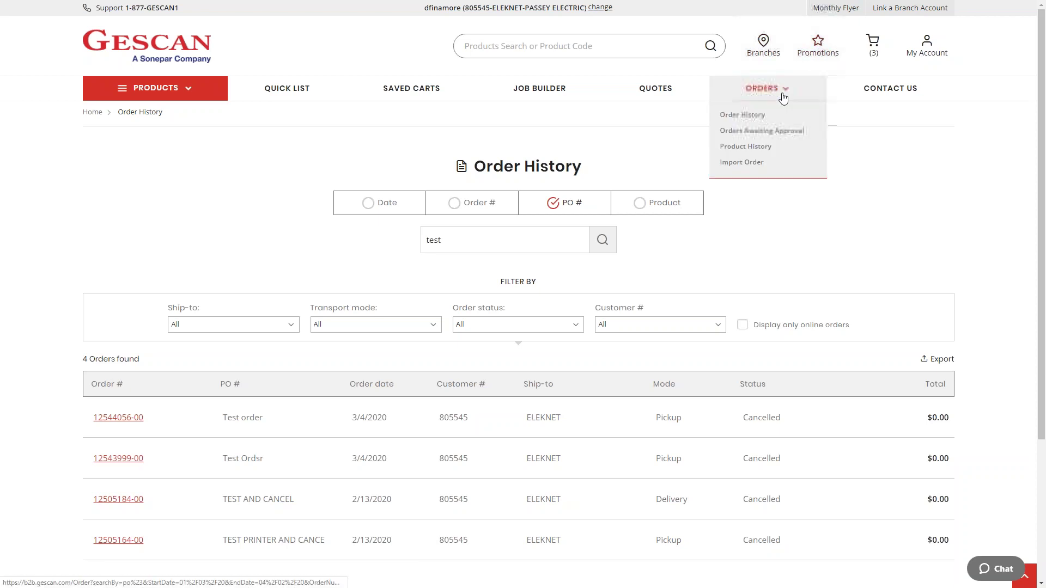
pyautogui.click(757, 130)
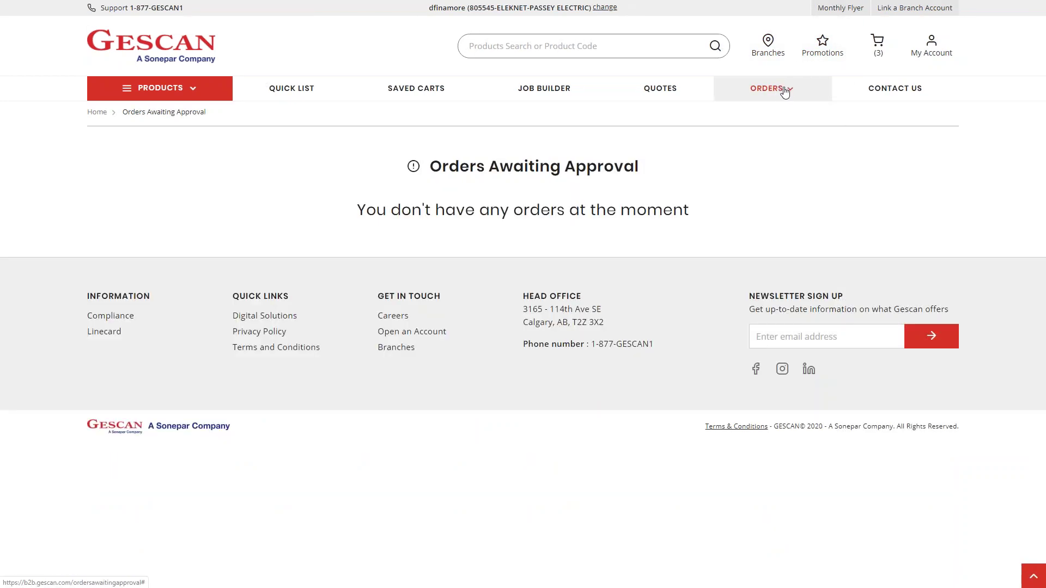
# Step: Open the product history and look through the previously ordered products with their quantities ordered, inventory and prices
pyautogui.moveTo(782, 90)
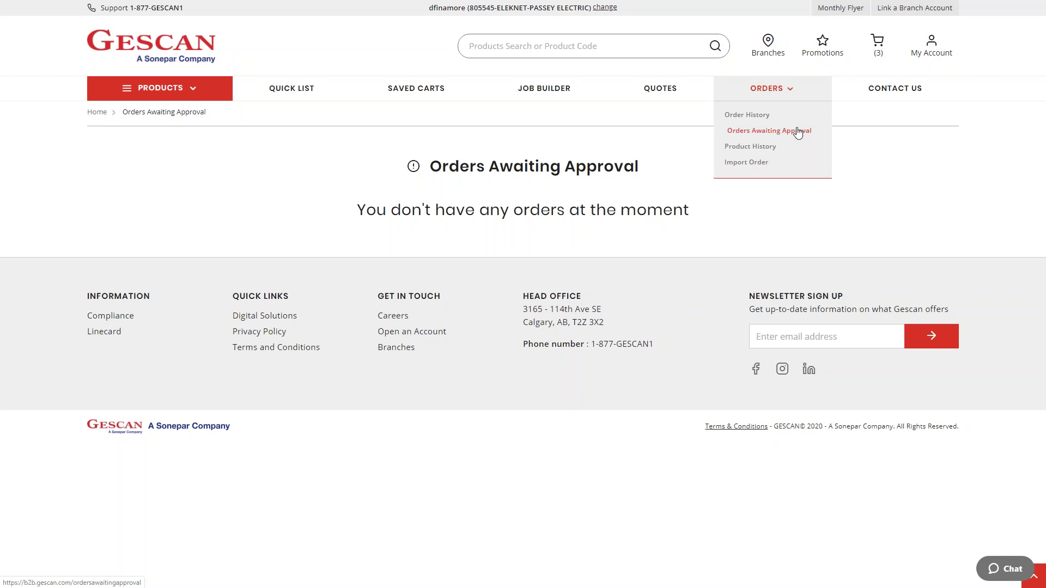
pyautogui.click(750, 151)
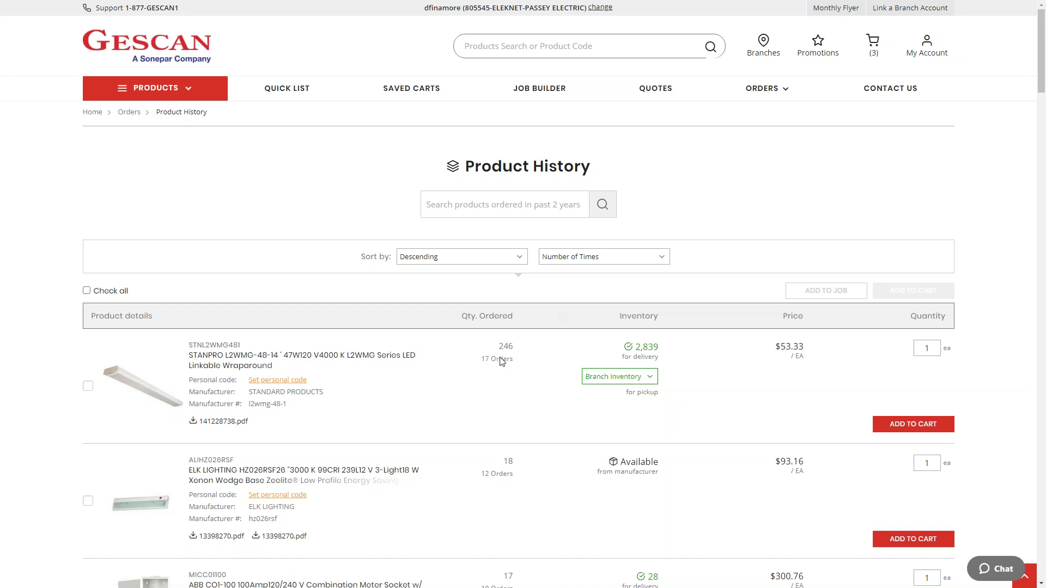
pyautogui.scroll(-2, 501, 361)
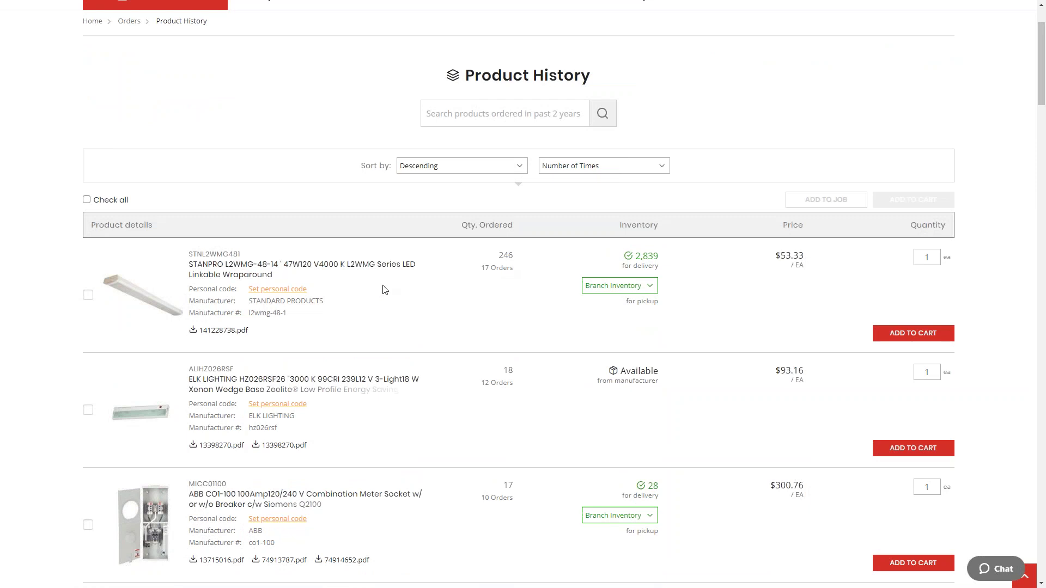
pyautogui.scroll(-2, 385, 288)
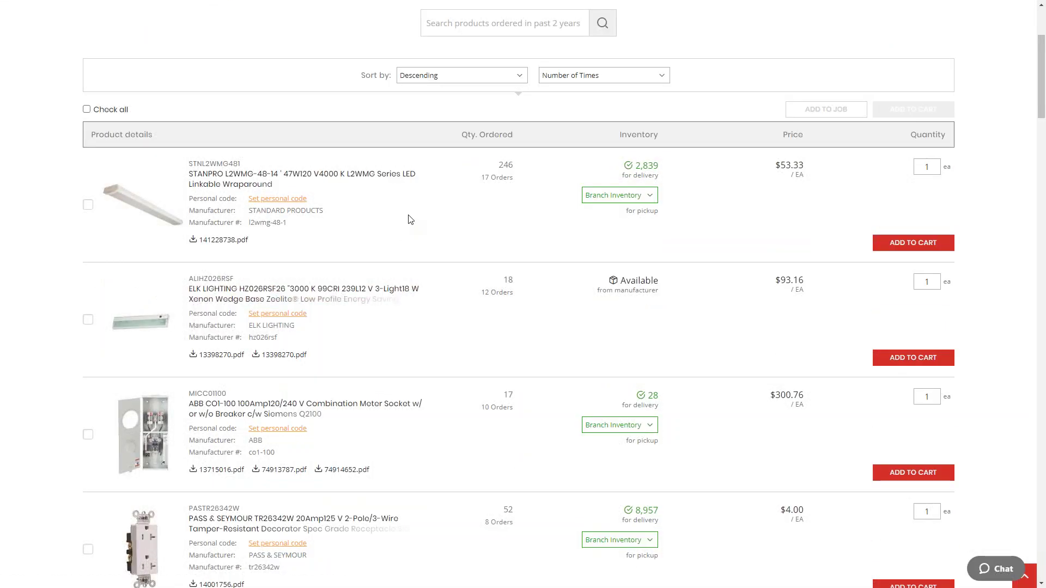
pyautogui.scroll(-12, 436, 252)
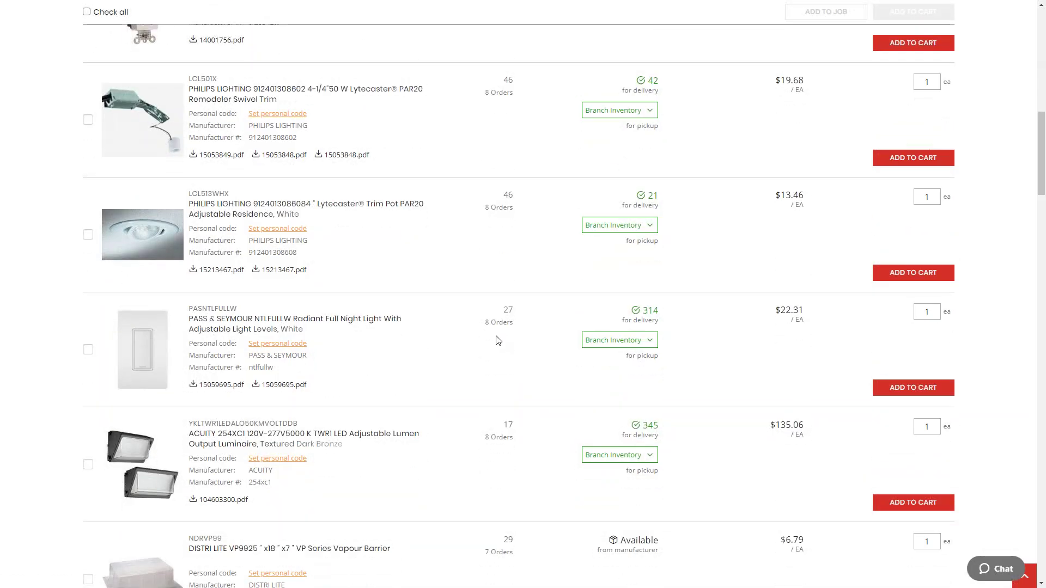
pyautogui.scroll(14, 493, 327)
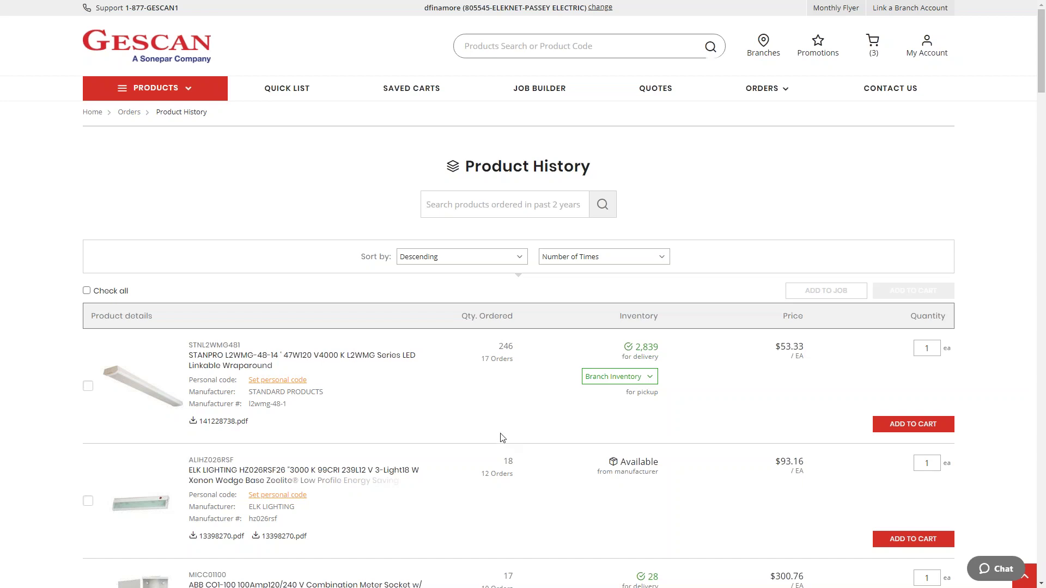
pyautogui.scroll(-3, 472, 395)
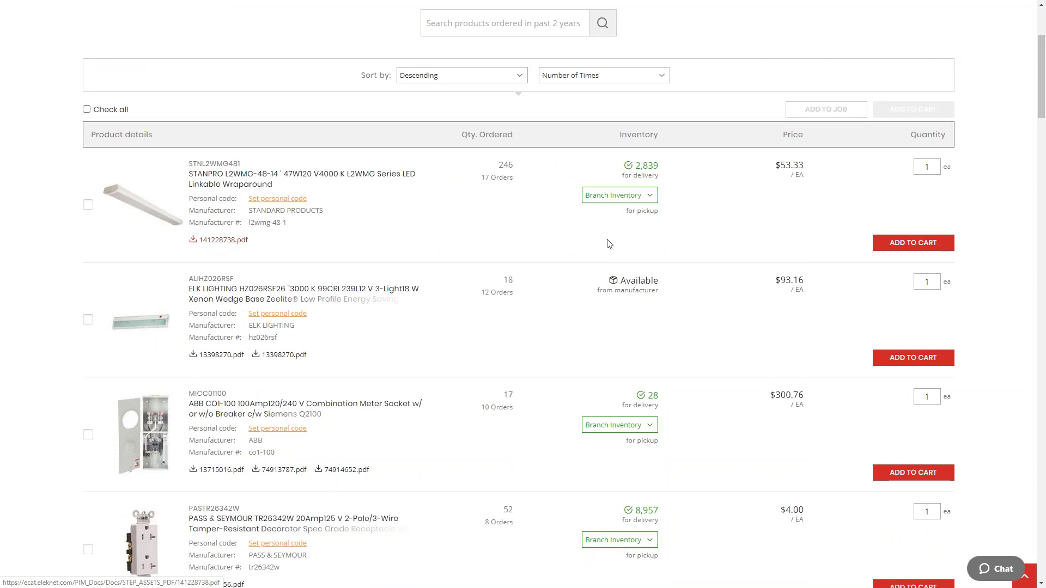
# Step: Check the branch inventory control and the suggested order quantities for the STANPRO LED wraparound in the product history
pyautogui.click(620, 195)
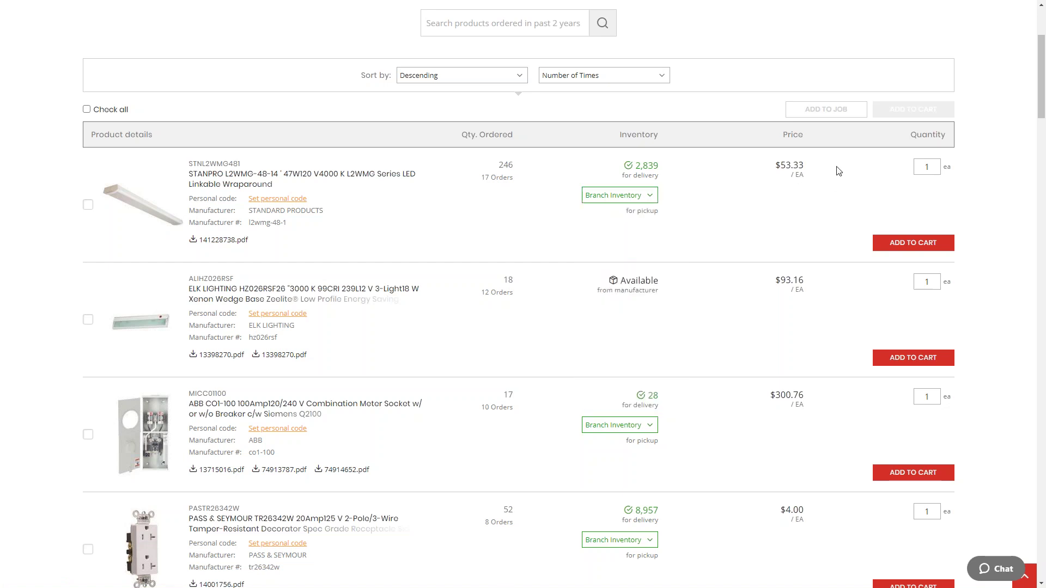
pyautogui.click(928, 166)
pyautogui.press('Down')
pyautogui.press('Down')
pyautogui.press('Down')
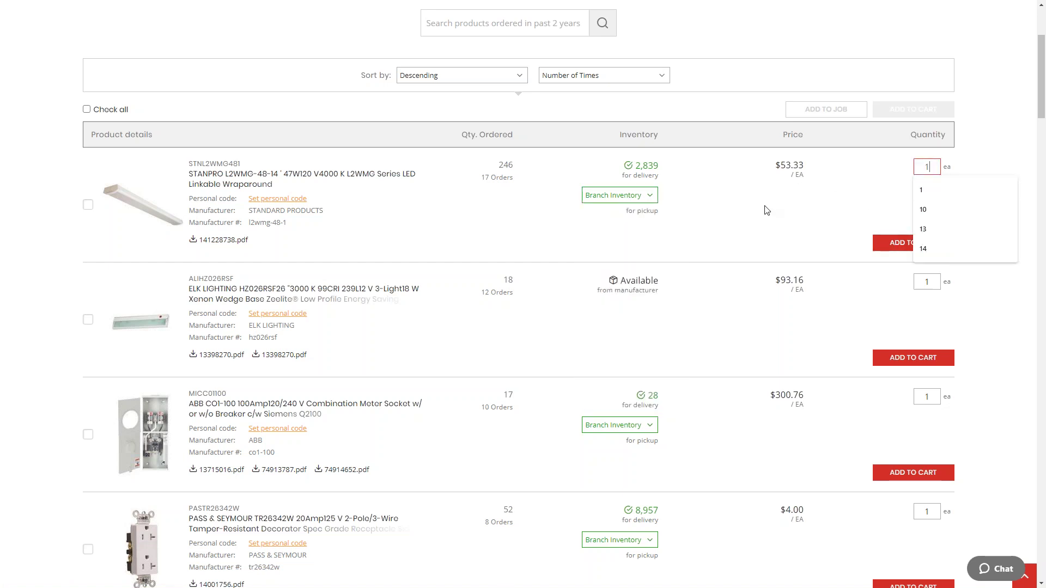
pyautogui.click(1023, 118)
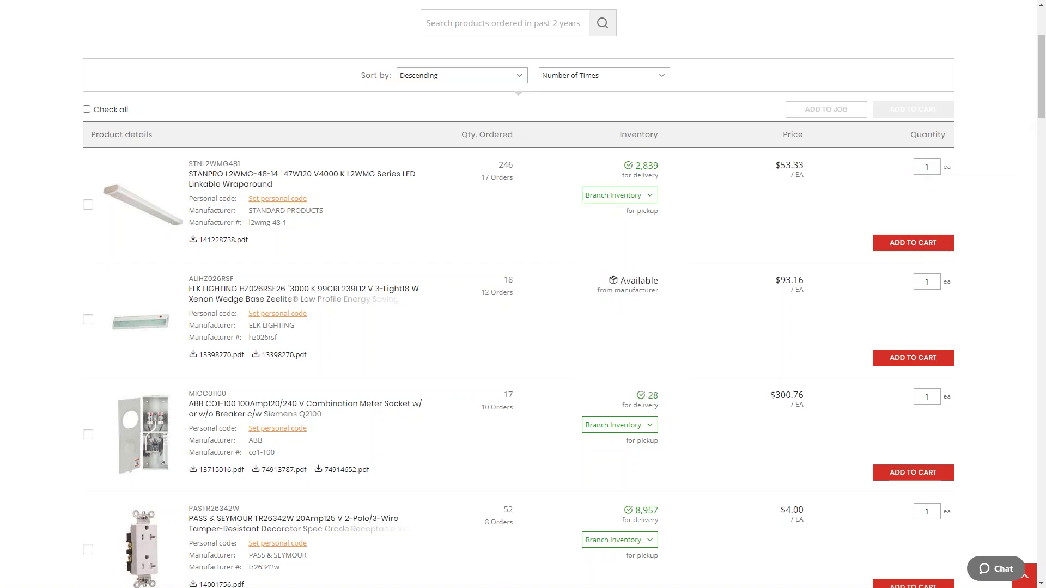
# Step: Select five products in the history: the STANPRO wraparound, ABB CO1-100, PASS & SEYMOUR TR26342W and TM873-W, and ACUITY 254XC1
pyautogui.click(86, 210)
pyautogui.click(87, 434)
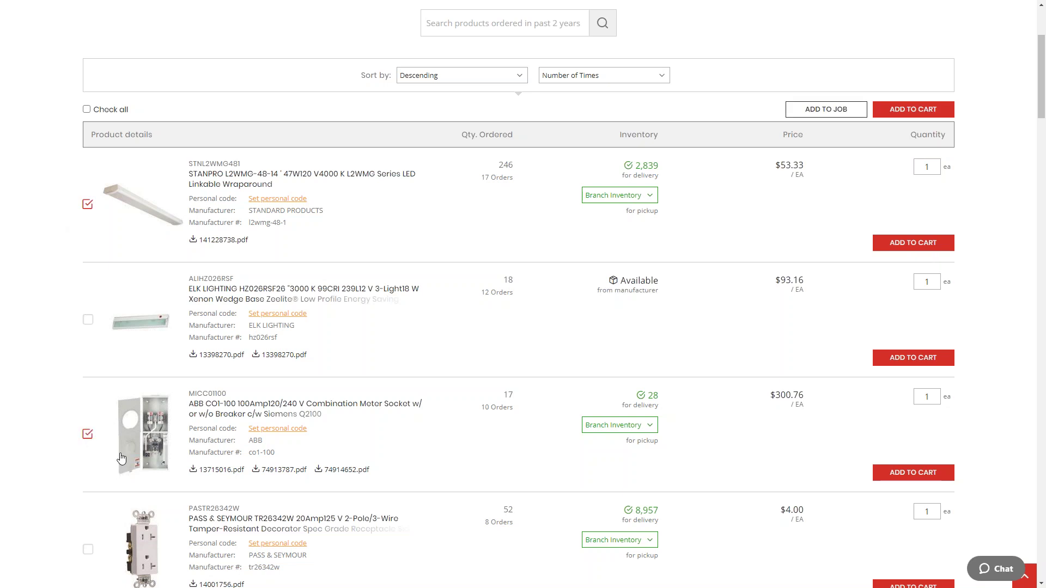
pyautogui.scroll(-3, 54, 338)
pyautogui.click(88, 369)
pyautogui.scroll(3, 518, 313)
pyautogui.scroll(-1, 669, 207)
pyautogui.scroll(-10, 669, 207)
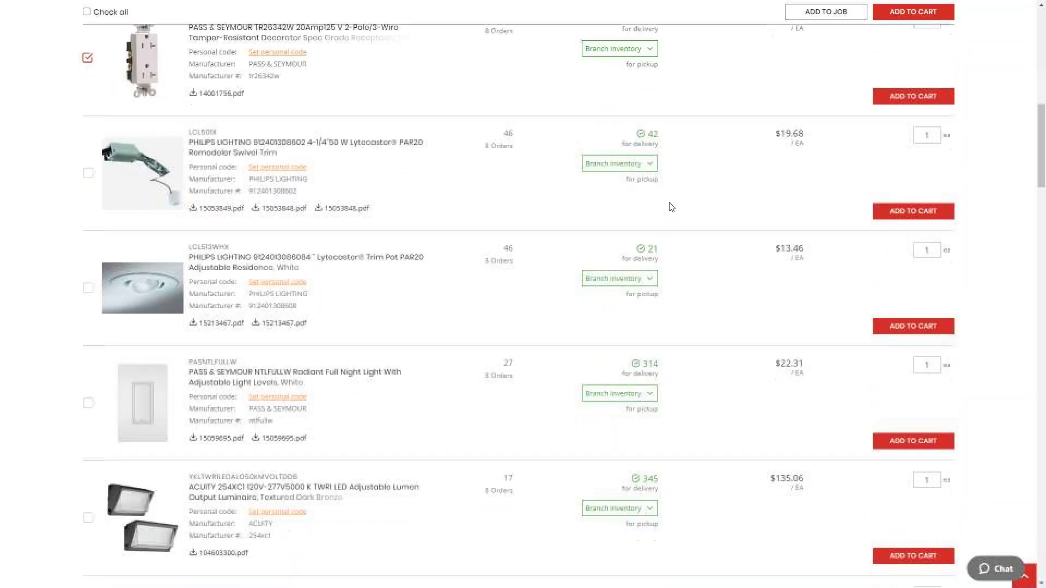
pyautogui.click(88, 374)
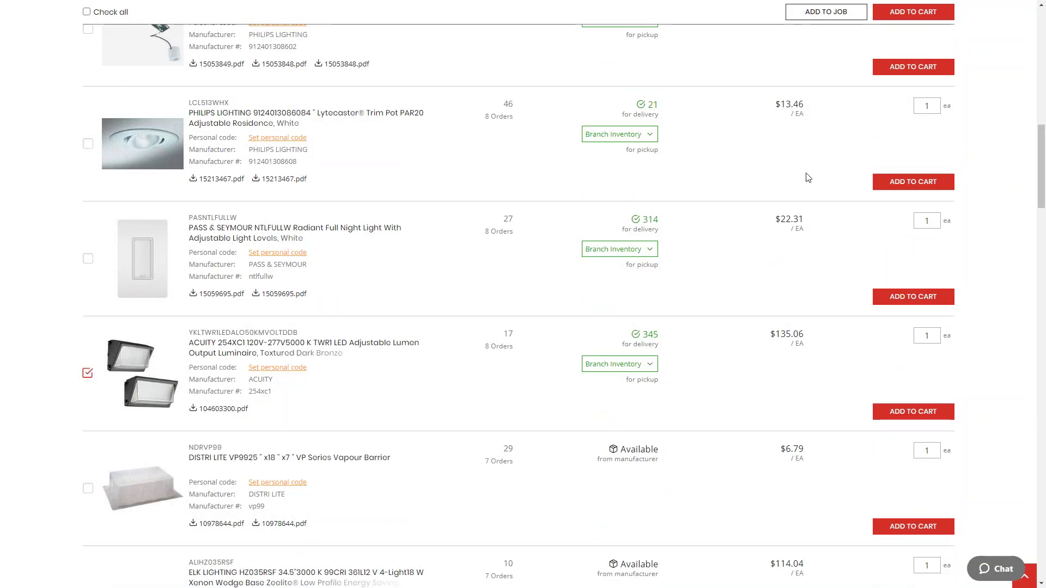
pyautogui.scroll(-5, 789, 196)
pyautogui.scroll(-5, 792, 198)
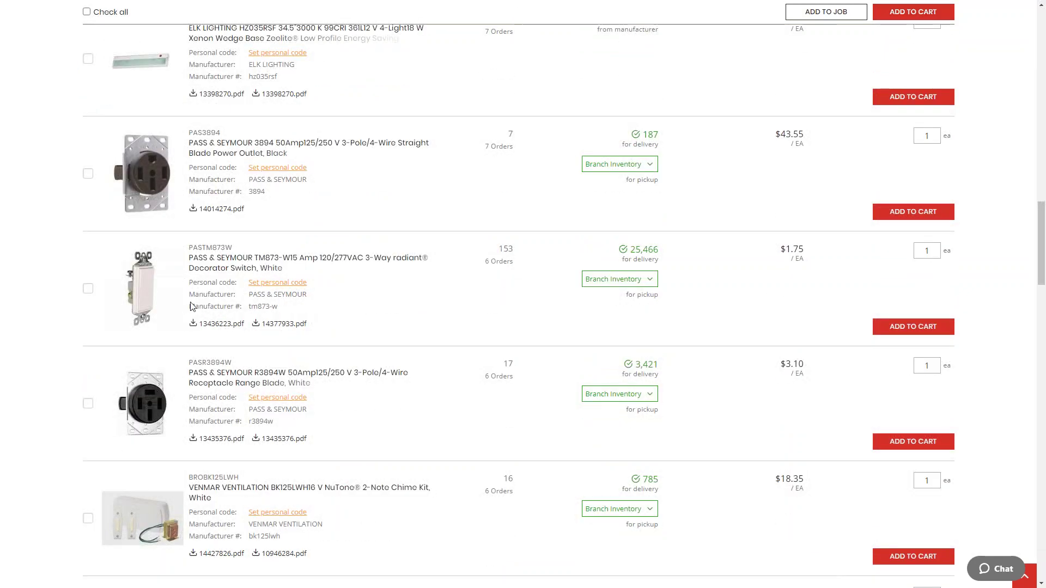
pyautogui.click(88, 287)
pyautogui.scroll(20, 749, 260)
pyautogui.scroll(3, 750, 261)
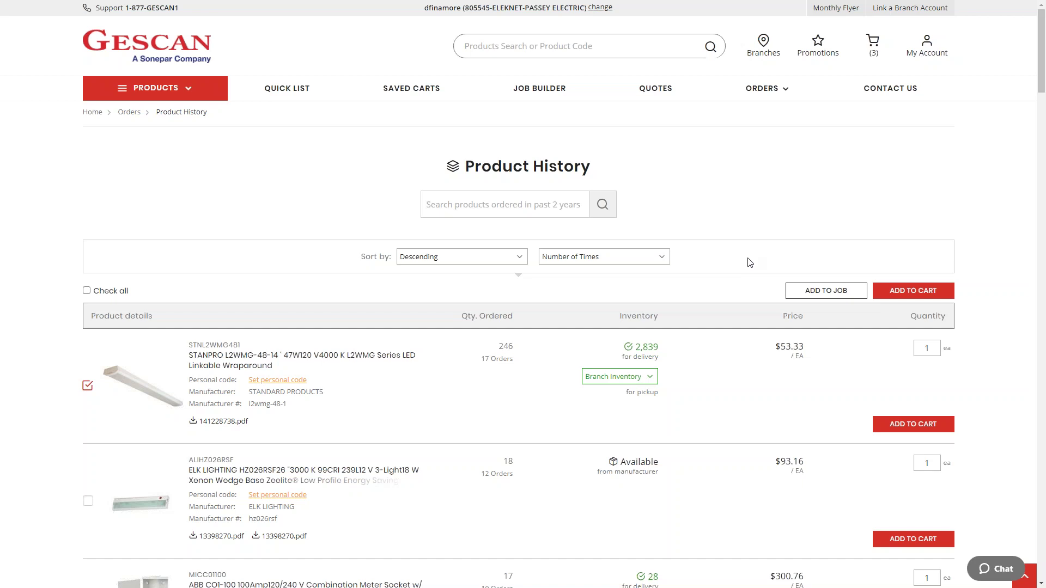
# Step: Sort the product history by Quantity ordered and switch the sorting back to Number of Times
pyautogui.click(551, 258)
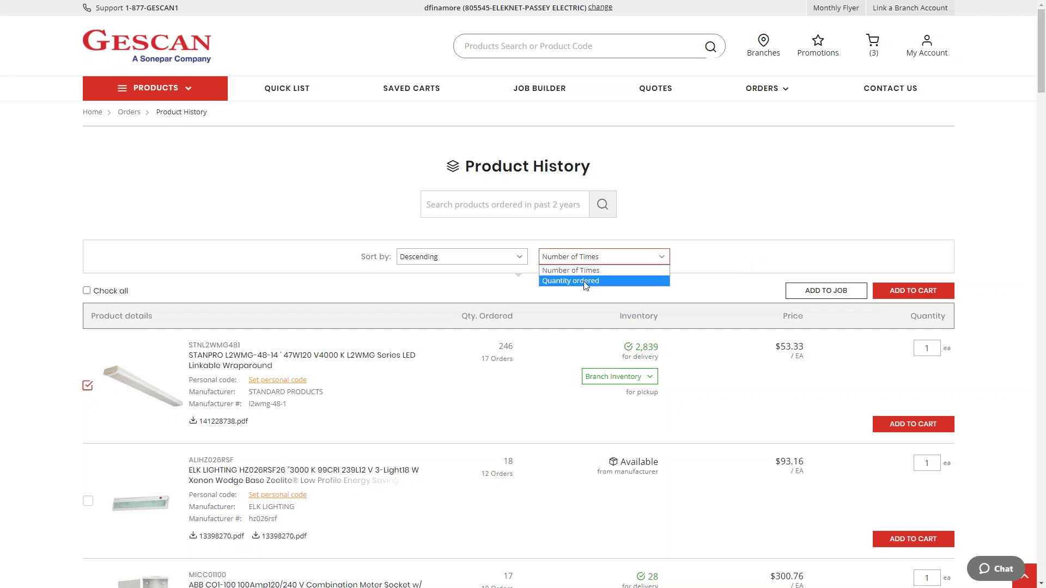
pyautogui.click(577, 282)
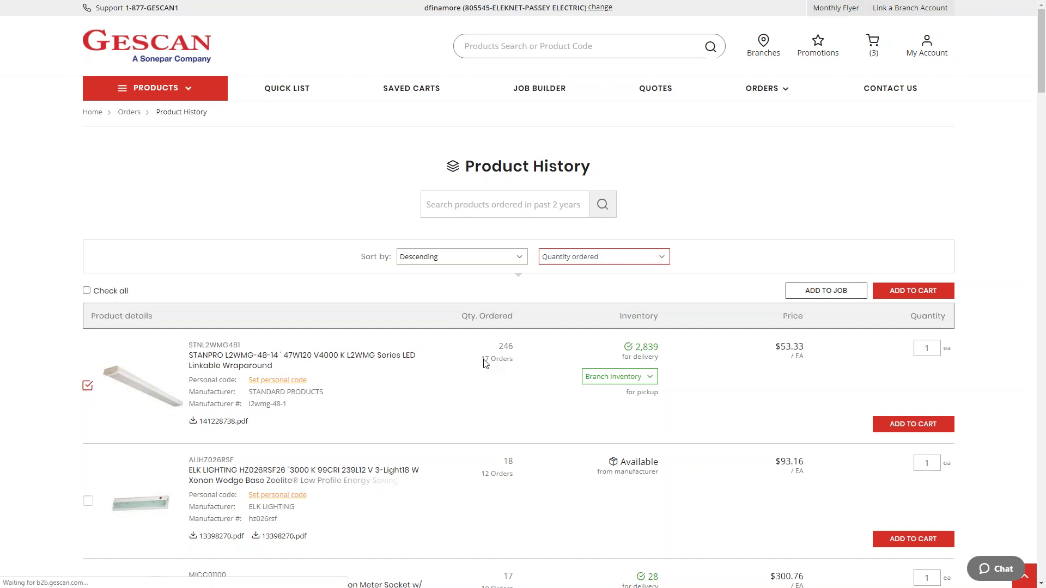
pyautogui.click(584, 259)
pyautogui.click(571, 269)
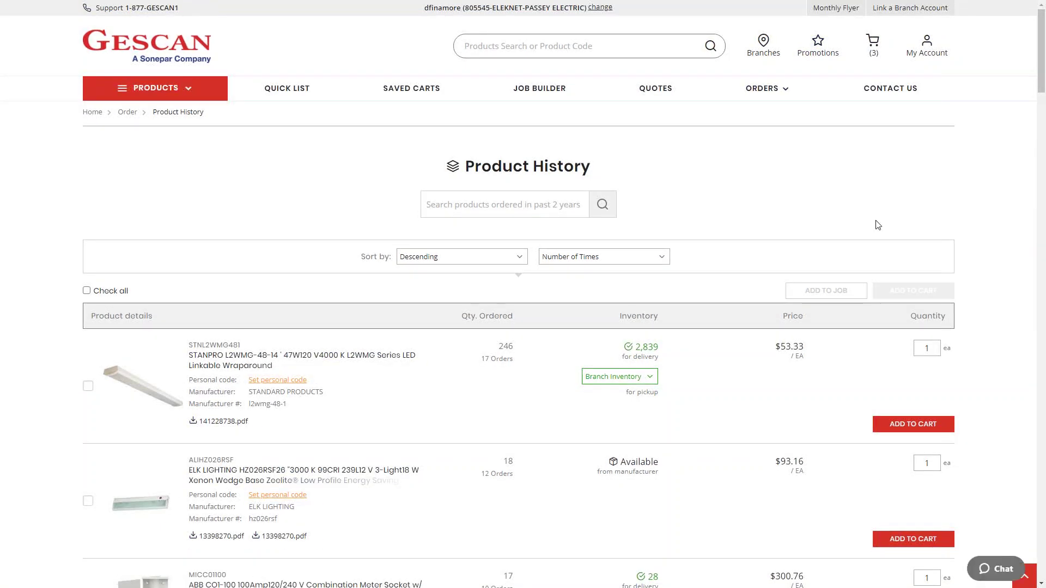
# Step: Open the import order page and review its accepted file formats and example layout
pyautogui.click(781, 90)
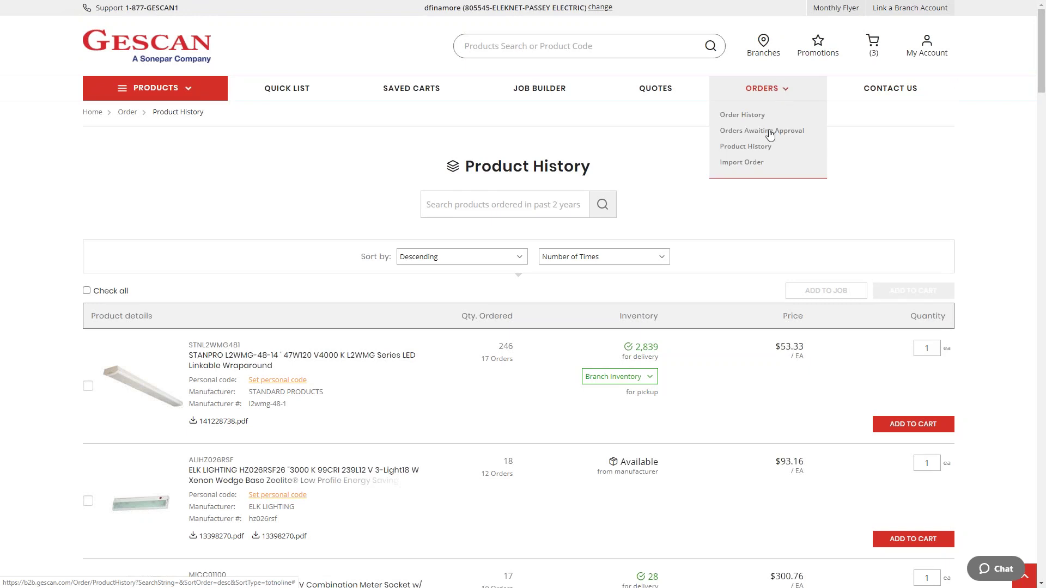
pyautogui.click(742, 163)
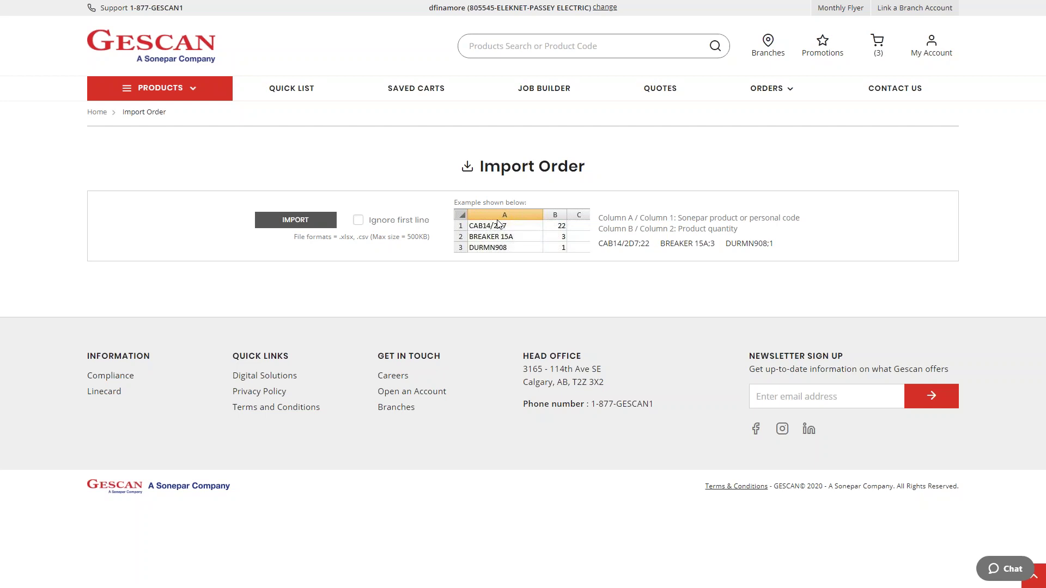
# Step: Open the shopping cart and review its pickup branch choices, items and order summary
pyautogui.click(878, 48)
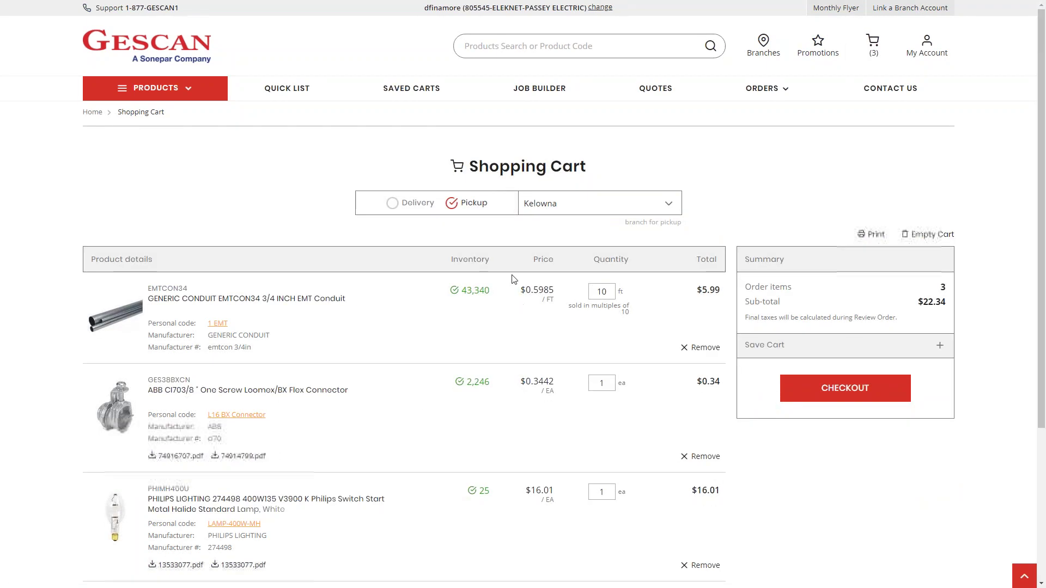
pyautogui.click(570, 205)
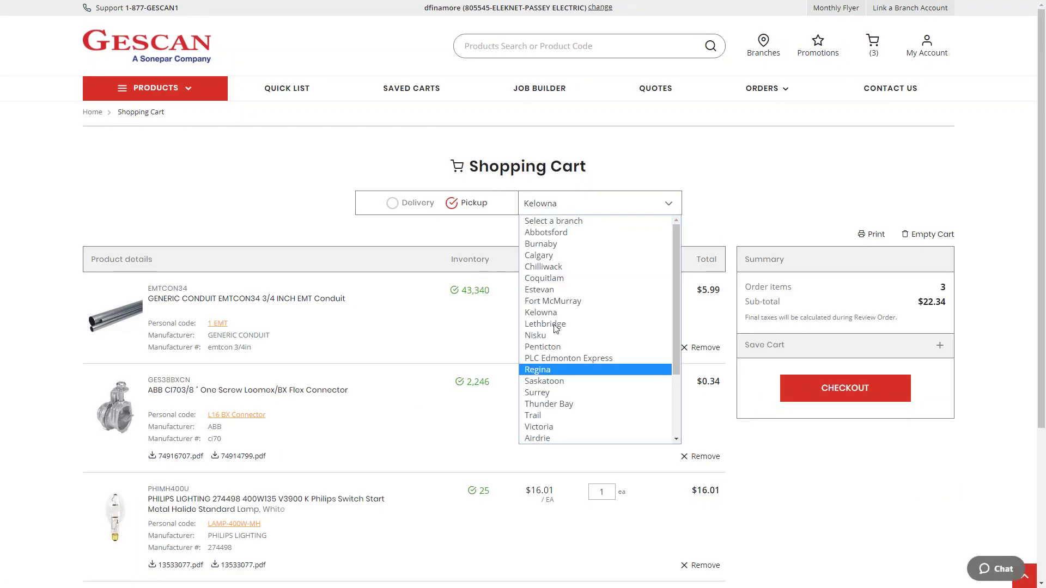
pyautogui.click(660, 168)
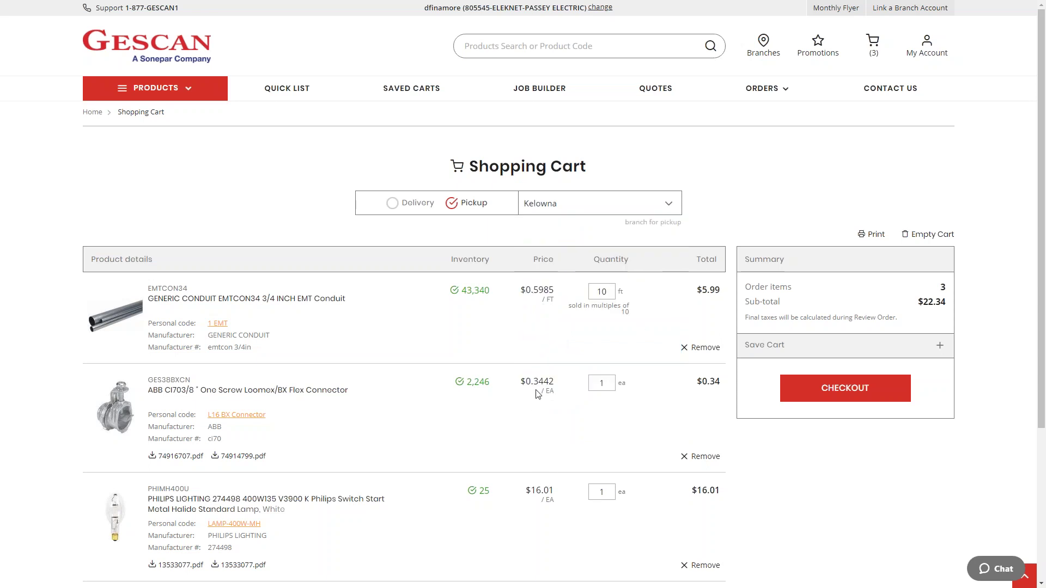
pyautogui.scroll(-3, 538, 393)
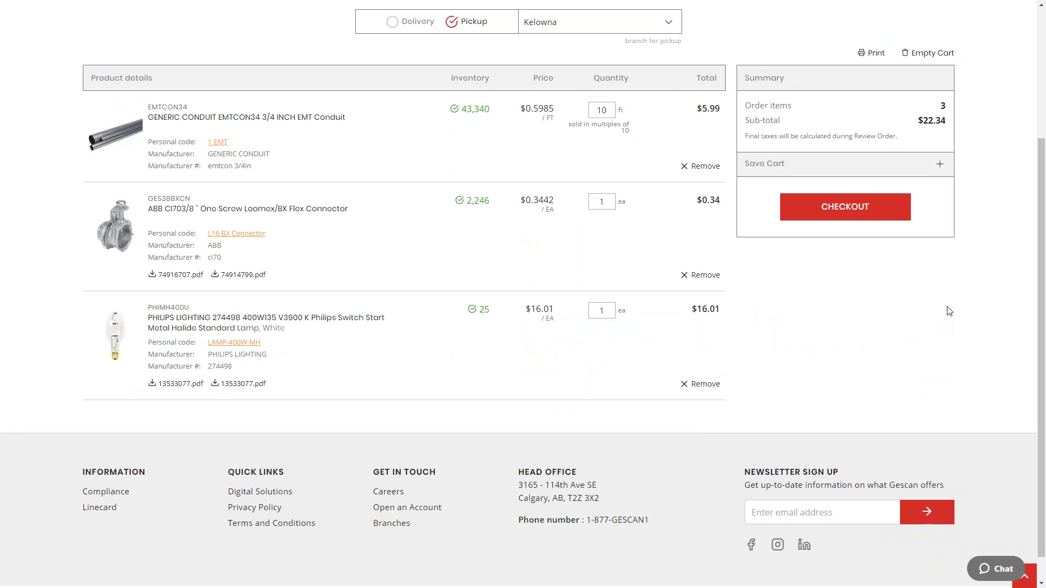
pyautogui.scroll(3, 947, 310)
pyautogui.scroll(-3, 708, 245)
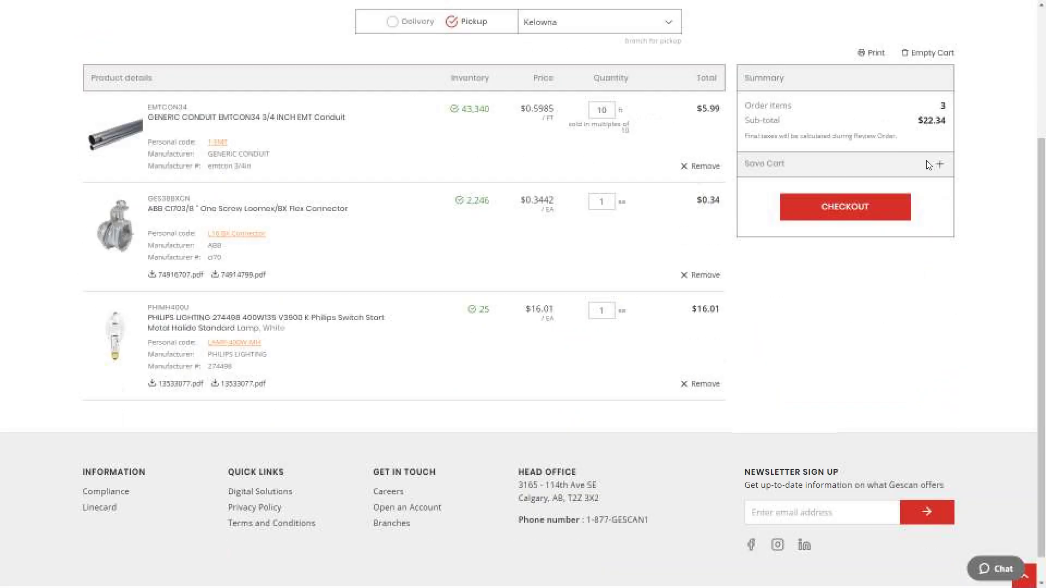
# Step: Enter "emt" as a product search term and clear it again
pyautogui.click(862, 224)
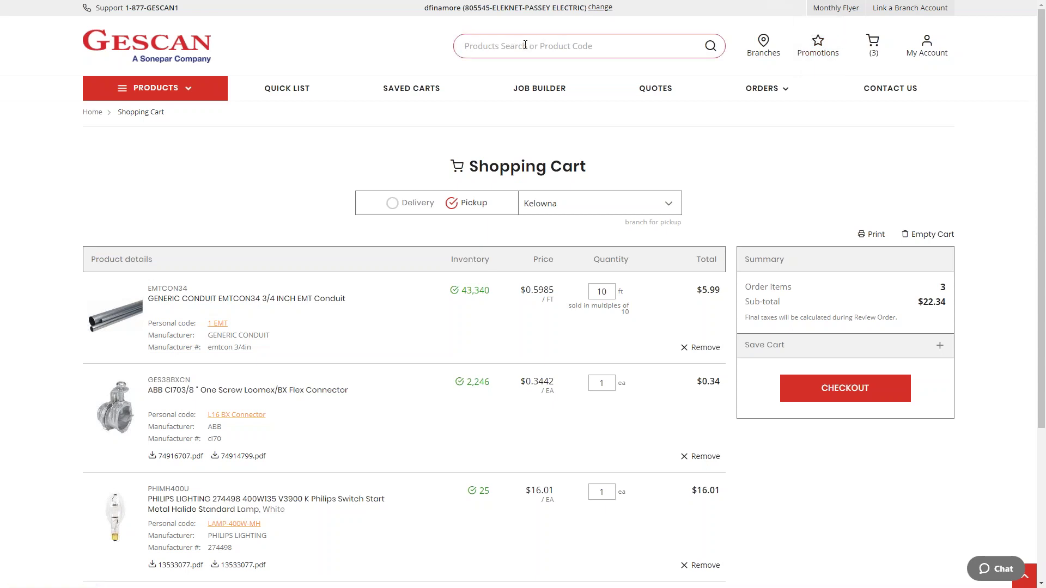
pyautogui.write('emt')
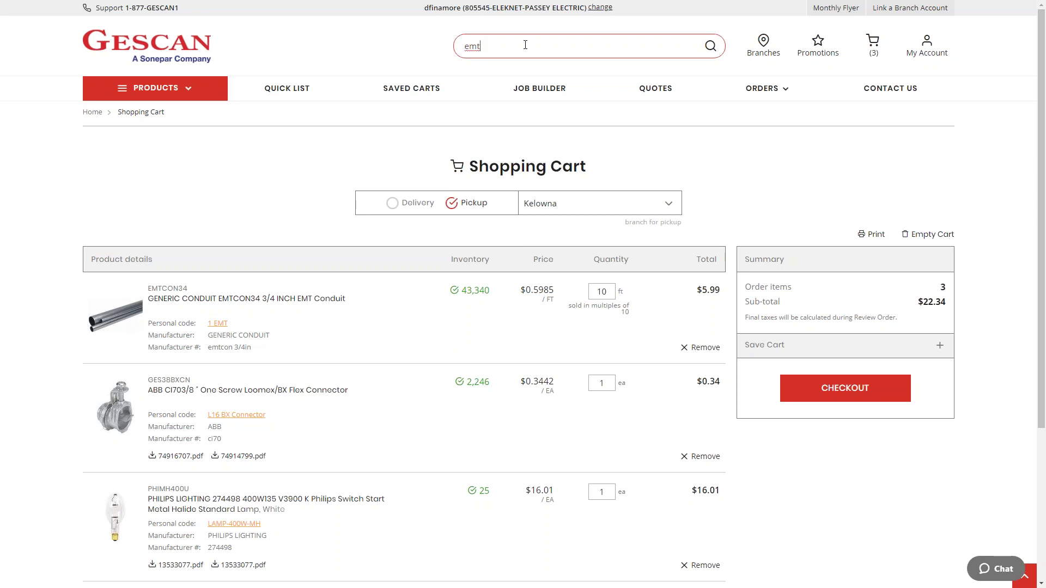
pyautogui.moveTo(473, 46); pyautogui.dragTo(441, 53)
pyautogui.press('BackSpace')
# Step: Revisit the Quick List with its own product search, and open the list of saved carts
pyautogui.click(285, 88)
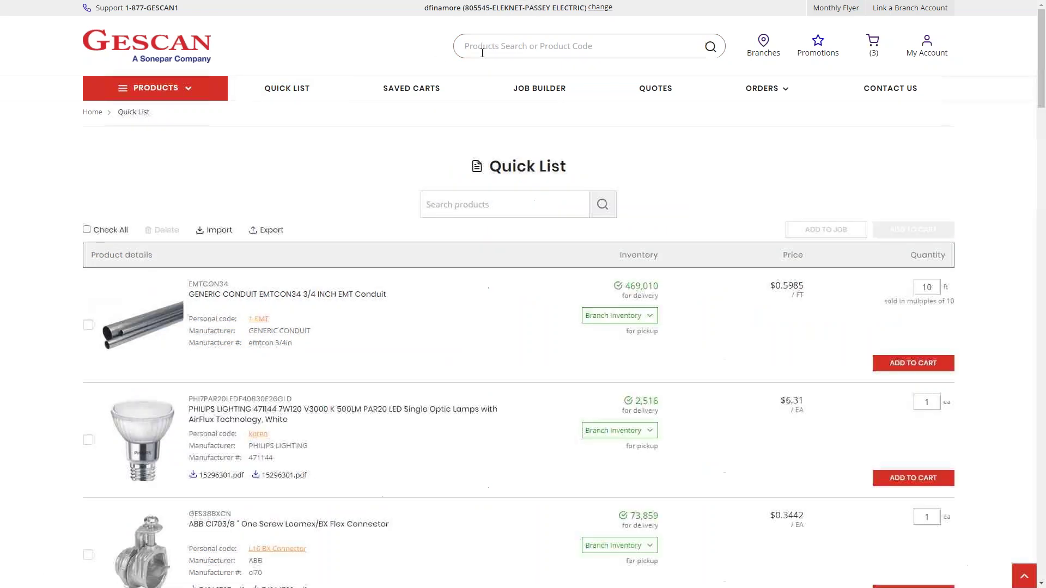
pyautogui.click(488, 206)
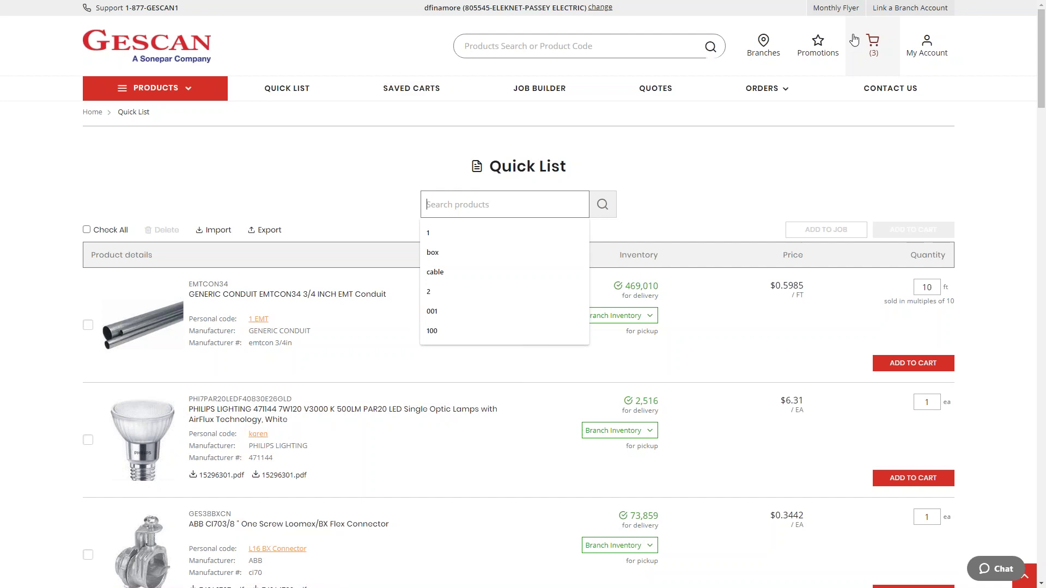
pyautogui.click(411, 98)
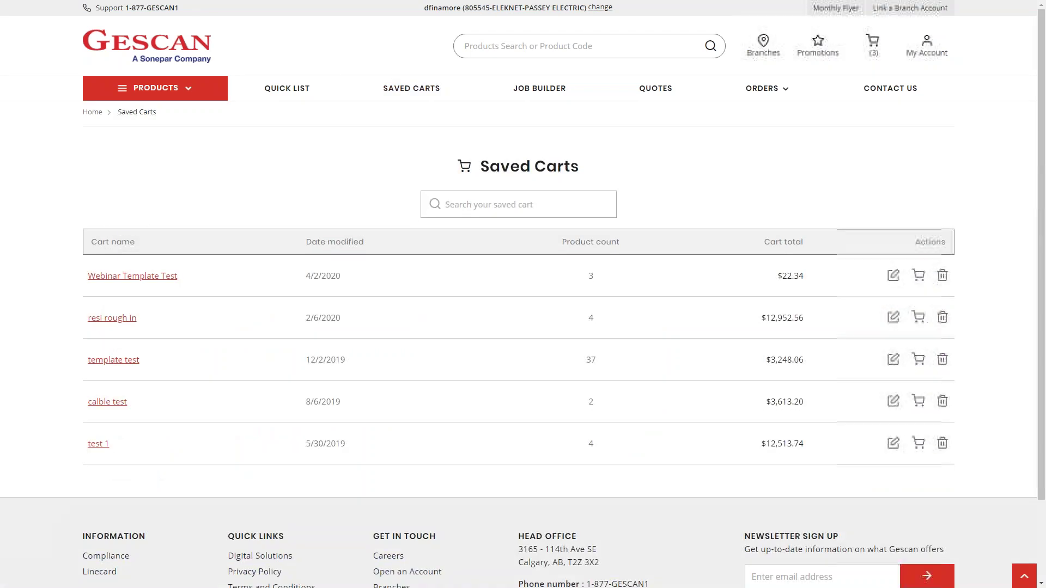
# Step: Revisit the Job Builder's job list and open the quotes list
pyautogui.click(539, 89)
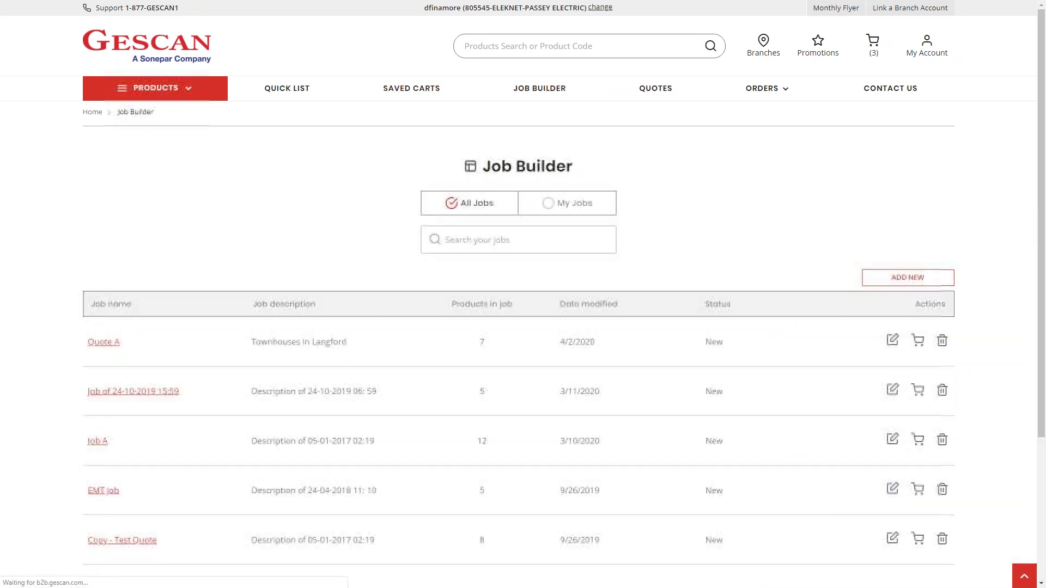
pyautogui.click(670, 94)
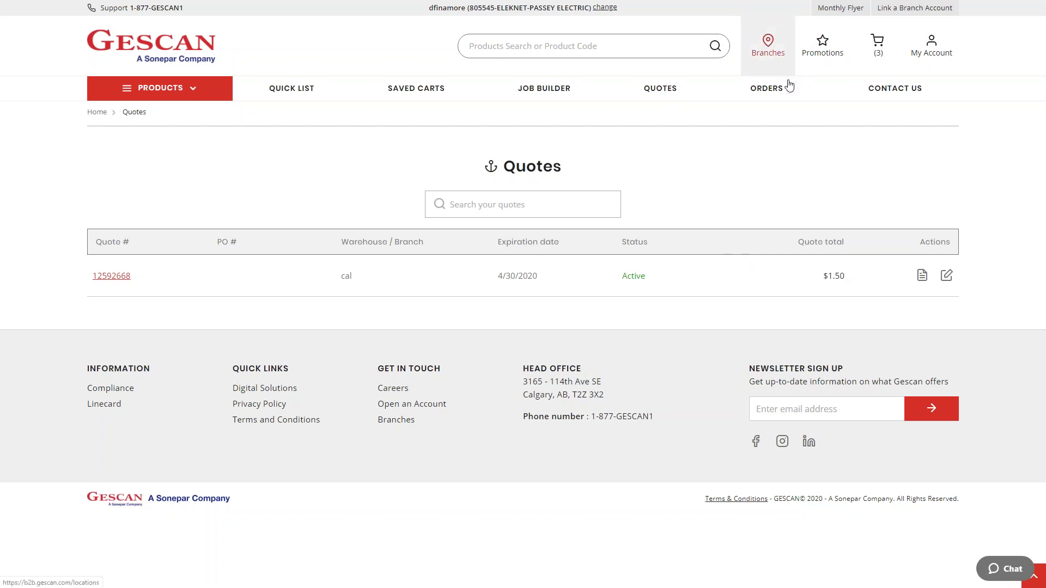
pyautogui.moveTo(789, 86)
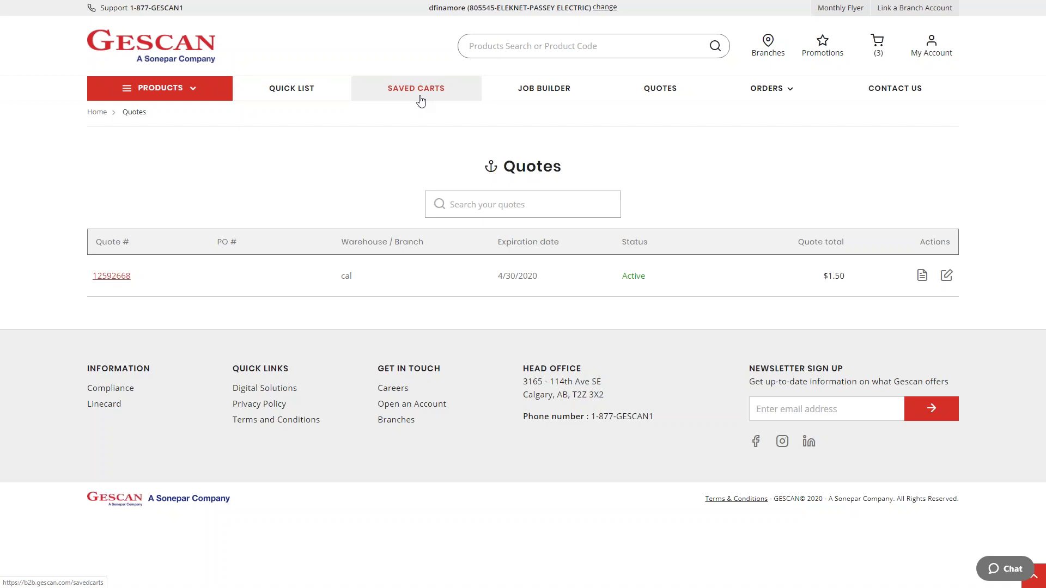
# Step: Open the active quote and its ABB BC1110 utility box product page, and review the box's description, specifications and branch inventory
pyautogui.click(112, 277)
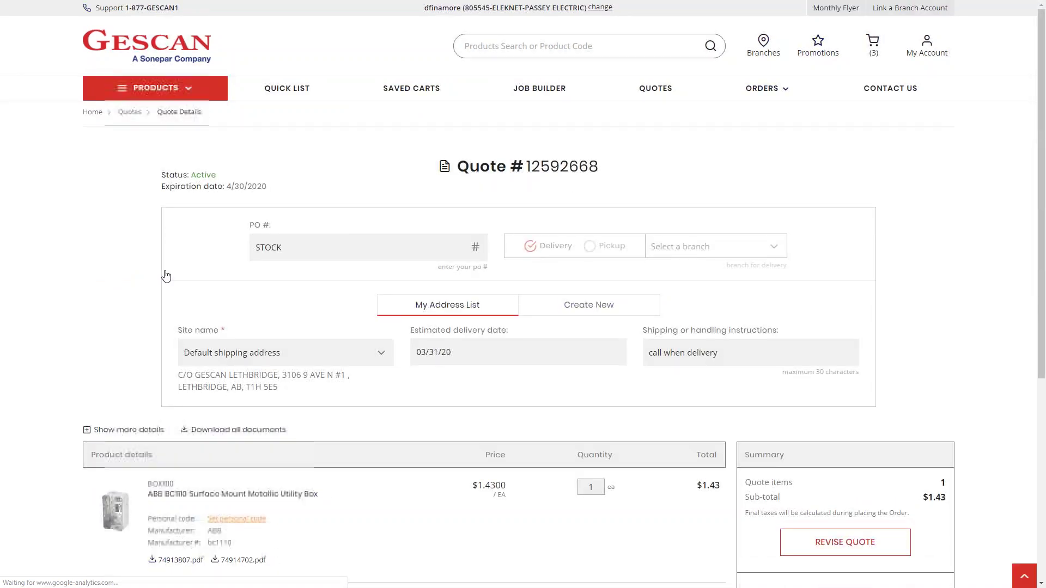
pyautogui.scroll(-5, 356, 275)
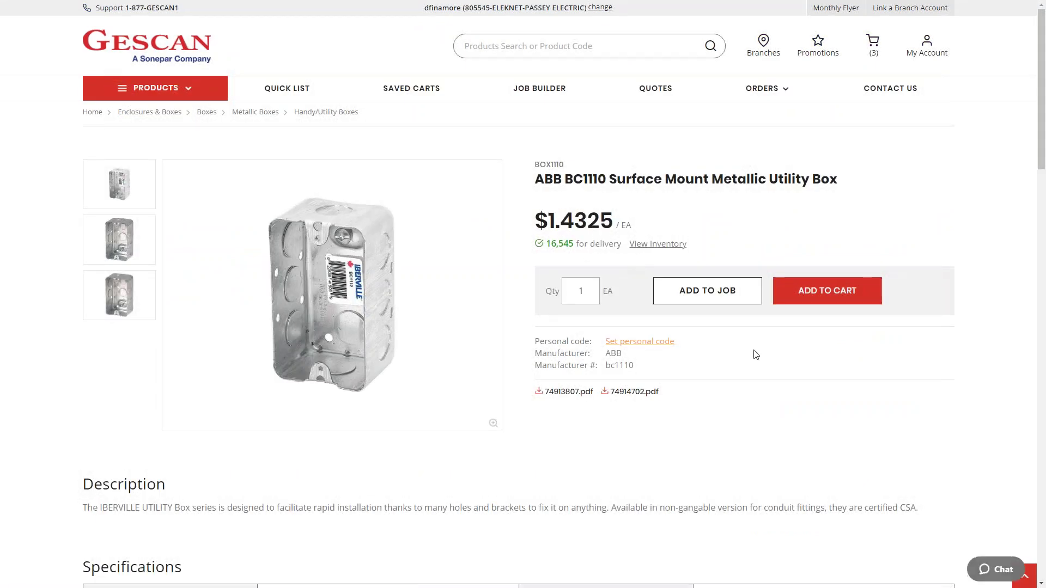
pyautogui.scroll(-3, 680, 151)
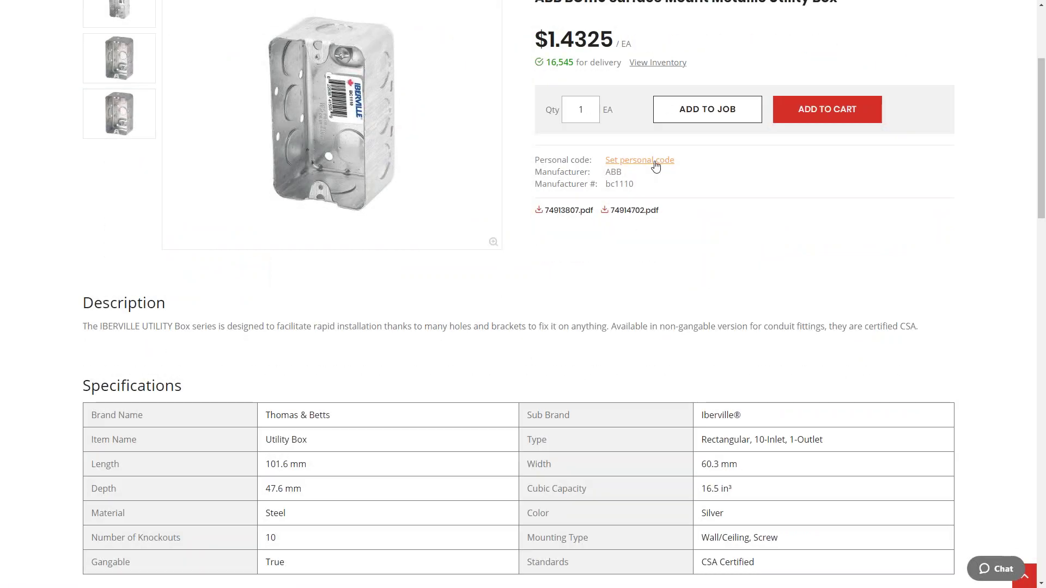
pyautogui.scroll(-3, 672, 274)
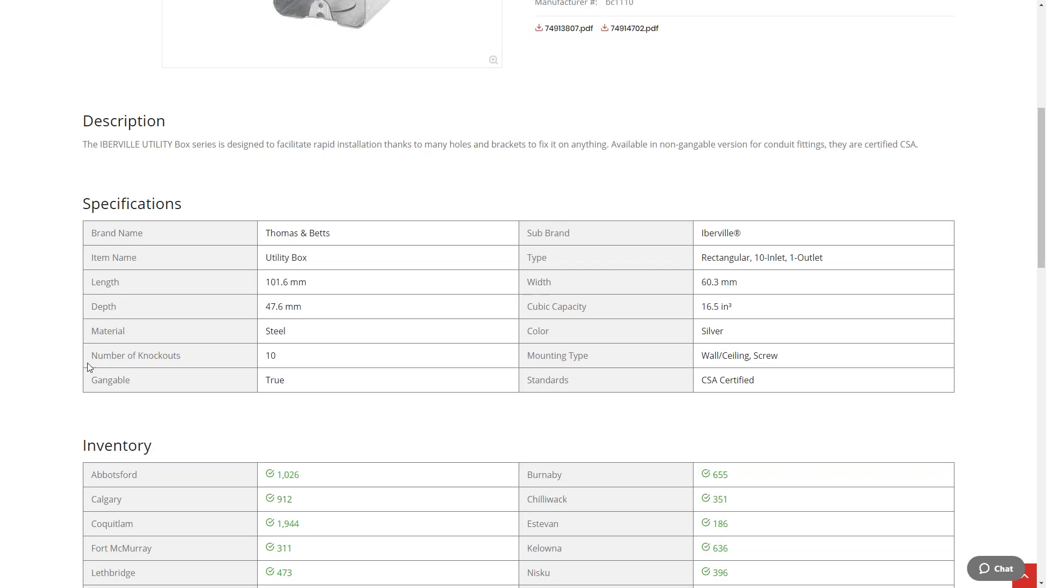
pyautogui.scroll(-9, 894, 385)
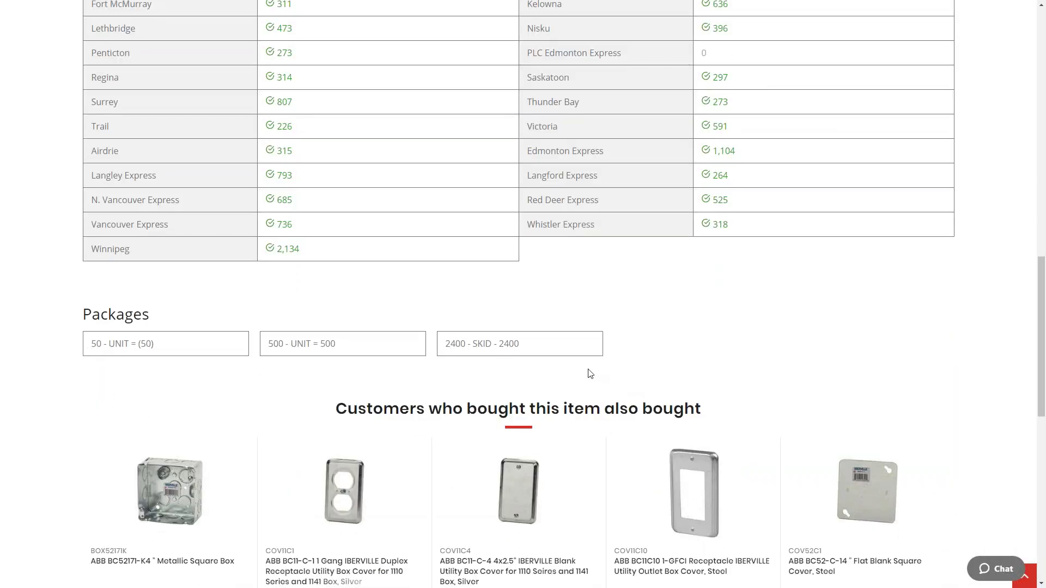
# Step: Examine the utility box's also-bought and frequently purchased product suggestions, and look over its inventory and package sizes again
pyautogui.scroll(-5, 651, 358)
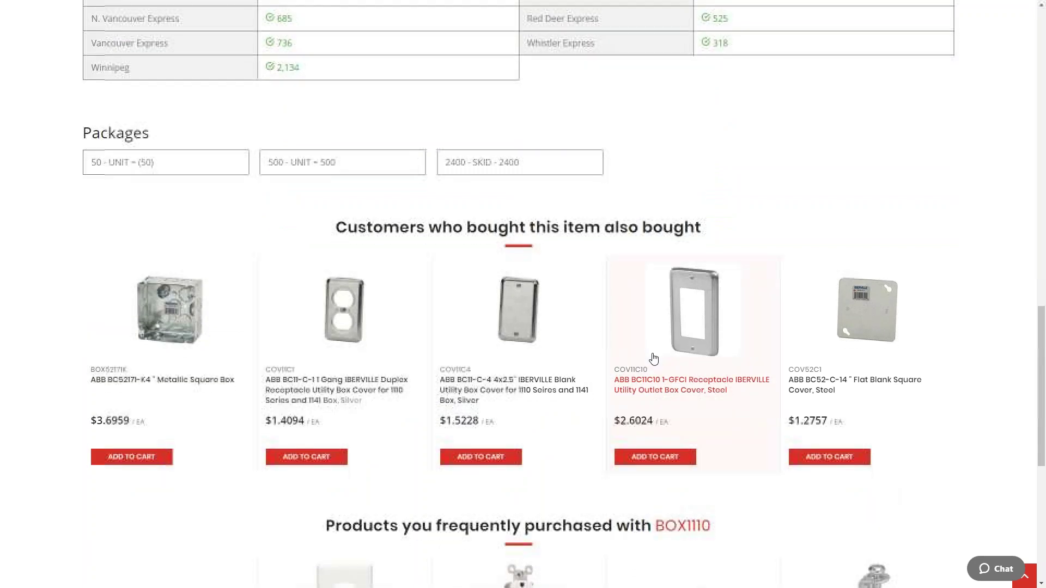
pyautogui.scroll(-3, 684, 350)
pyautogui.scroll(2, 711, 252)
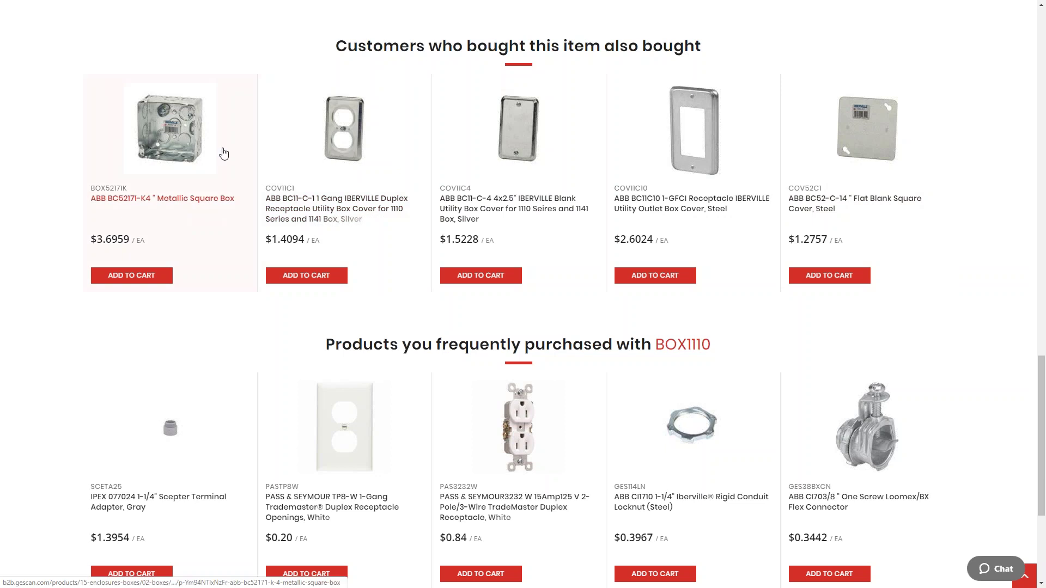
pyautogui.scroll(-2, 339, 344)
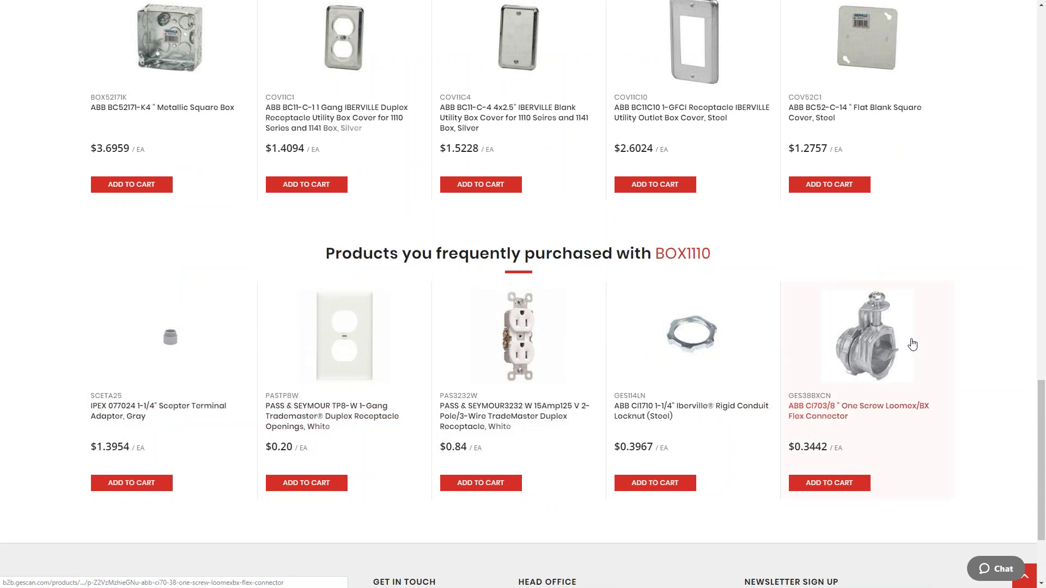
pyautogui.click(859, 333)
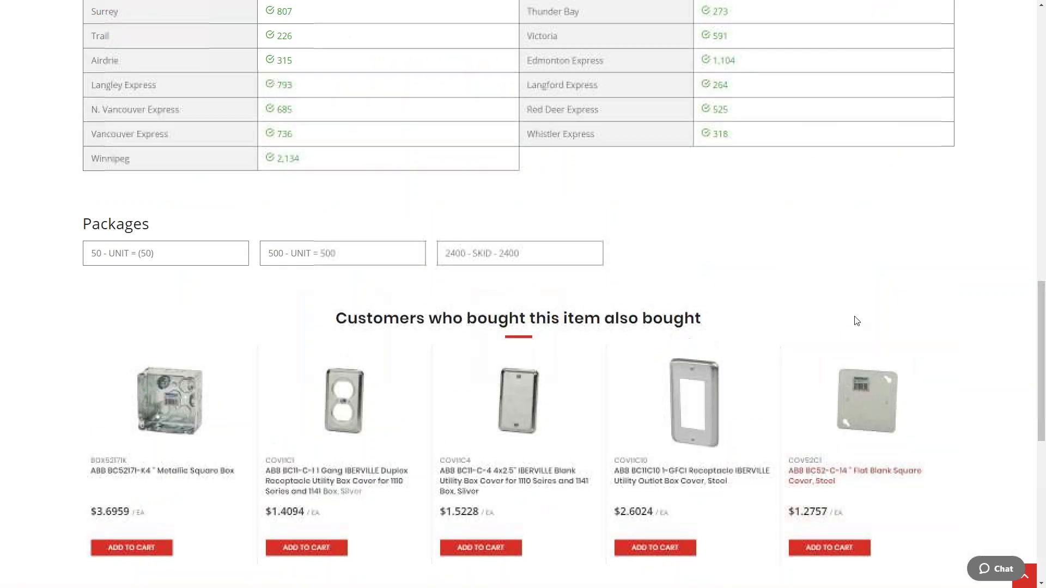
pyautogui.scroll(15, 856, 320)
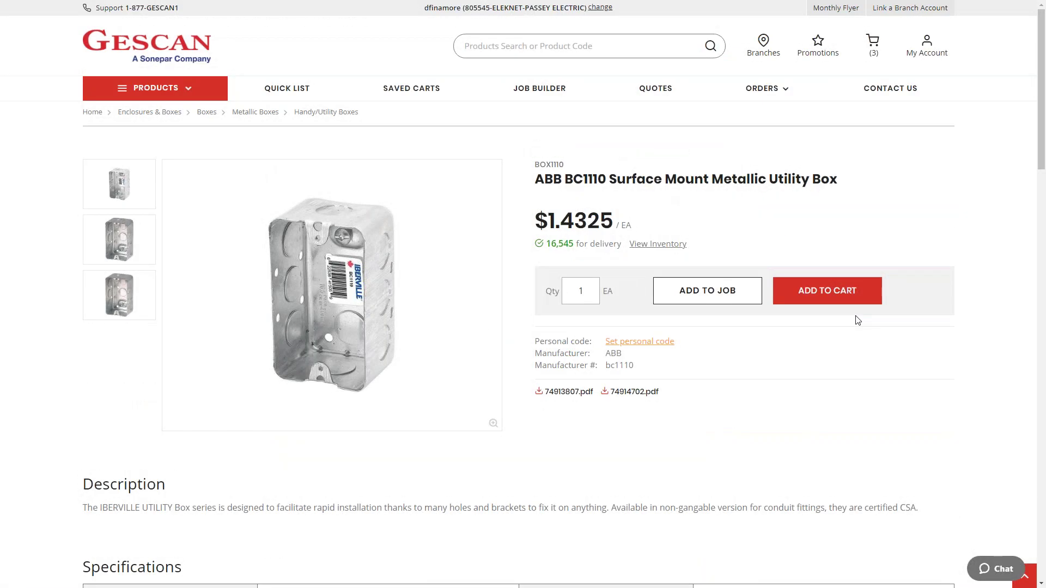
pyautogui.scroll(-15, 858, 320)
pyautogui.scroll(-2, 856, 315)
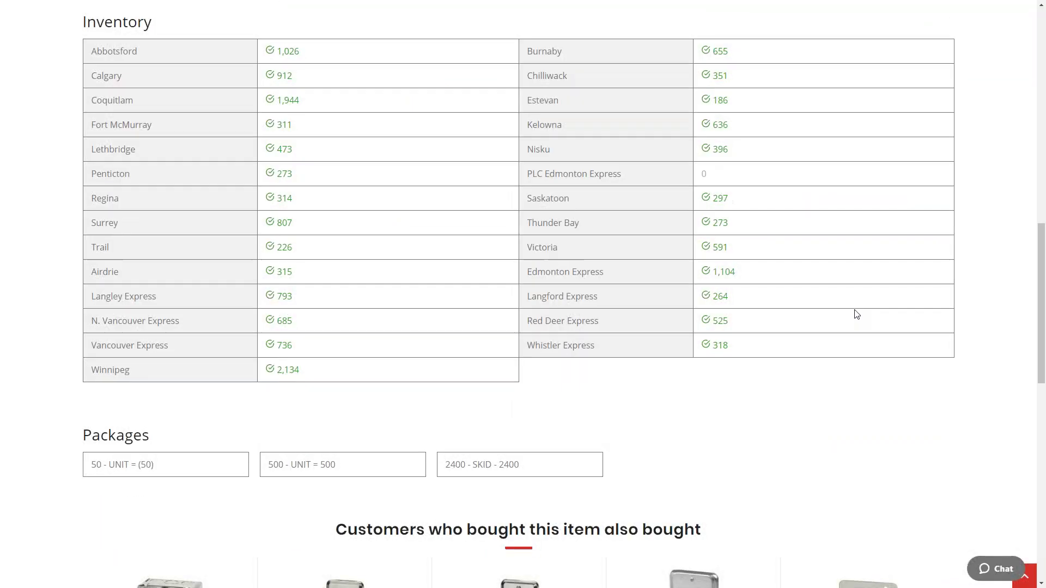
pyautogui.scroll(15, 856, 314)
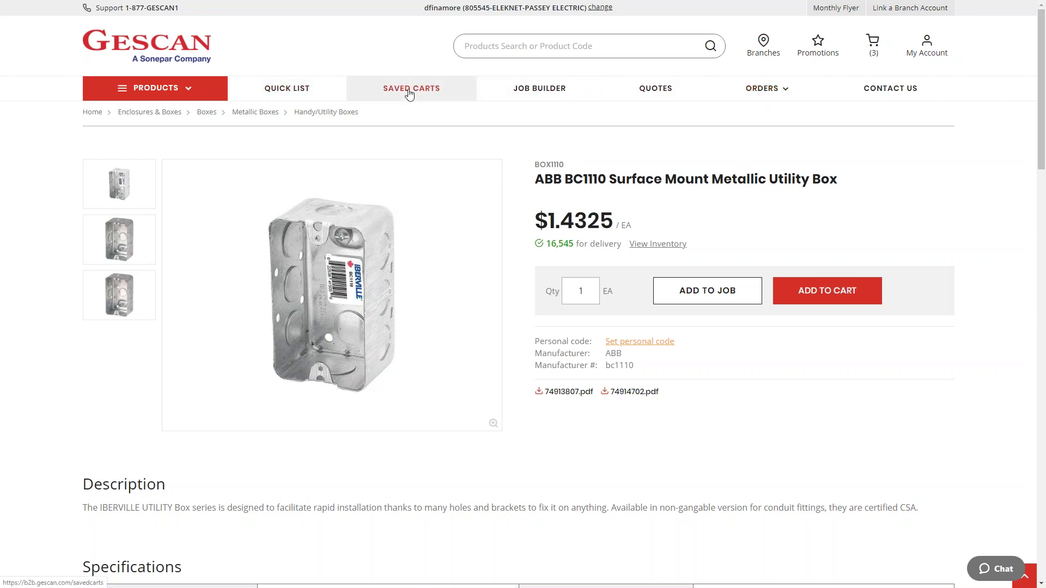
# Step: Return to the shopping cart and review its items, quantities, pickup branch and order summary
pyautogui.click(872, 54)
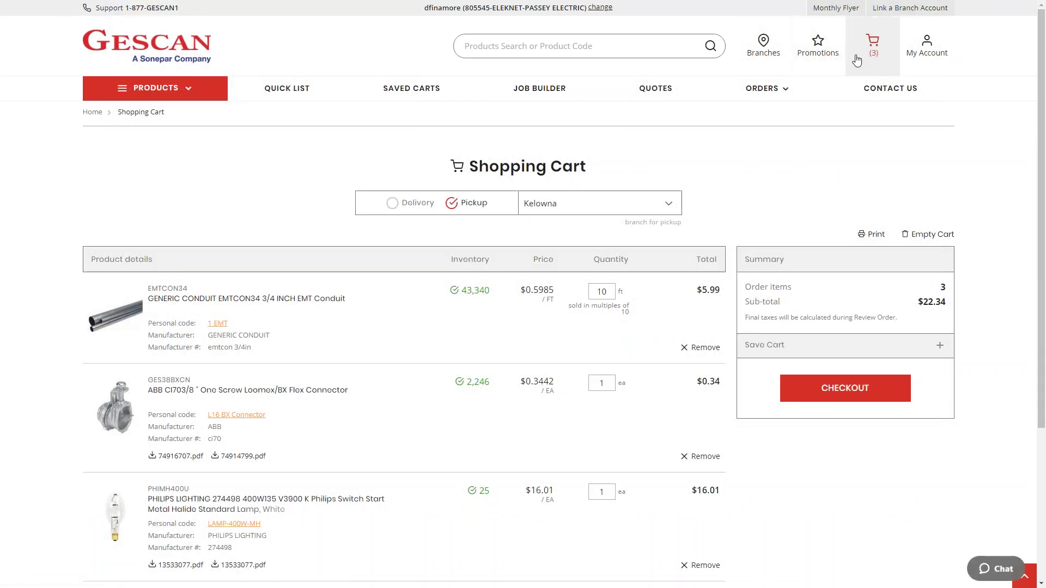
pyautogui.scroll(-5, 558, 280)
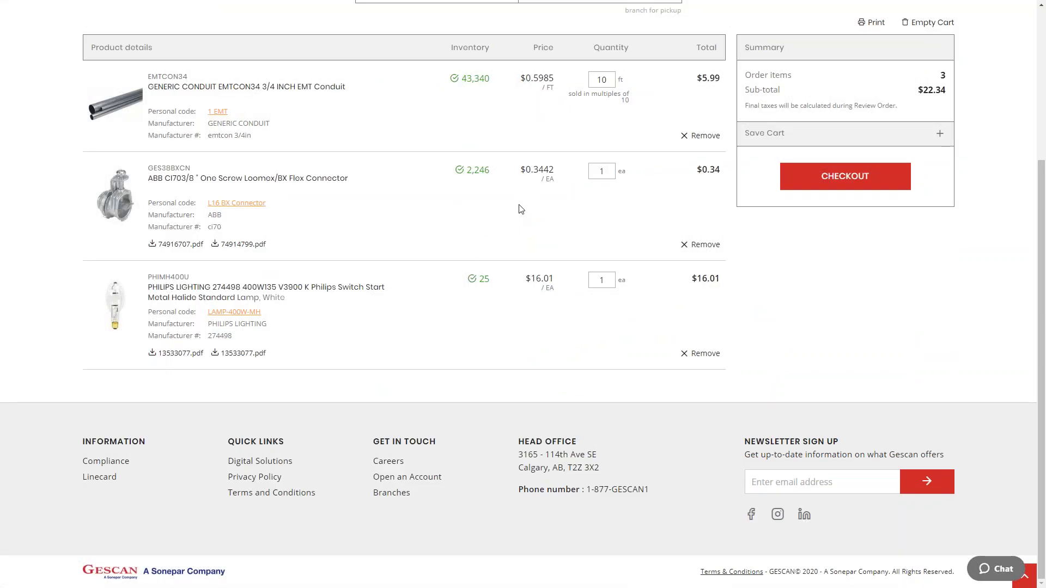
pyautogui.scroll(4, 521, 209)
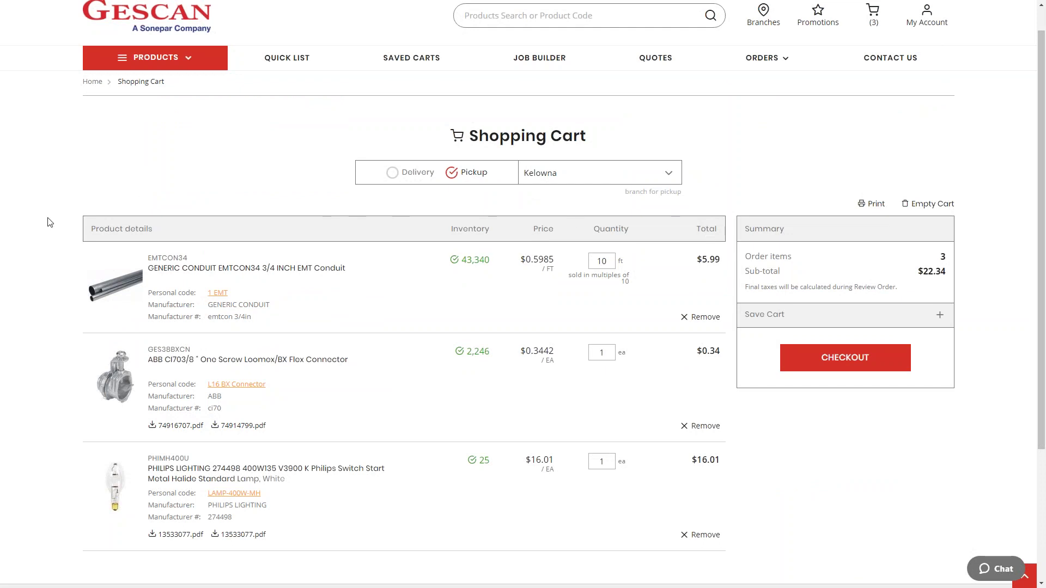
pyautogui.scroll(-4, 61, 211)
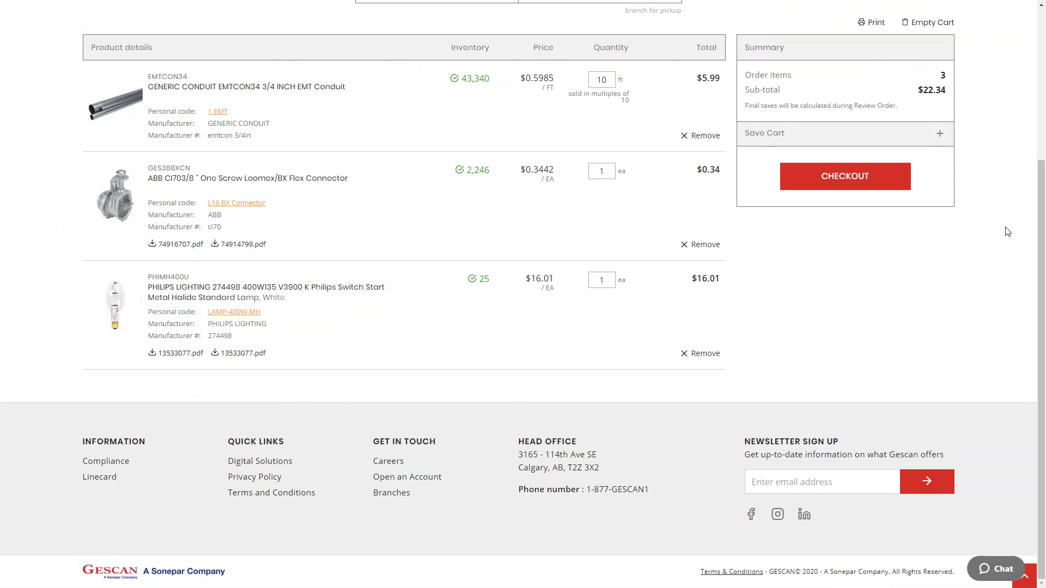
pyautogui.scroll(5, 1008, 229)
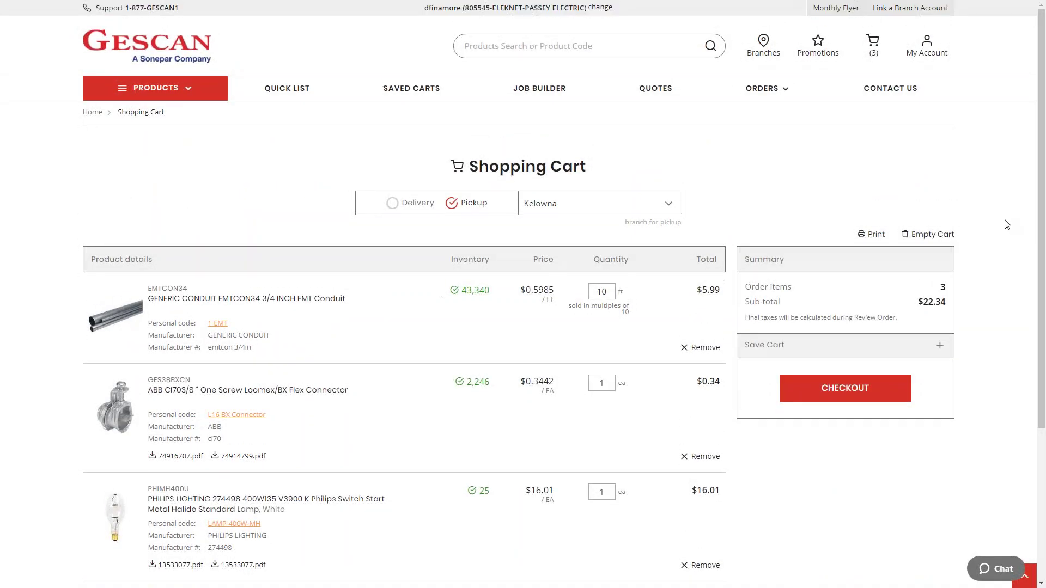